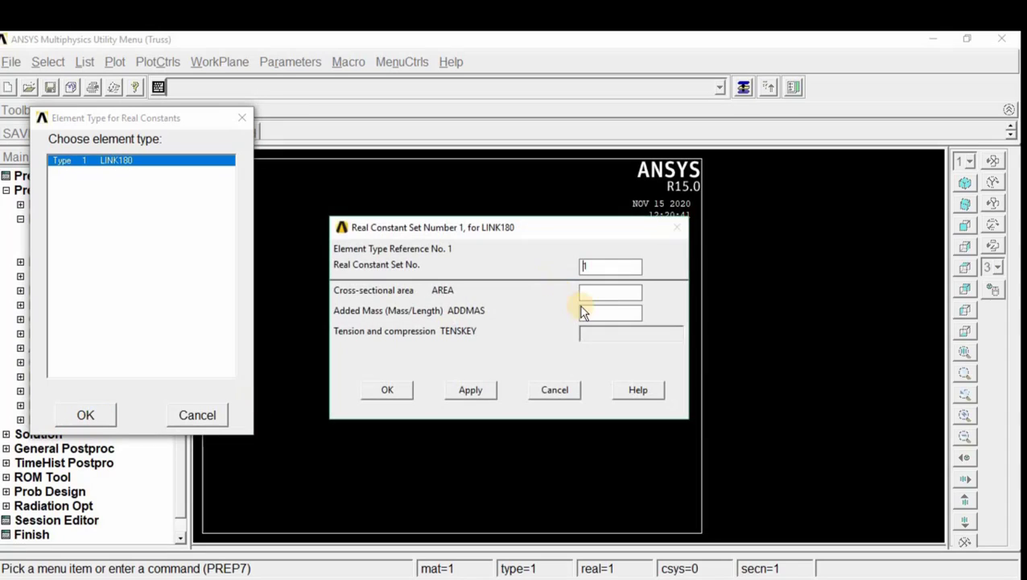
- Define real constant set 1 for LINK180 with a cross-sectional area of 8e-5, based on the area in the problem statement
click(600, 291)
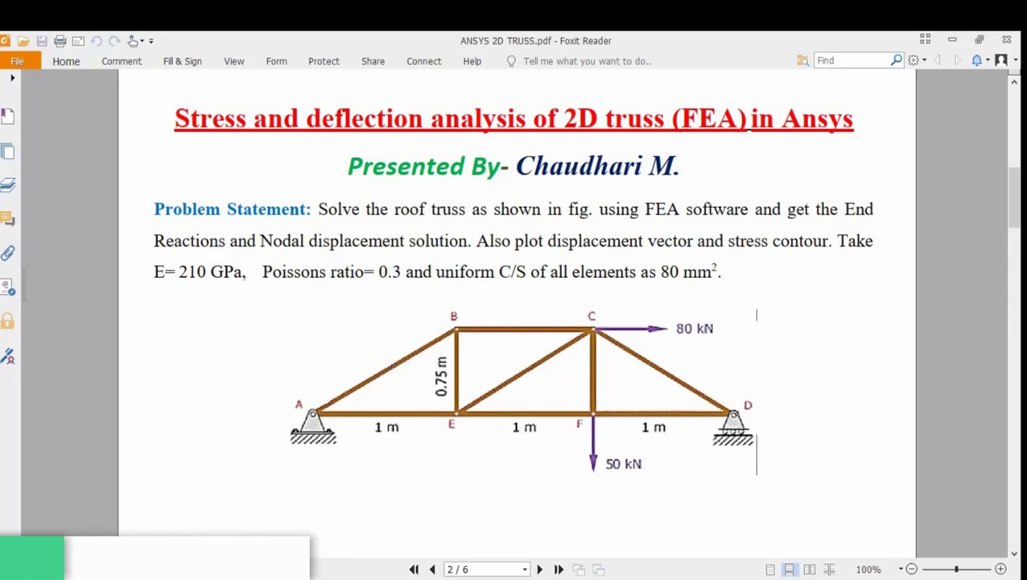
mouse_move(159, 576)
click(246, 531)
click(195, 413)
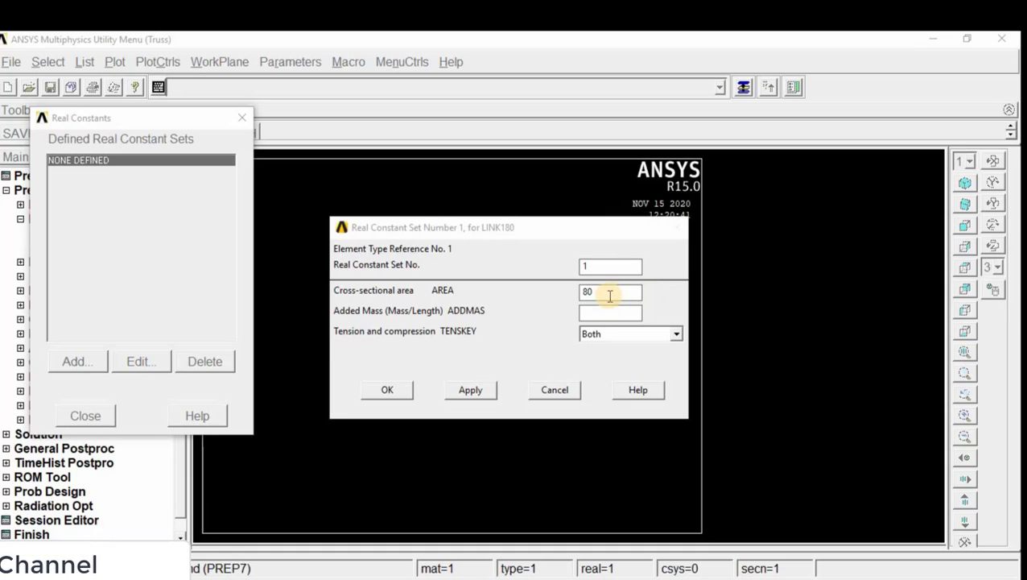
drag(608, 294, 577, 296)
text(8)
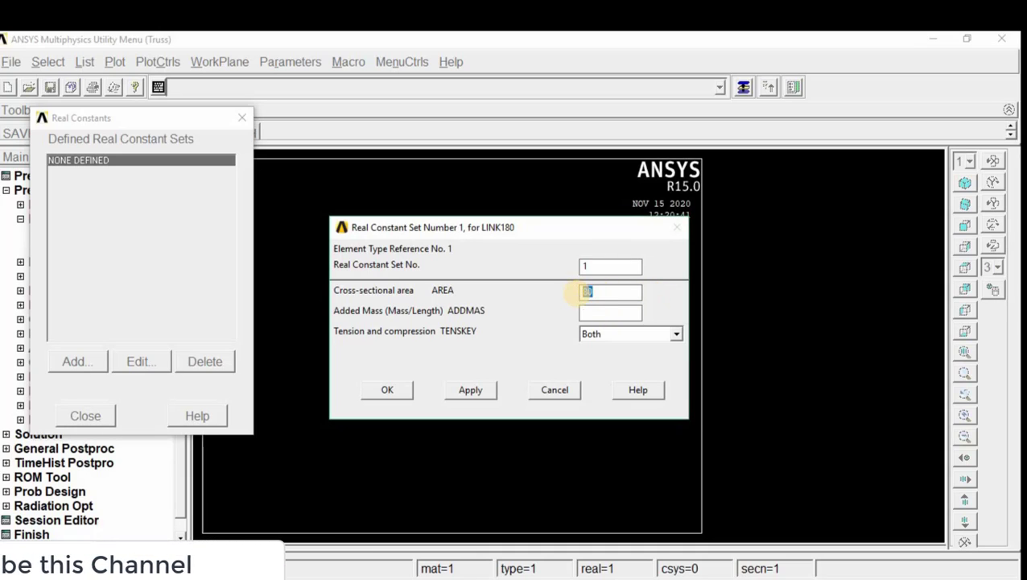
text(0)
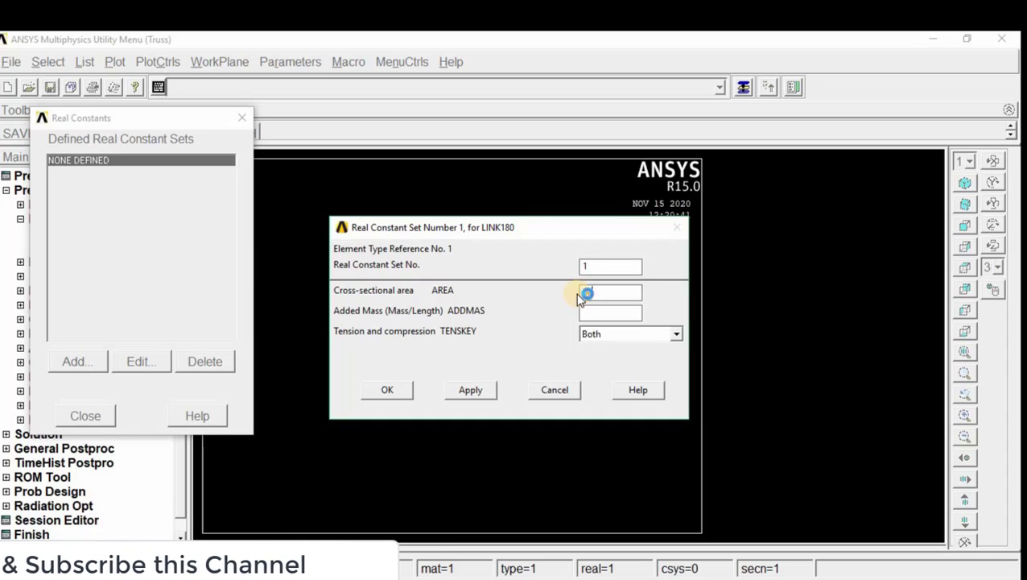
text(-)
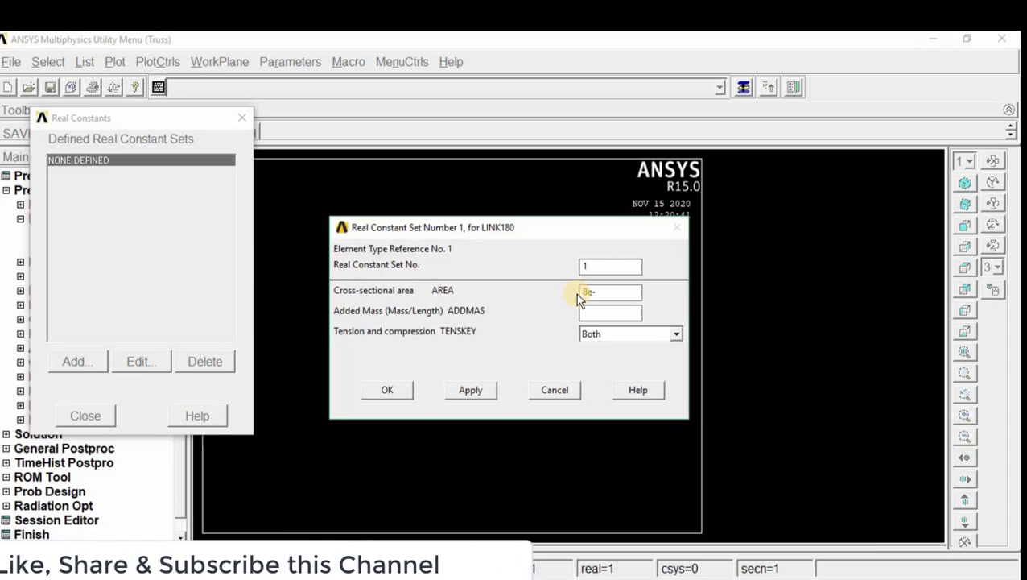
text(5)
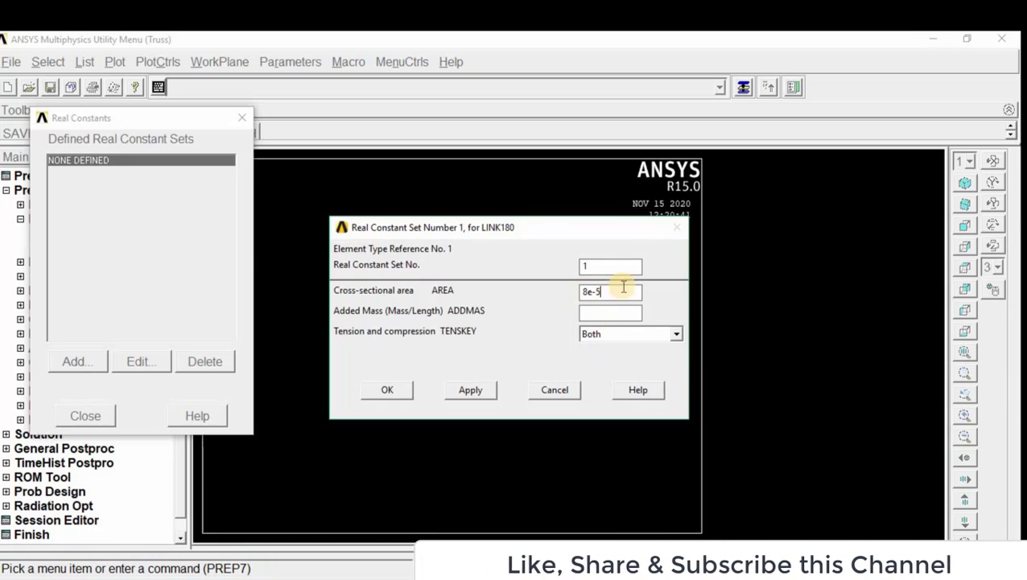
click(386, 390)
click(91, 416)
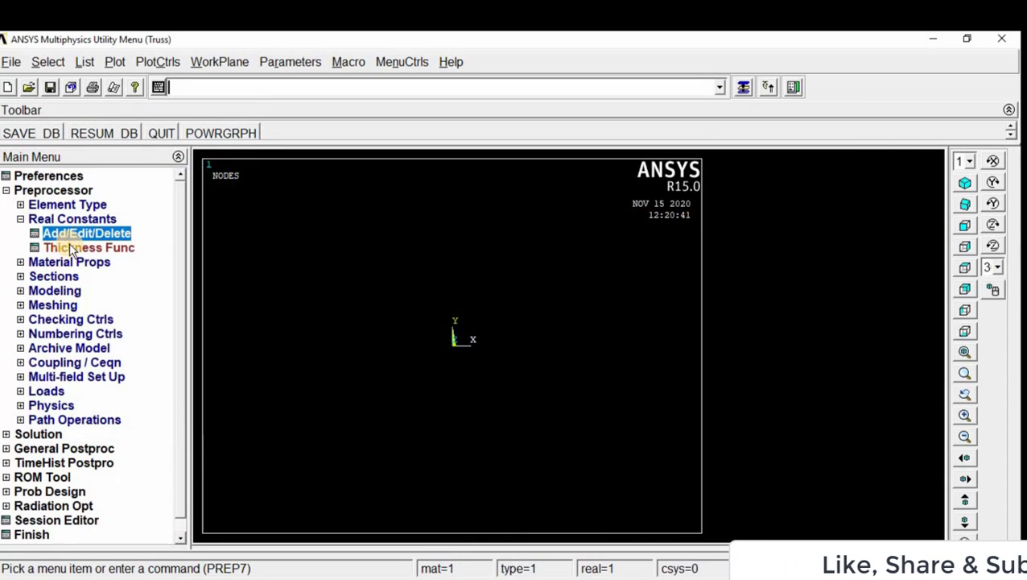
- Add a structural linear elastic isotropic model to material number 1
click(90, 261)
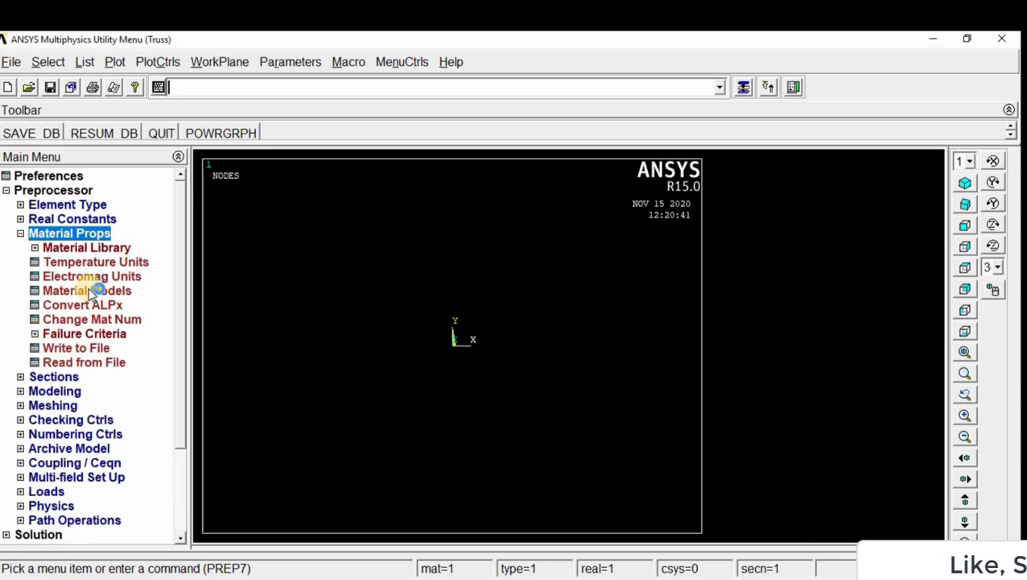
click(89, 290)
double_click(515, 266)
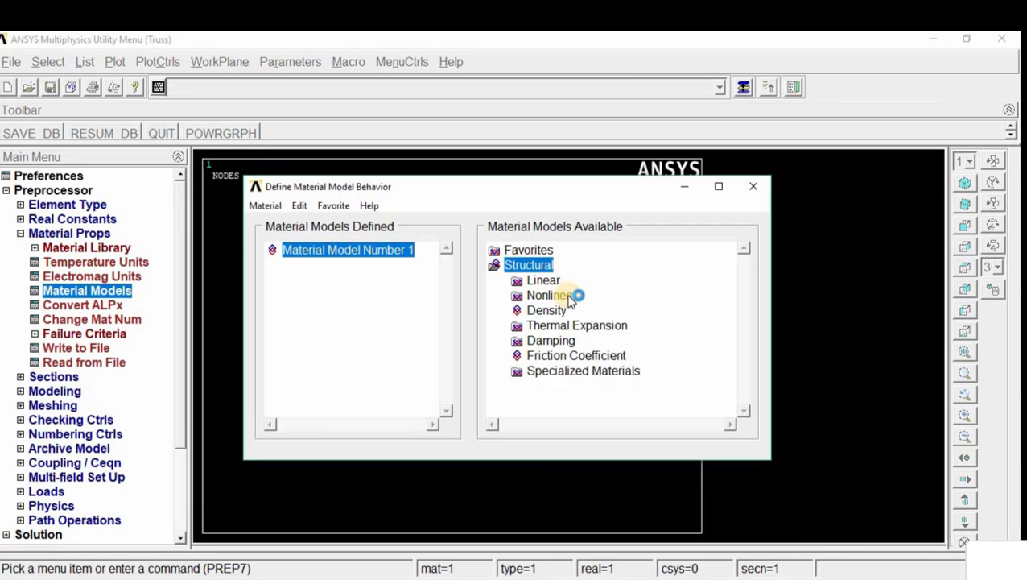
double_click(543, 280)
double_click(567, 294)
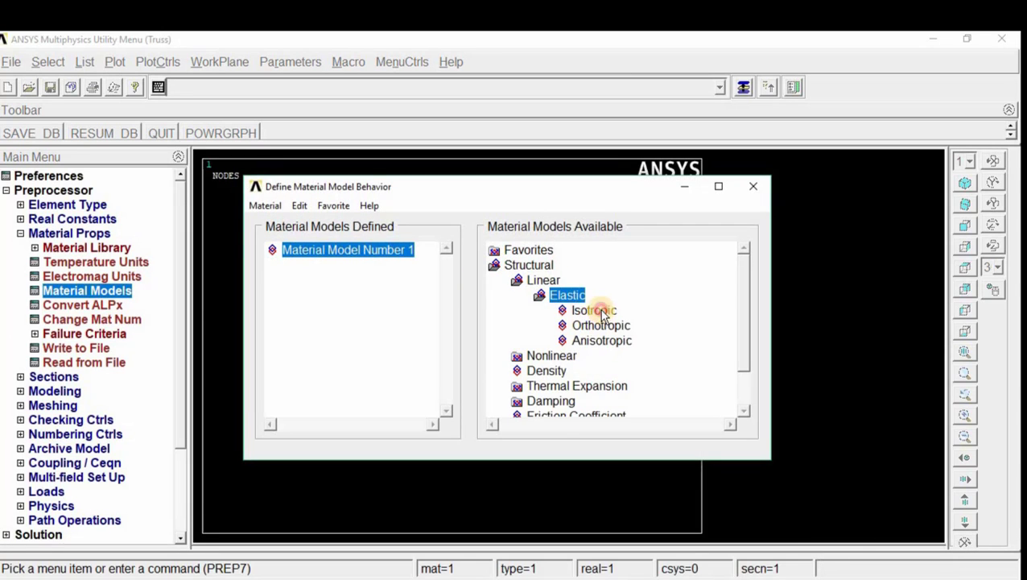
double_click(595, 311)
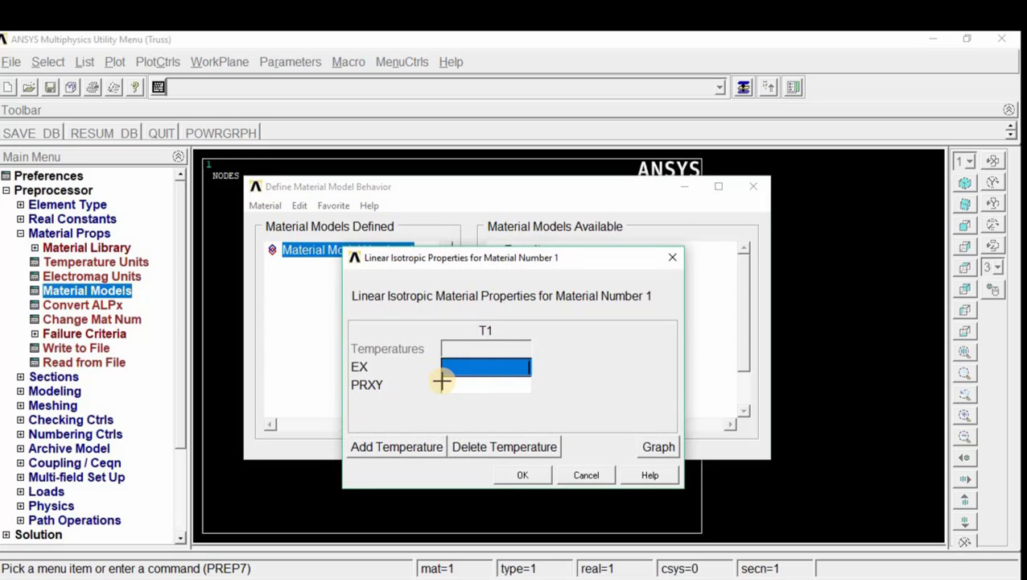
- Set the material's EX to 210e9 and PRXY to 0.3, then exit the material model definition
text(210e9)
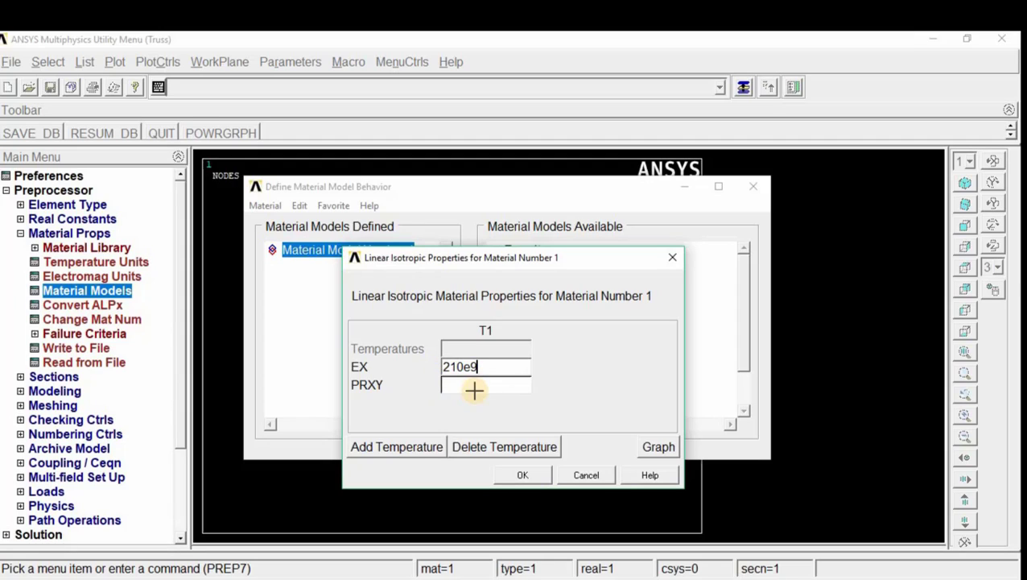
click(473, 389)
text(0.3)
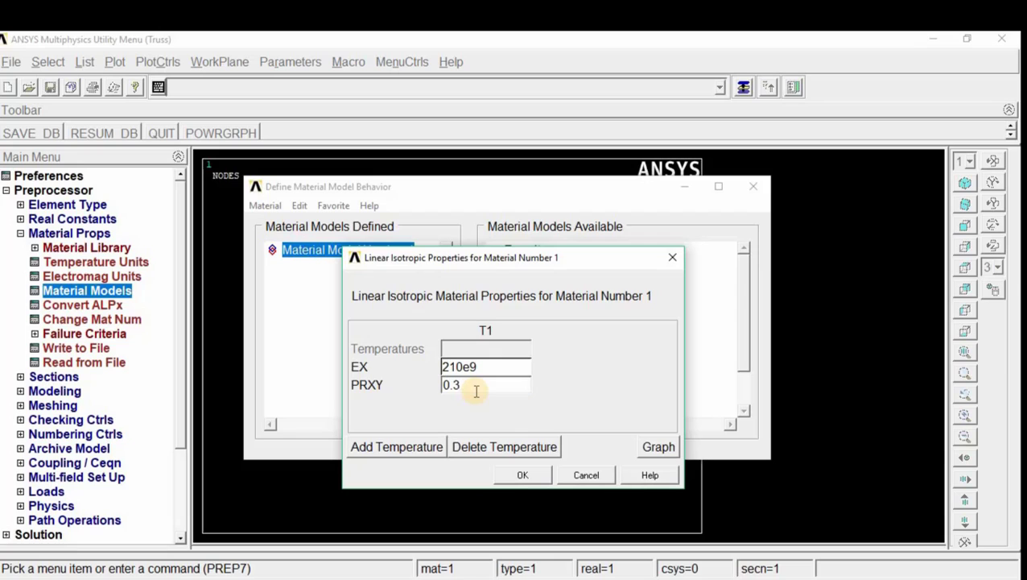
click(531, 477)
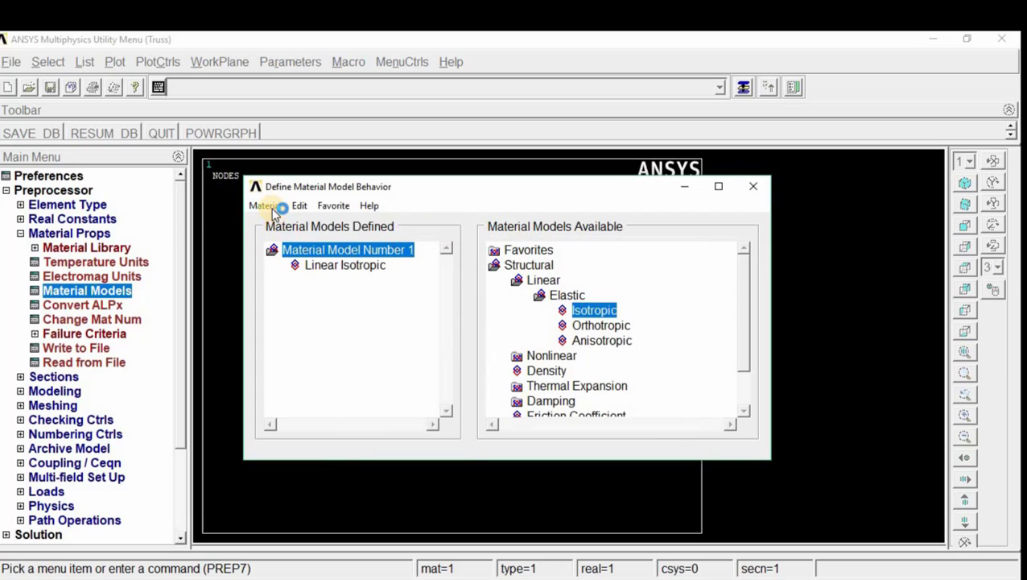
click(265, 205)
click(273, 241)
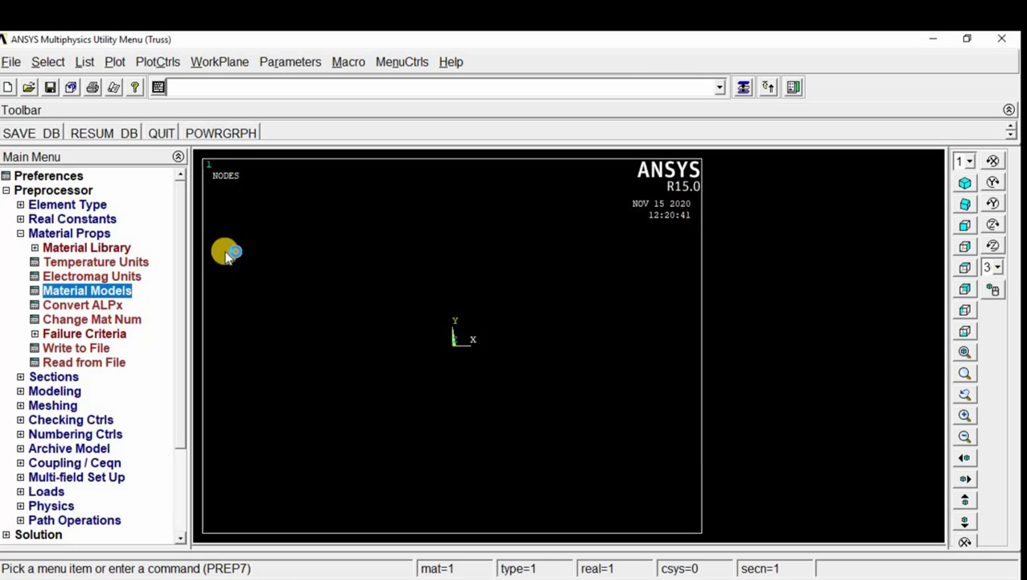
- Create the first keypoint in the active coordinate system at the origin, leaving its number and coordinates blank
click(50, 390)
click(61, 276)
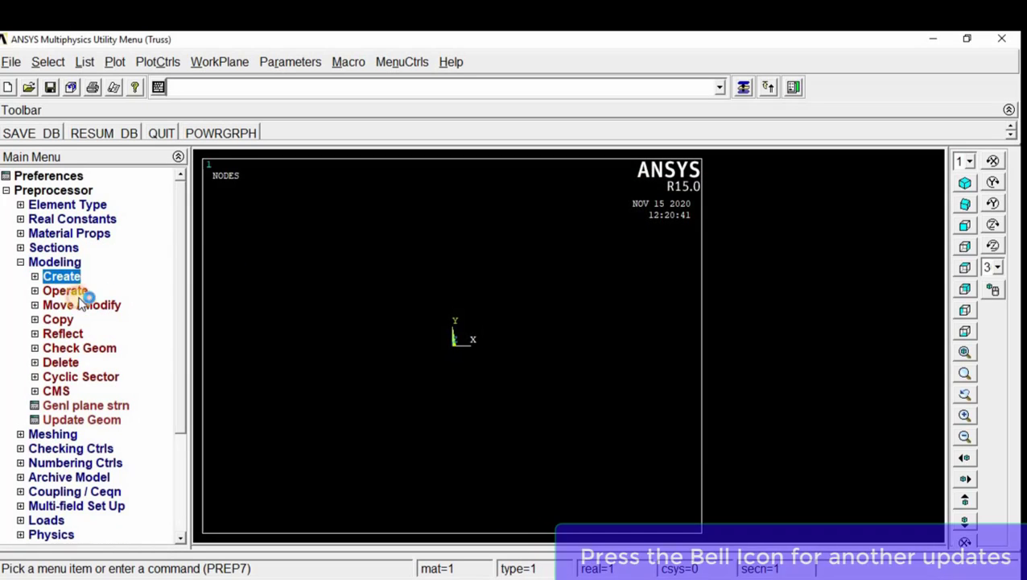
click(85, 291)
click(121, 319)
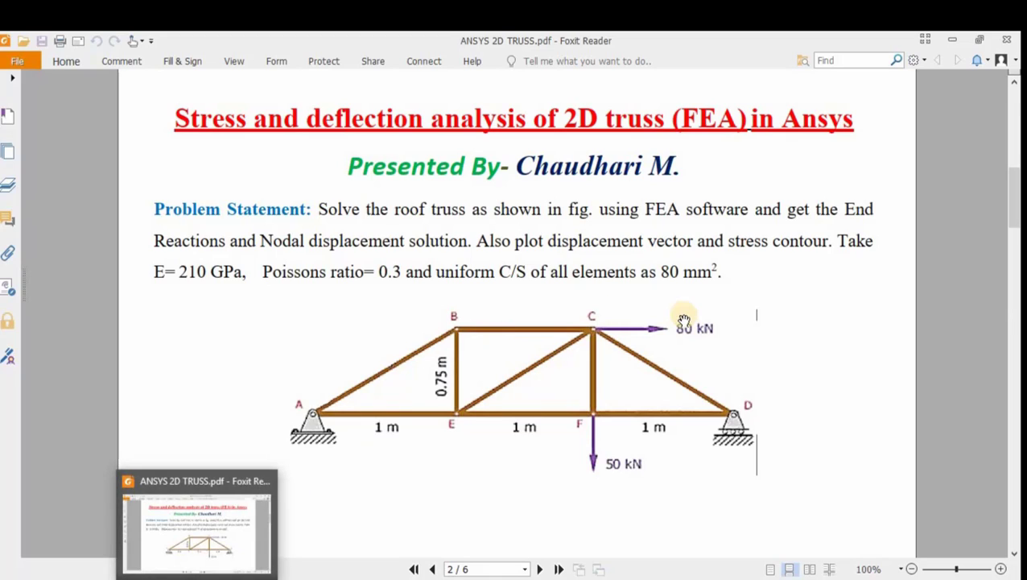
click(222, 487)
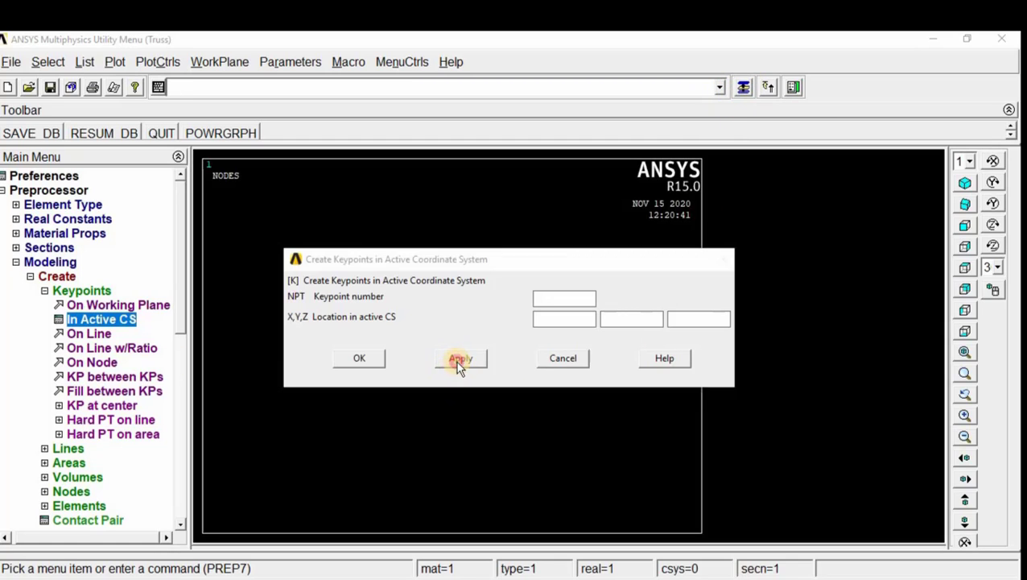
click(460, 359)
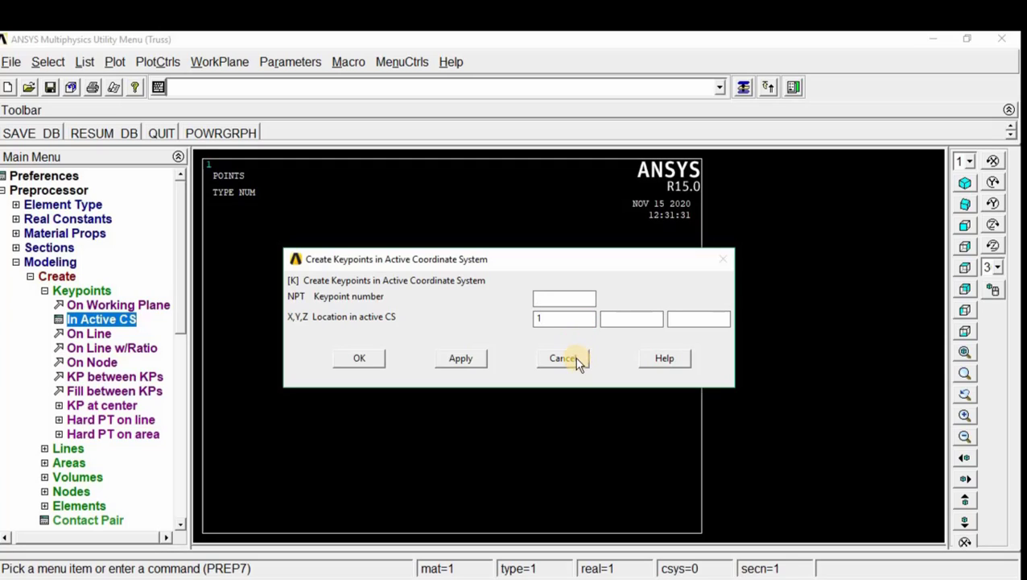
- Create the two upper truss keypoints at X 1, Y 0.75 and X 2, Y 0.75
text(5)
click(460, 359)
drag(561, 318, 523, 318)
key(BackSpace)
click(470, 360)
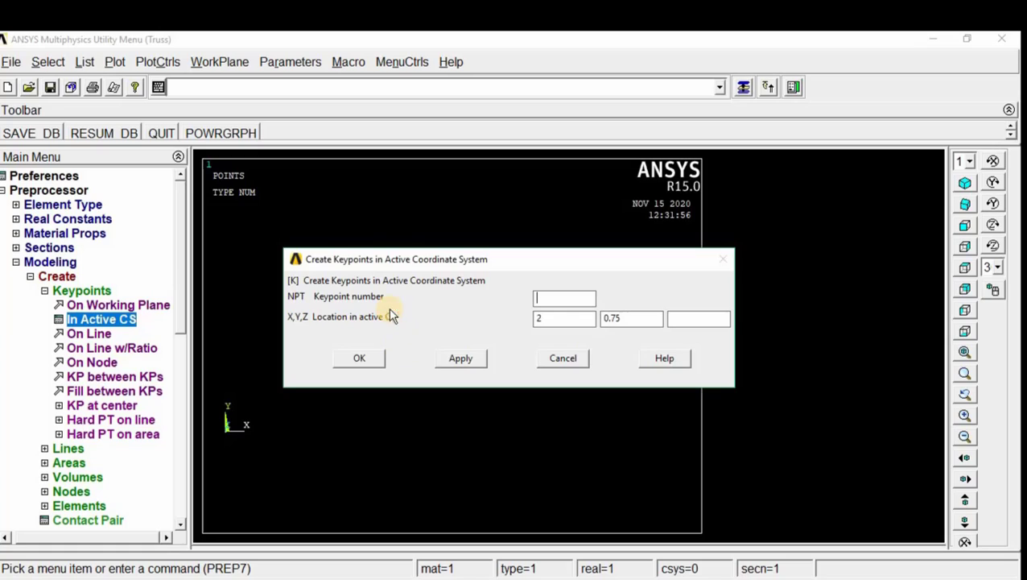
- Create the right support keypoint at X 3 with the Y coordinate left blank
double_click(537, 318)
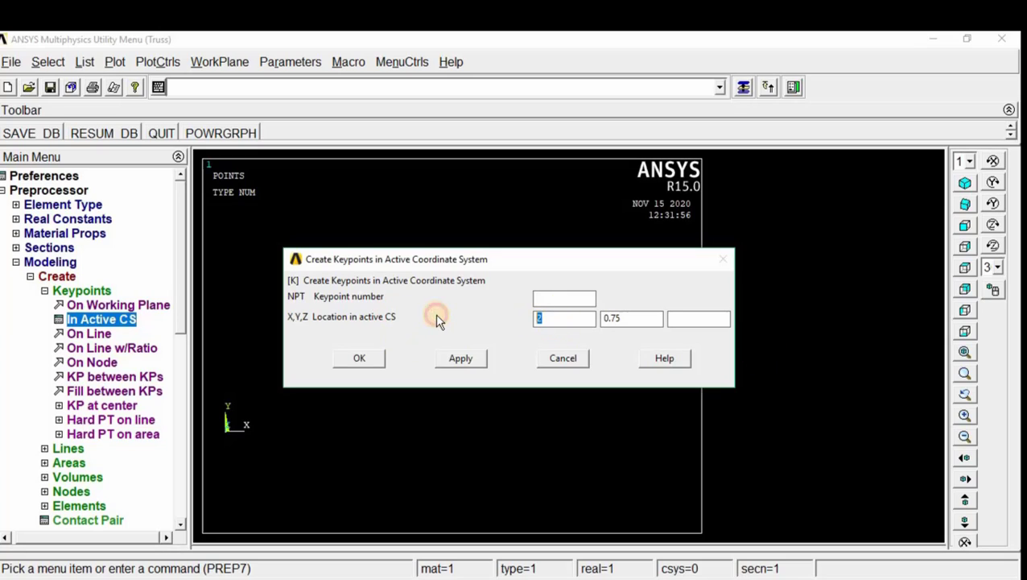
text(3)
drag(637, 320, 540, 318)
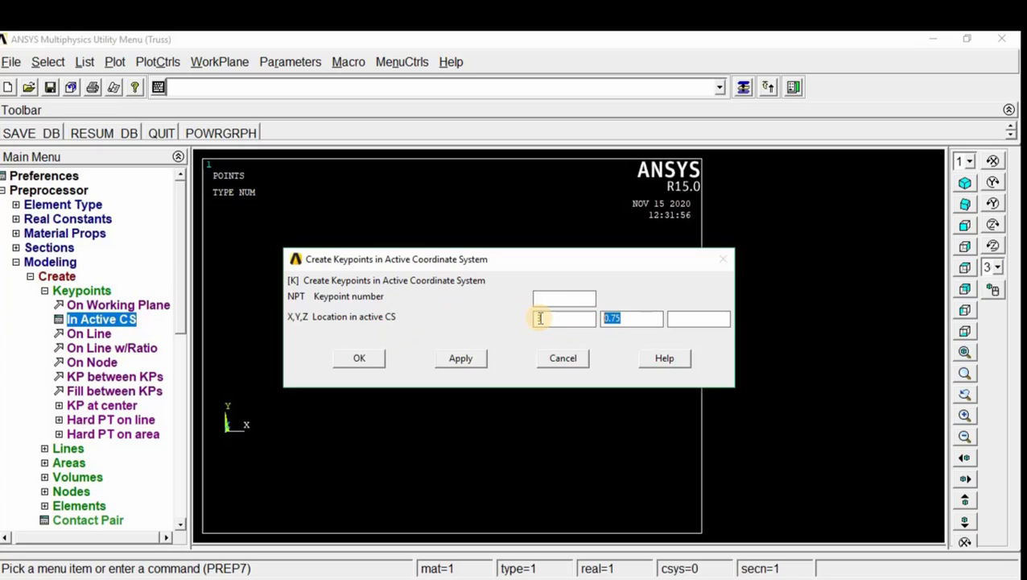
key(BackSpace)
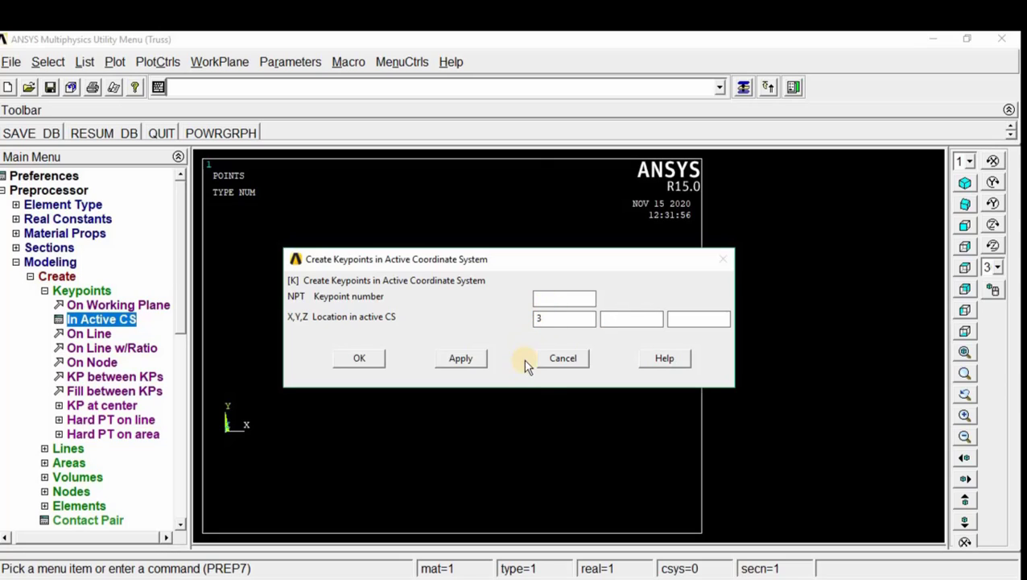
click(456, 358)
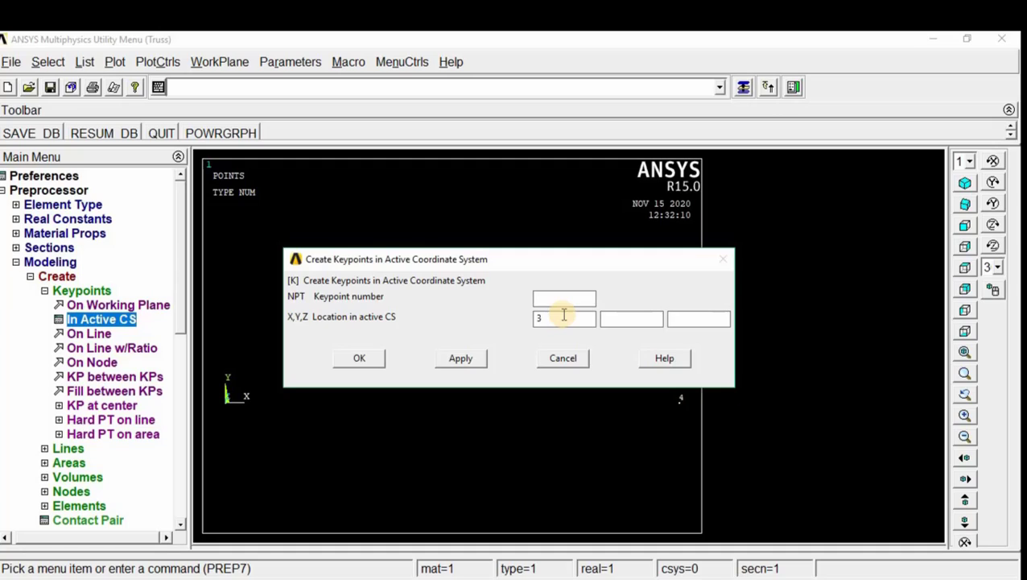
- Create the two lower intermediate keypoints at X 1 and X 2 with blank Y, and finish keypoint creation
drag(563, 317, 499, 320)
click(465, 358)
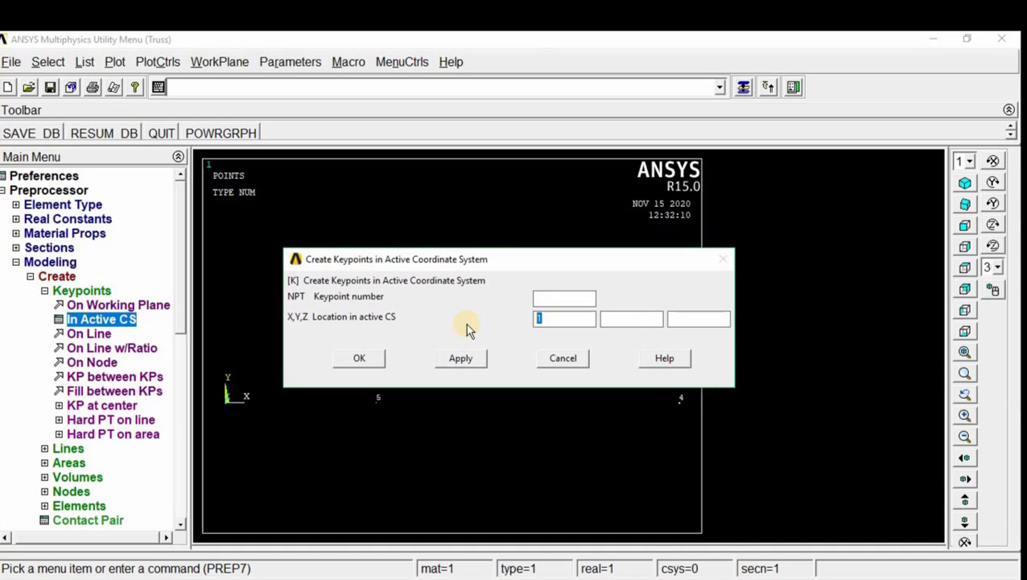
text(2)
click(361, 359)
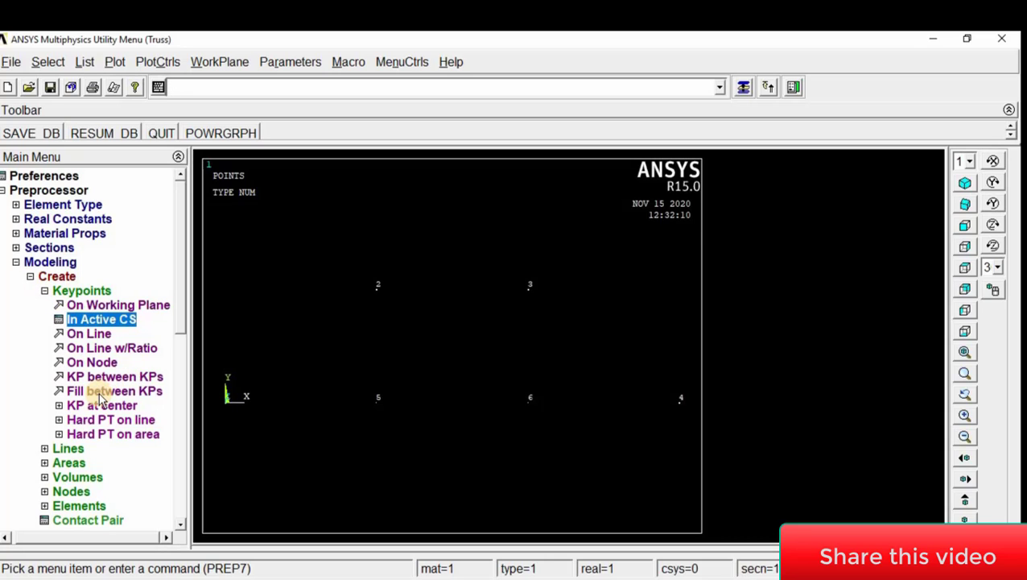
click(349, 360)
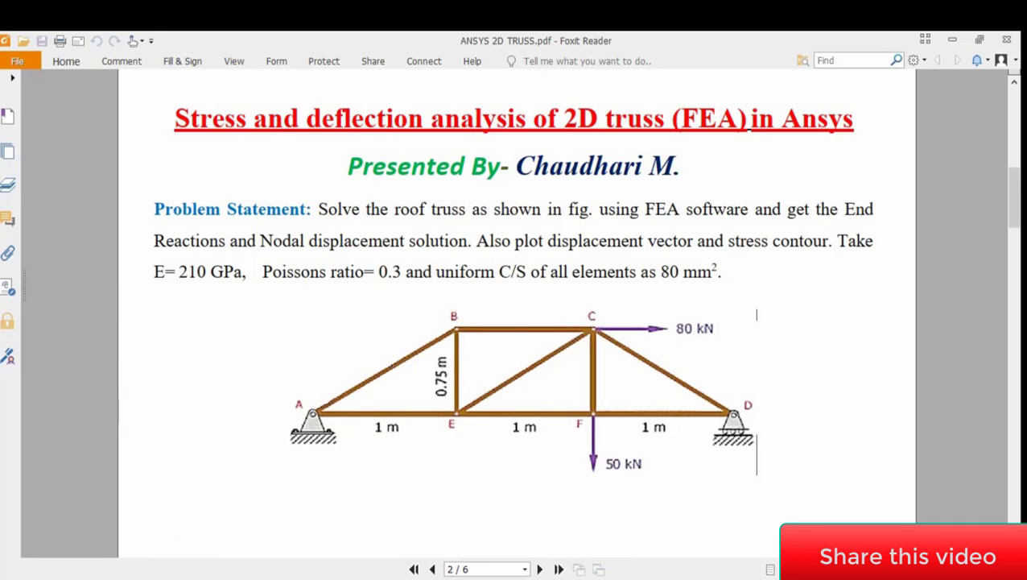
- Create lines in the active coordinate system joining keypoints 1 to 2, 2 to 3 and 3 to 4
click(241, 543)
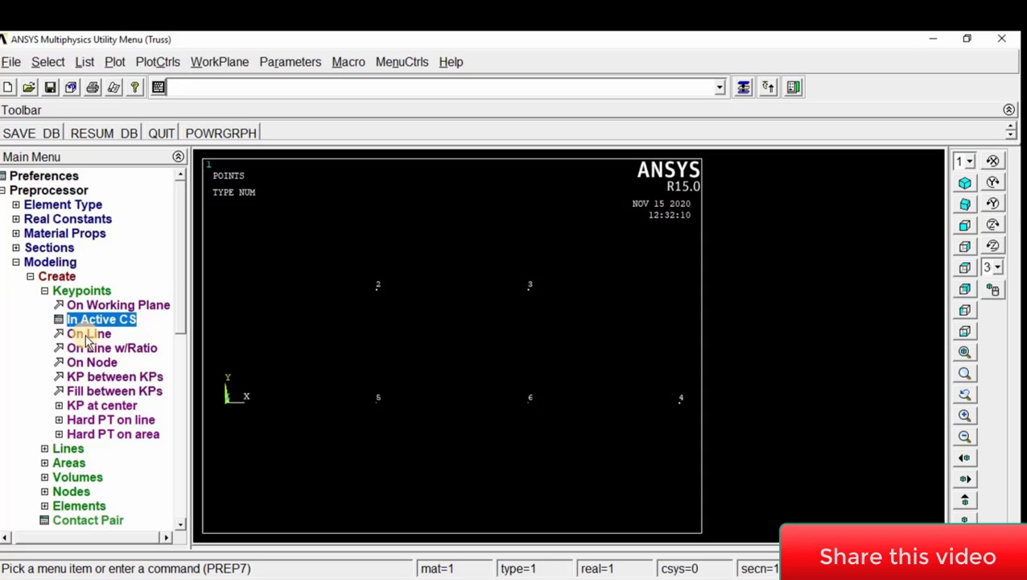
click(55, 292)
click(63, 304)
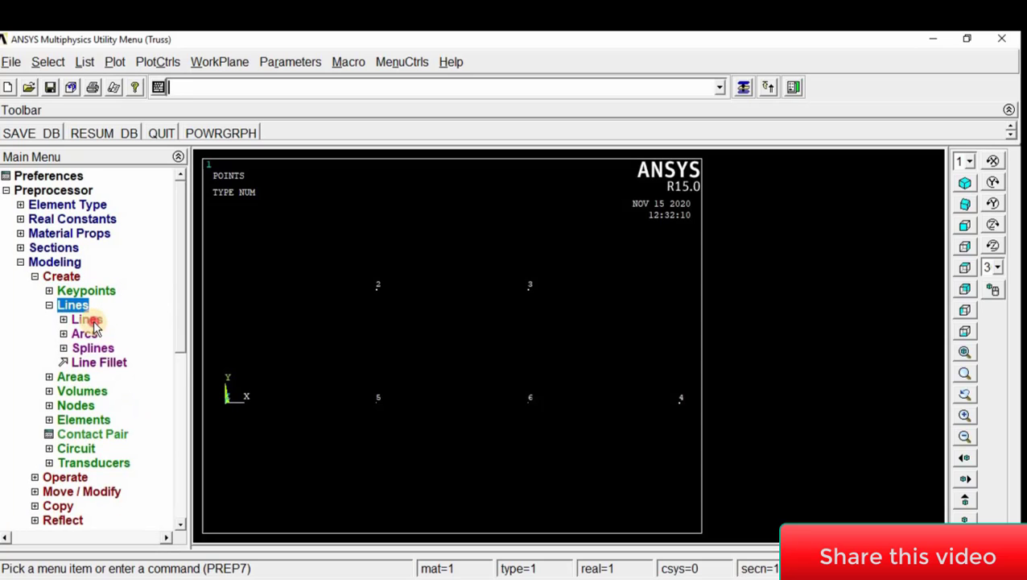
click(78, 319)
click(119, 348)
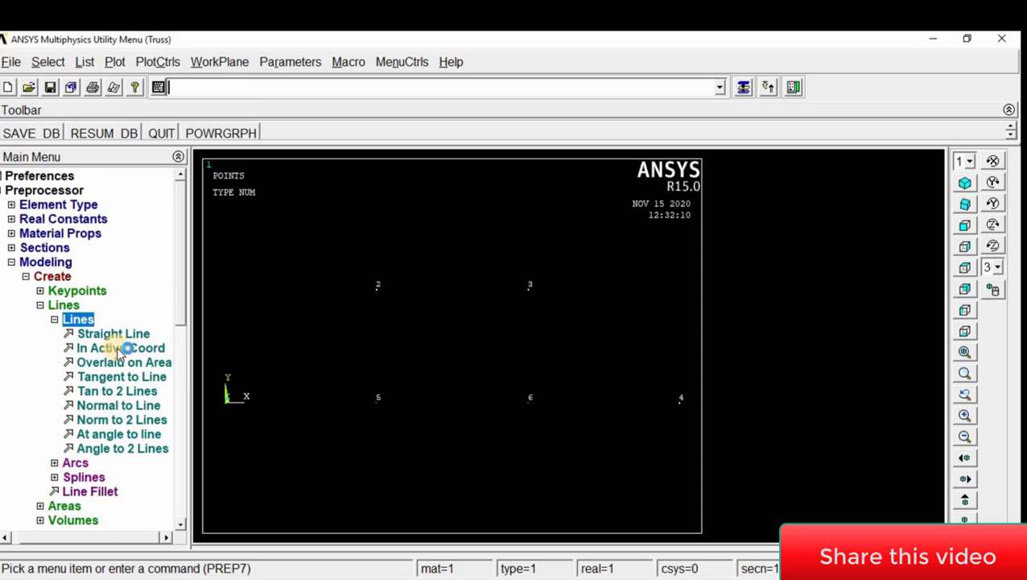
click(225, 396)
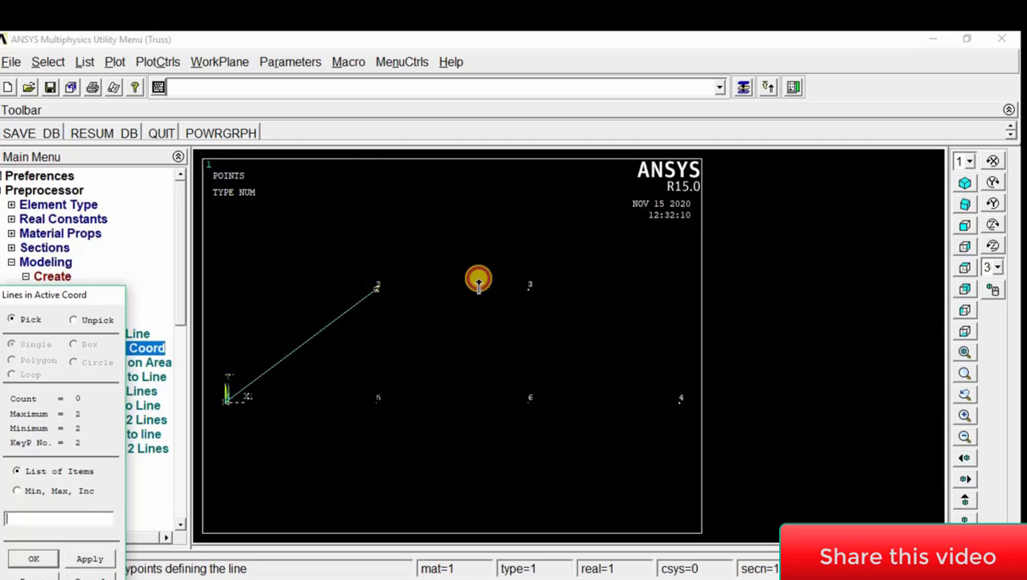
click(531, 288)
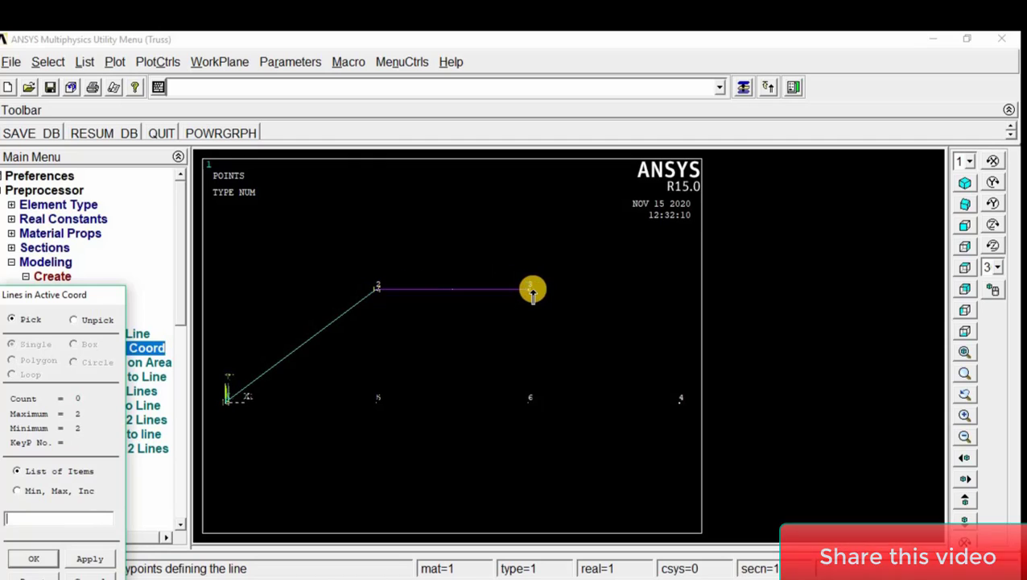
click(677, 402)
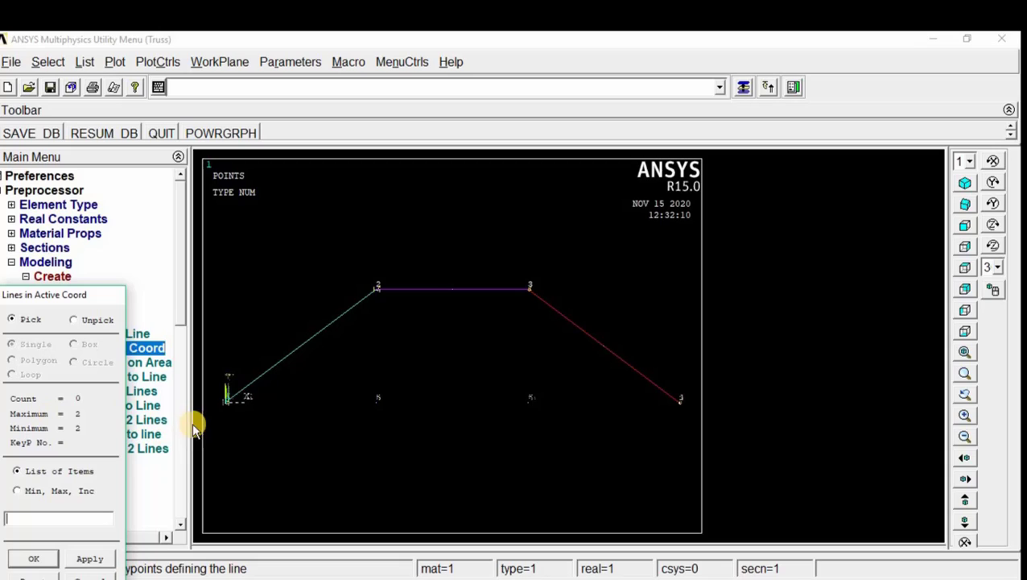
- Create the bottom chord lines joining keypoints 1 to 5, 5 to 6 and 6 to 4
click(228, 399)
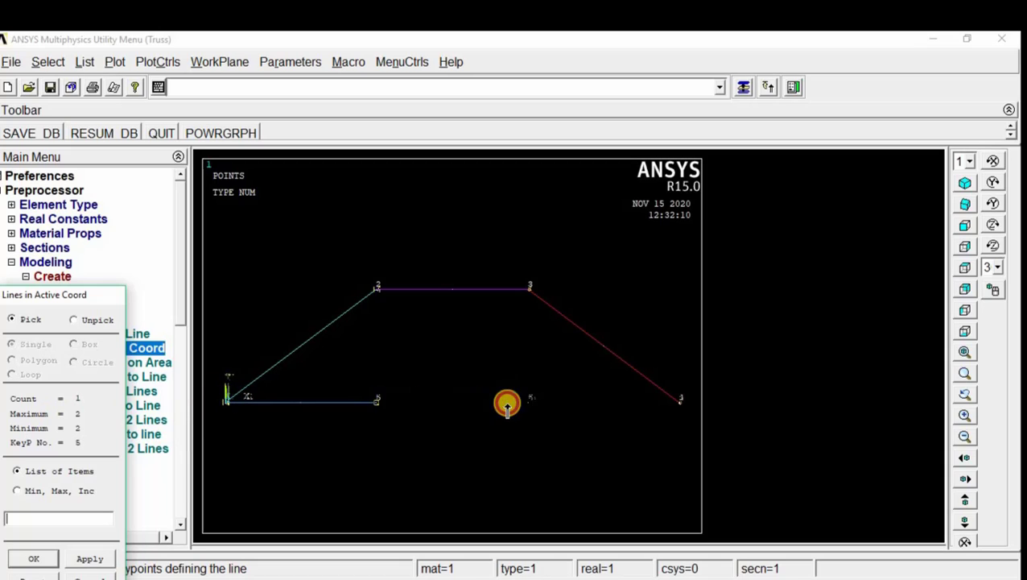
click(531, 400)
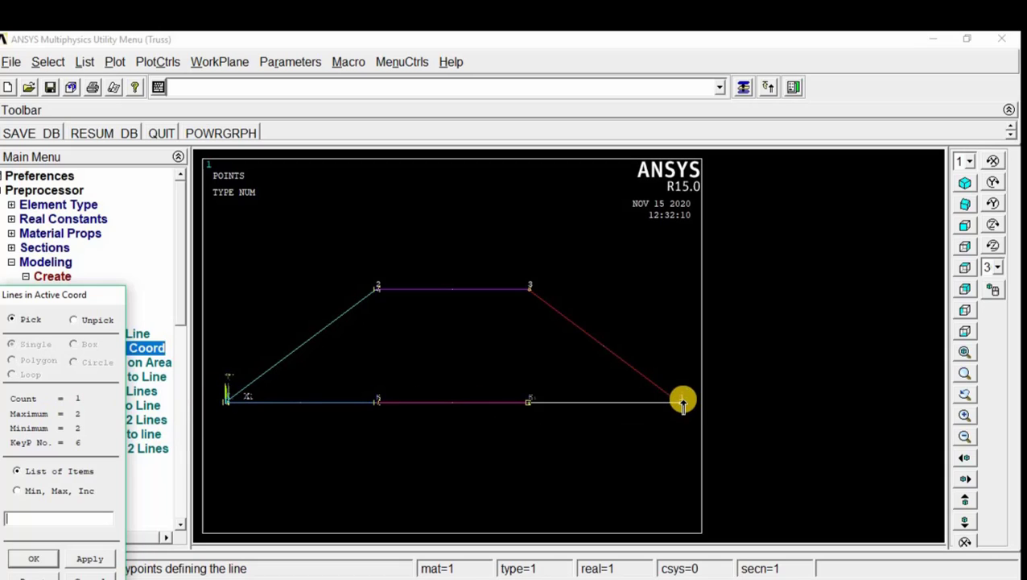
click(680, 400)
- Create the two vertical lines joining keypoints 5 to 2 and 6 to 3, plus the diagonal from 5 to 3, and finish line creation
click(391, 400)
click(378, 287)
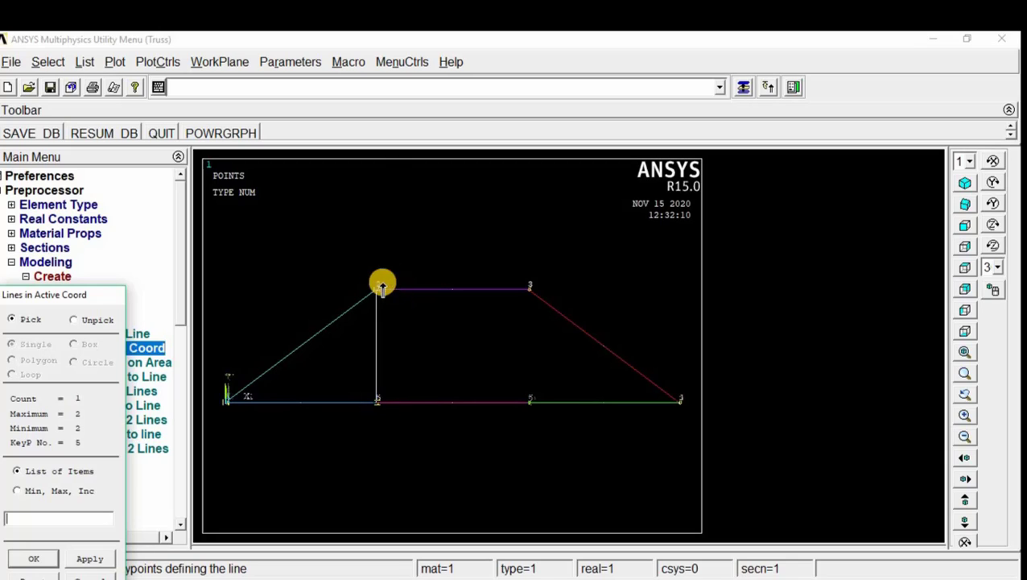
click(530, 400)
click(530, 287)
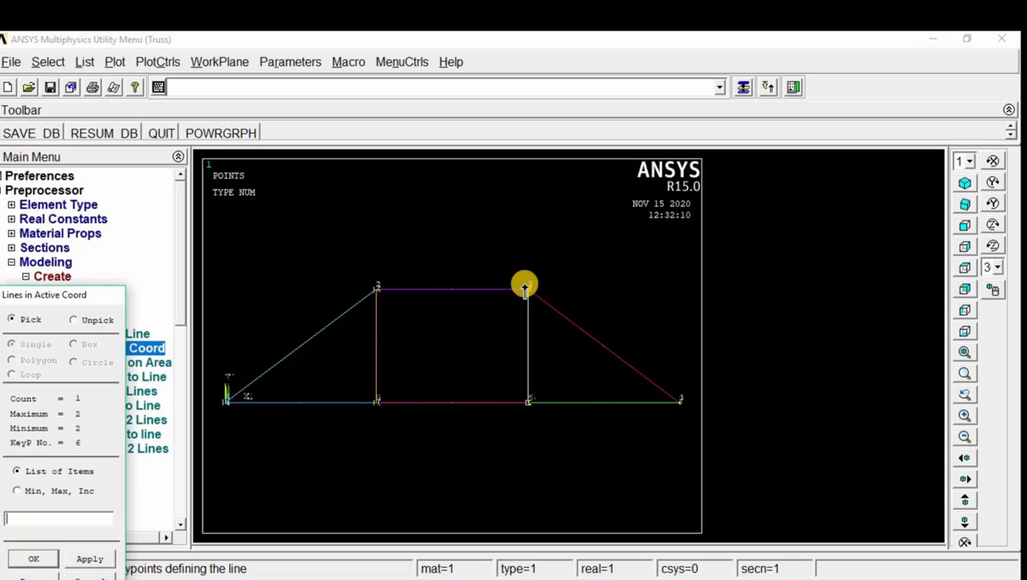
click(377, 399)
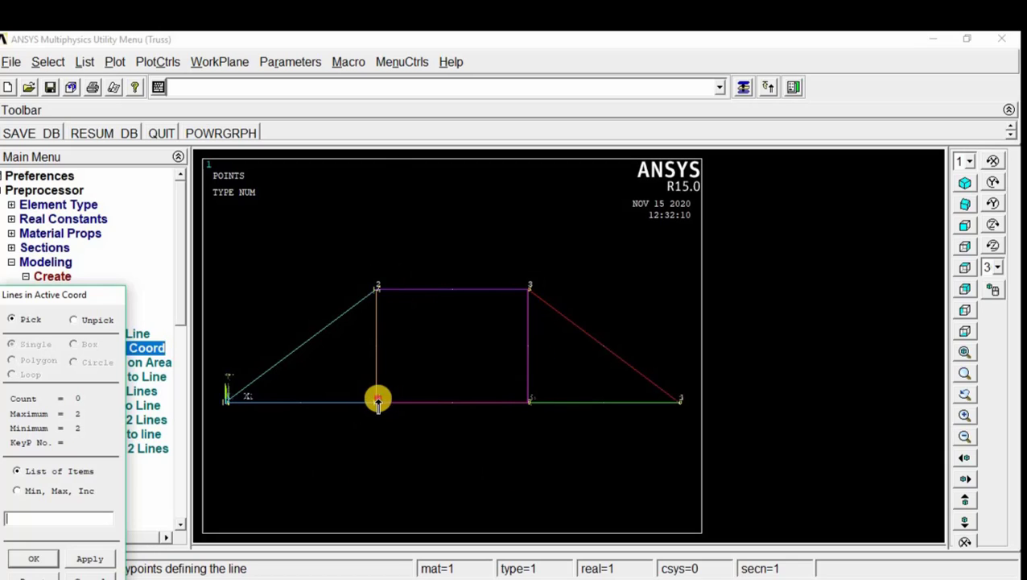
click(529, 287)
click(32, 558)
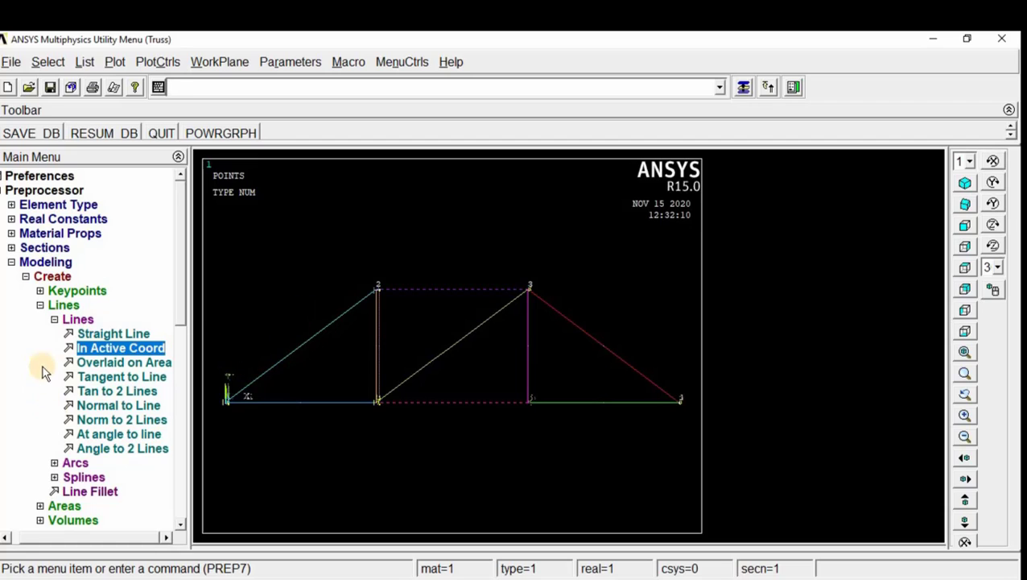
- In the MeshTool, set the number of element divisions to 1 for all truss lines
click(40, 306)
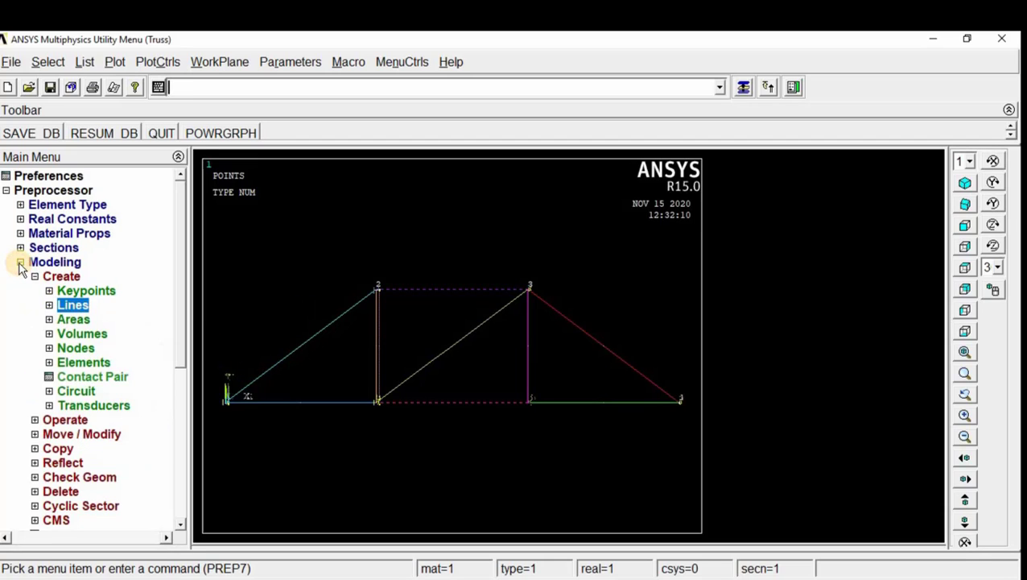
click(11, 262)
double_click(54, 276)
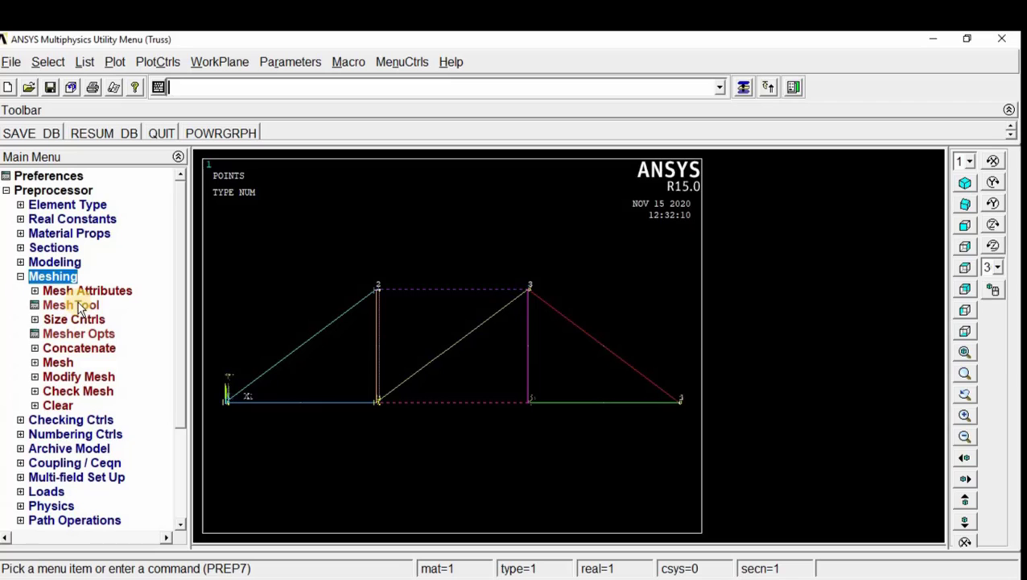
click(74, 306)
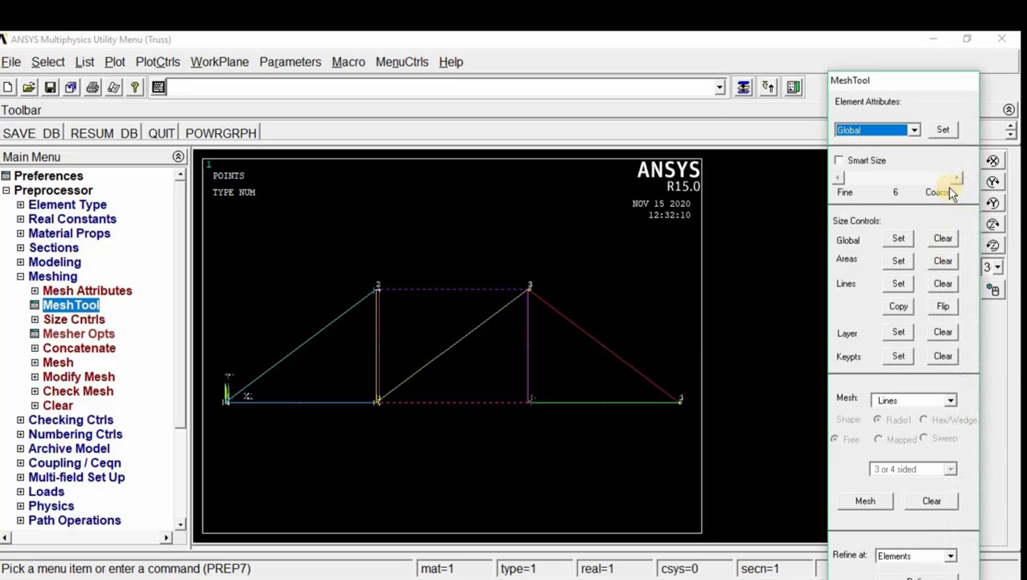
click(903, 285)
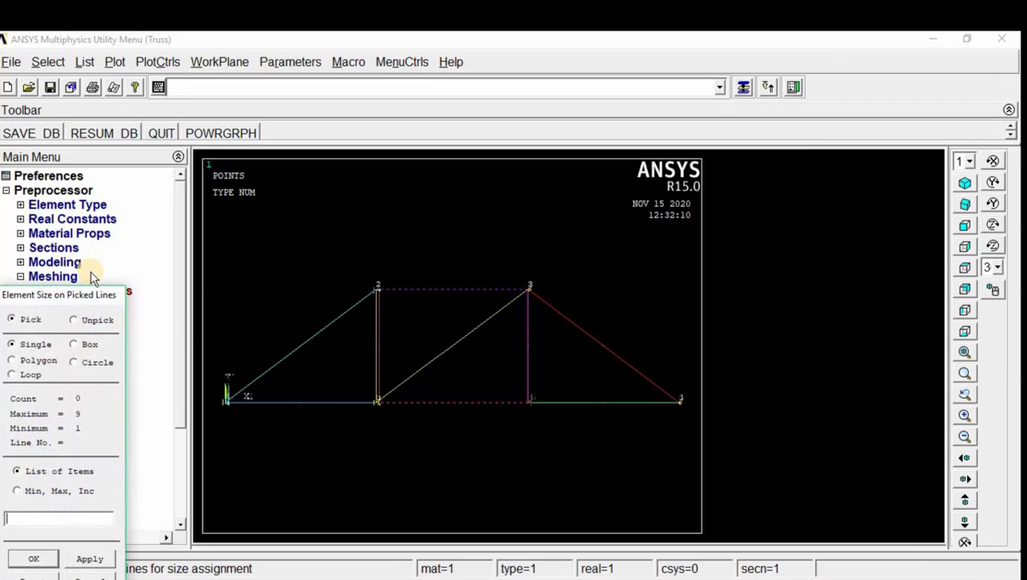
drag(87, 287, 68, 156)
click(33, 461)
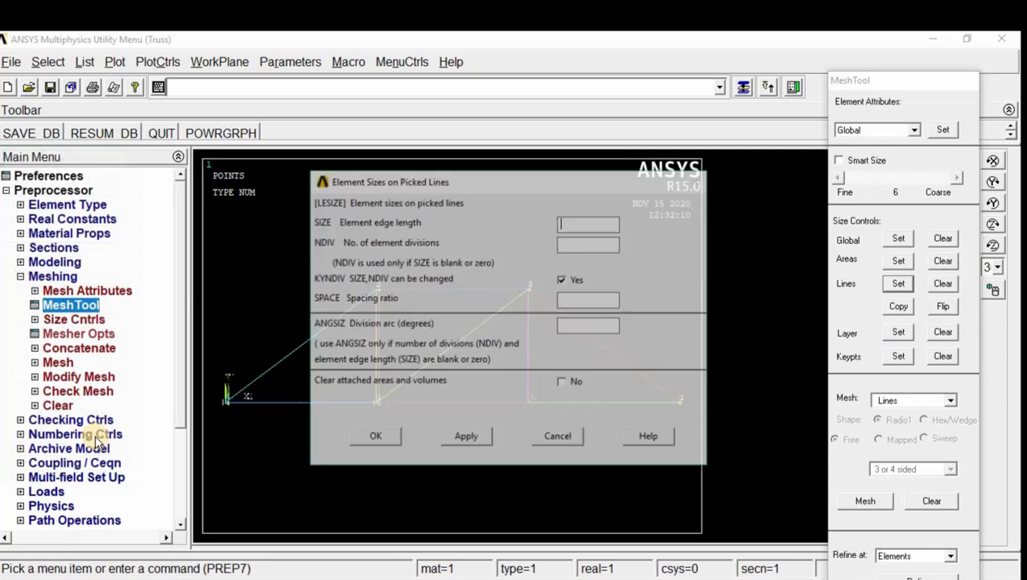
click(604, 243)
text(1)
click(379, 436)
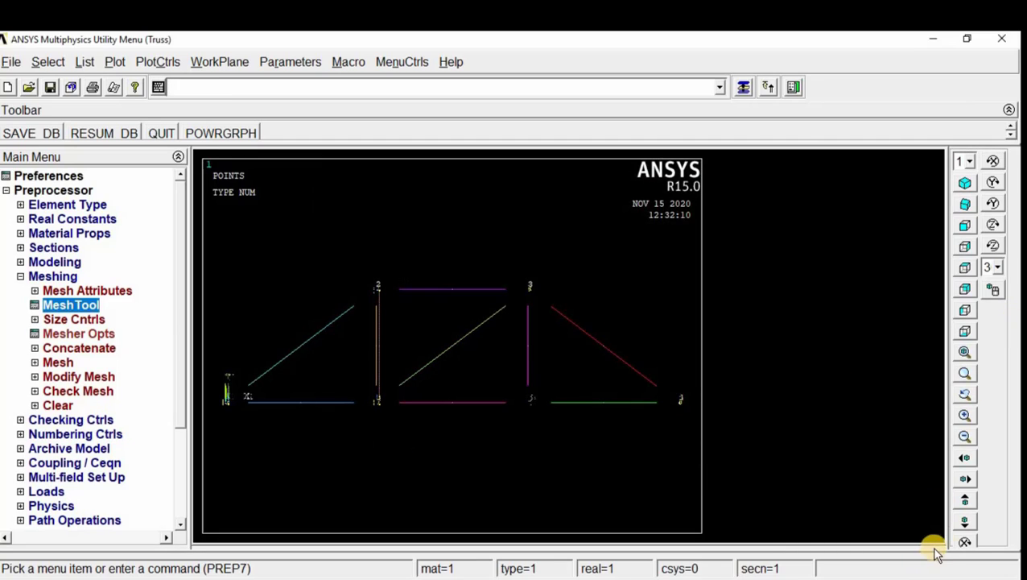
- Mesh all the truss lines and close the MeshTool
click(743, 87)
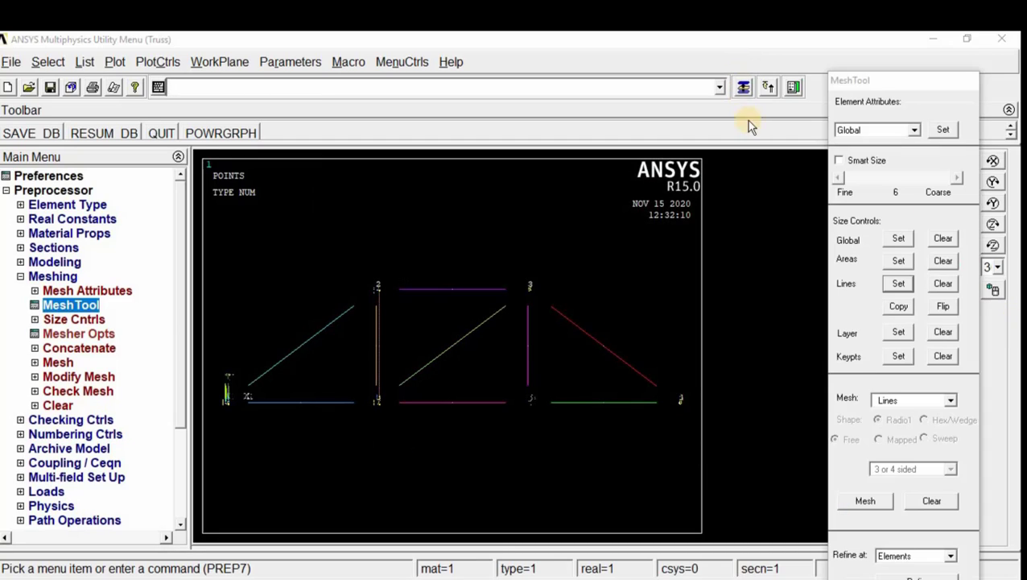
click(875, 500)
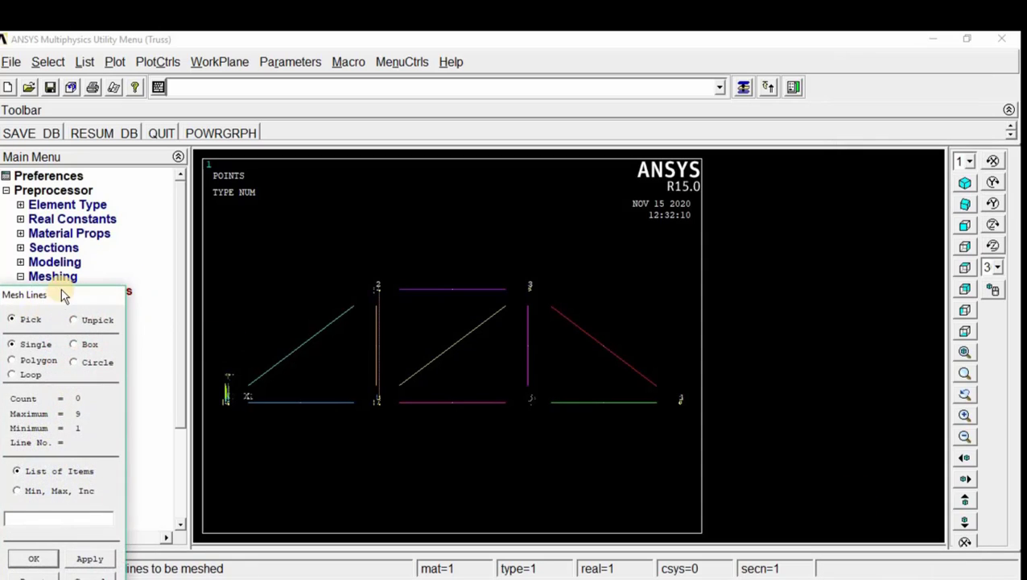
click(83, 474)
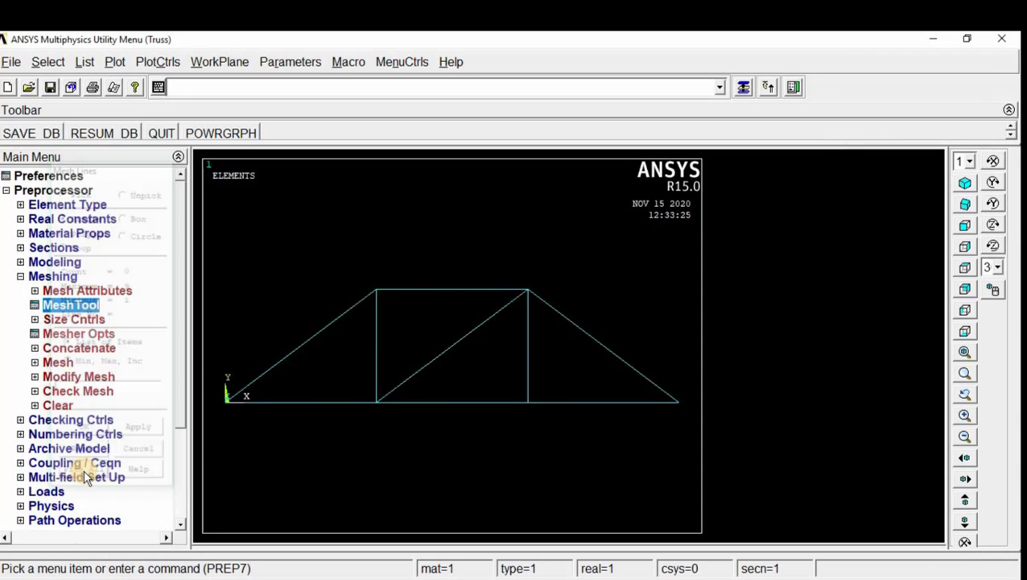
click(743, 87)
drag(898, 81, 898, 8)
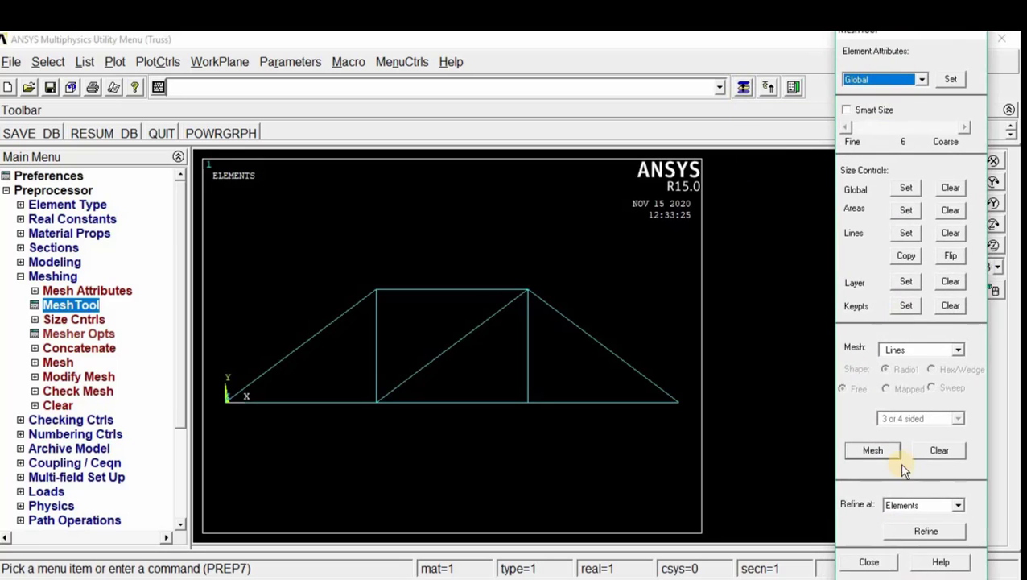
click(881, 565)
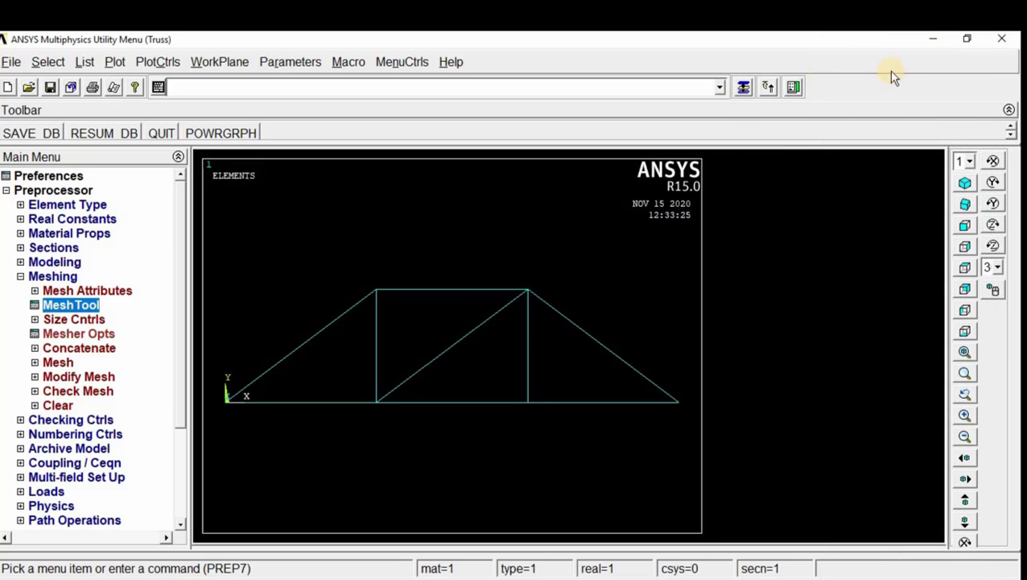
click(20, 276)
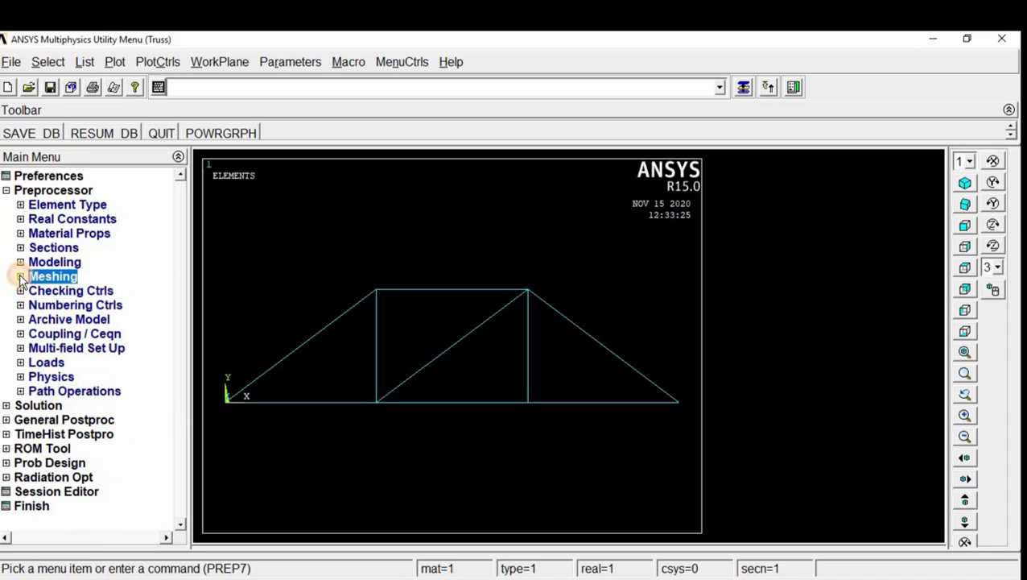
- Check the supports in the problem statement PDF and constrain All DOF at the left support keypoint with displacement value 0
click(53, 363)
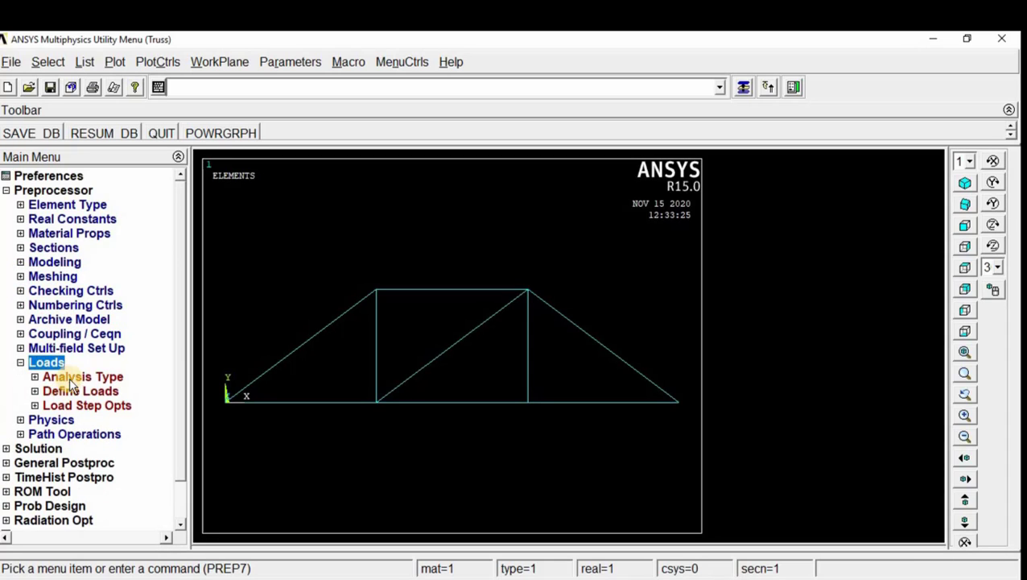
click(203, 576)
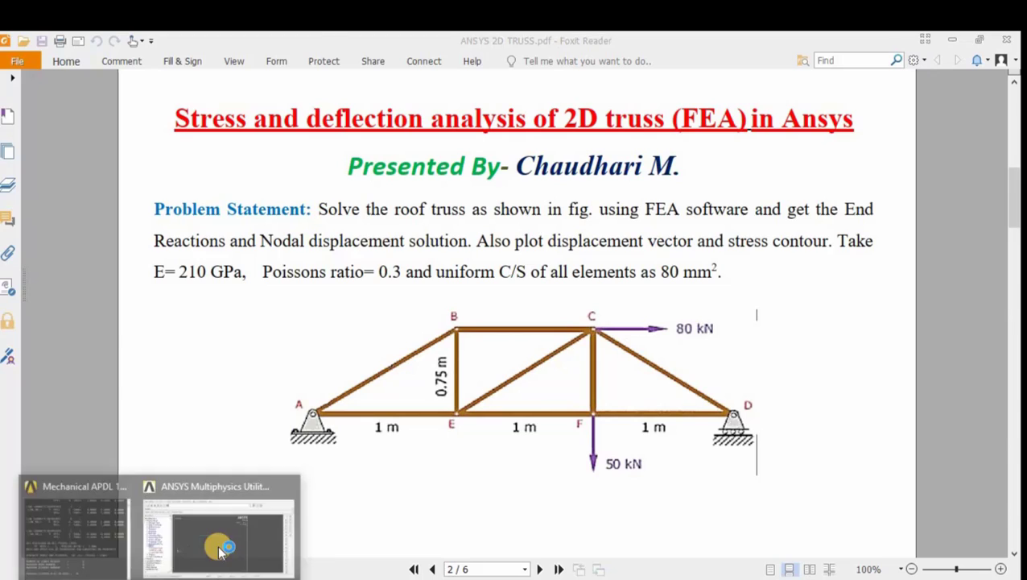
click(217, 543)
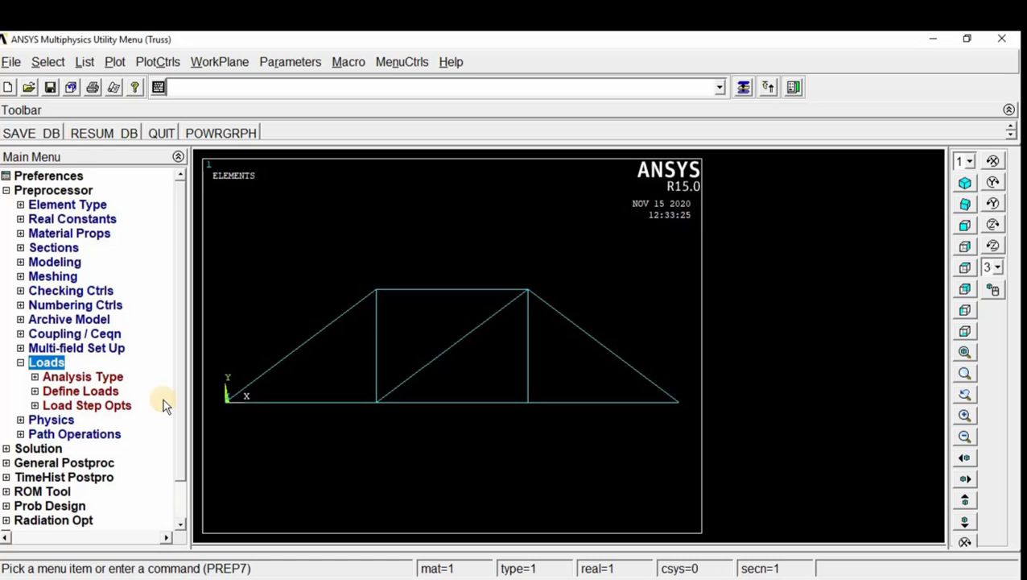
click(77, 391)
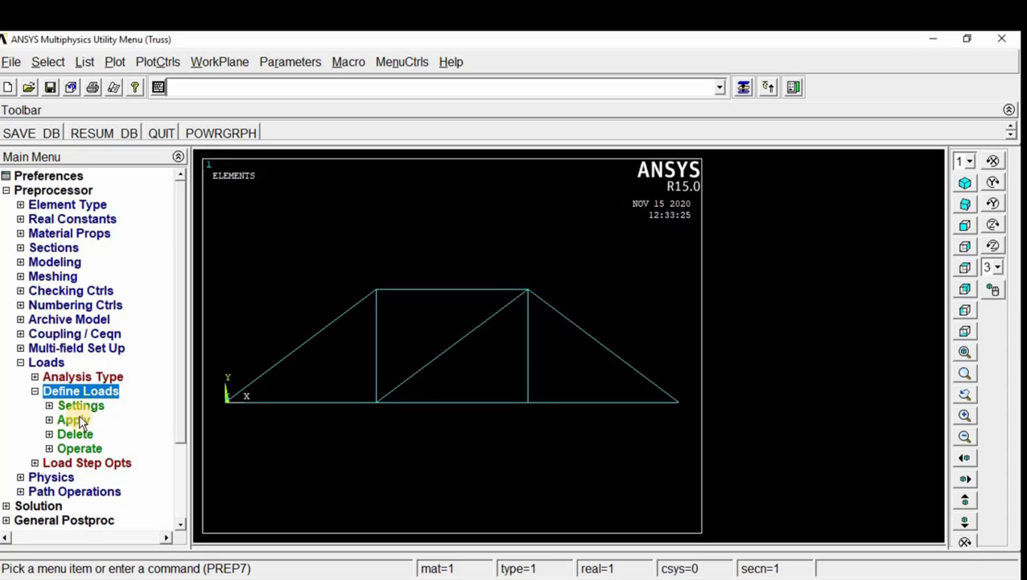
click(74, 420)
click(105, 437)
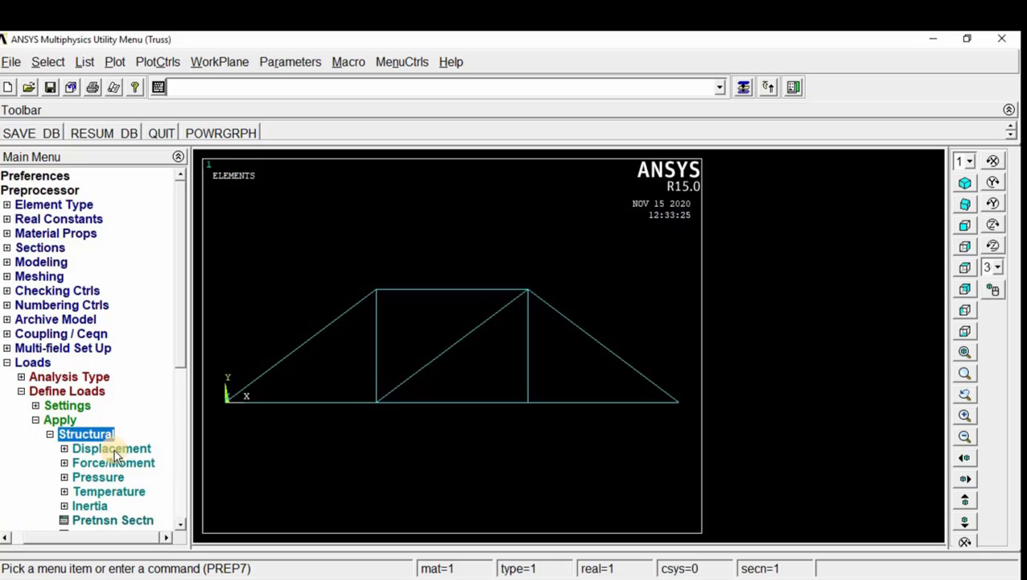
click(114, 449)
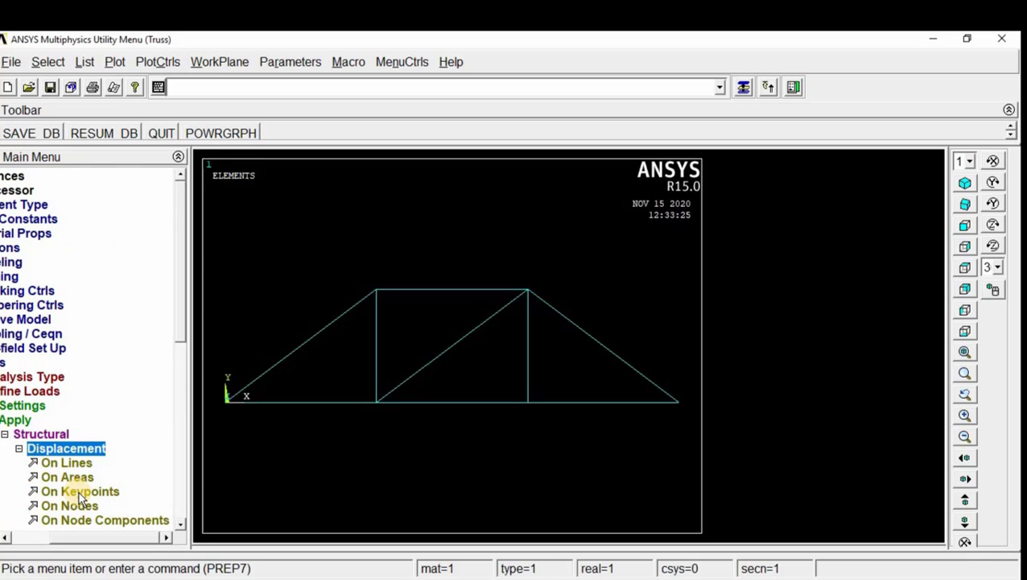
click(79, 491)
click(227, 400)
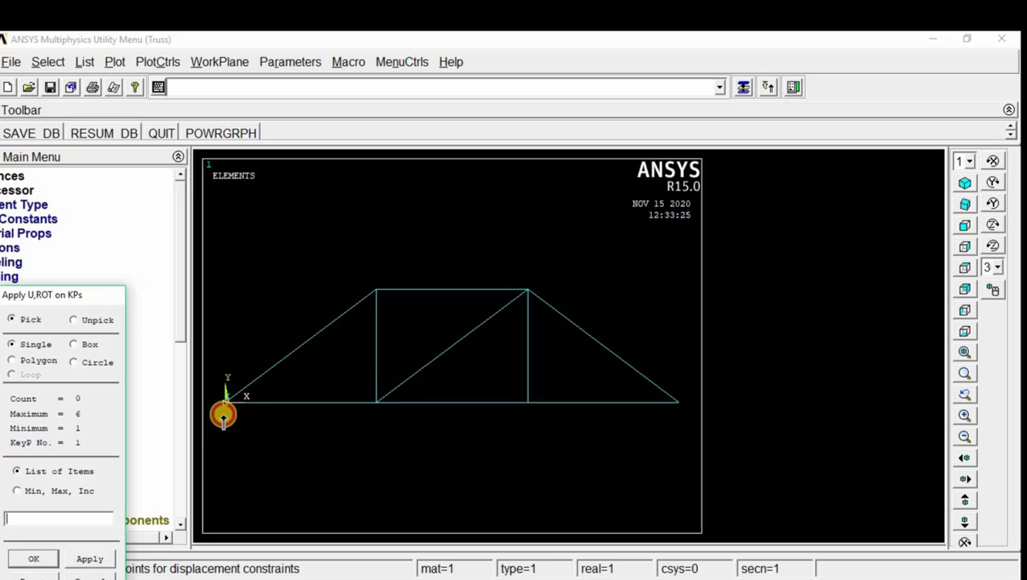
click(36, 561)
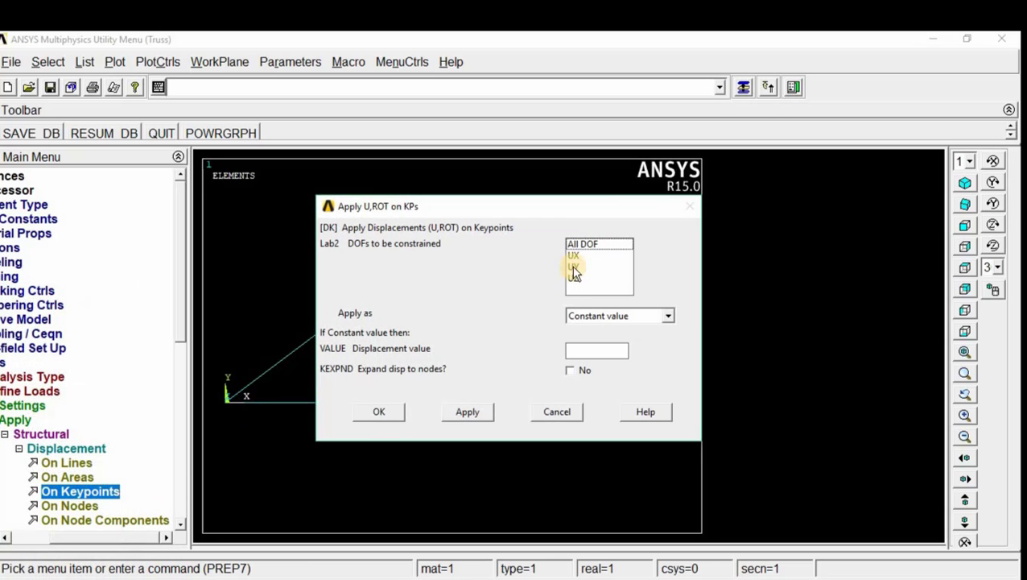
click(581, 242)
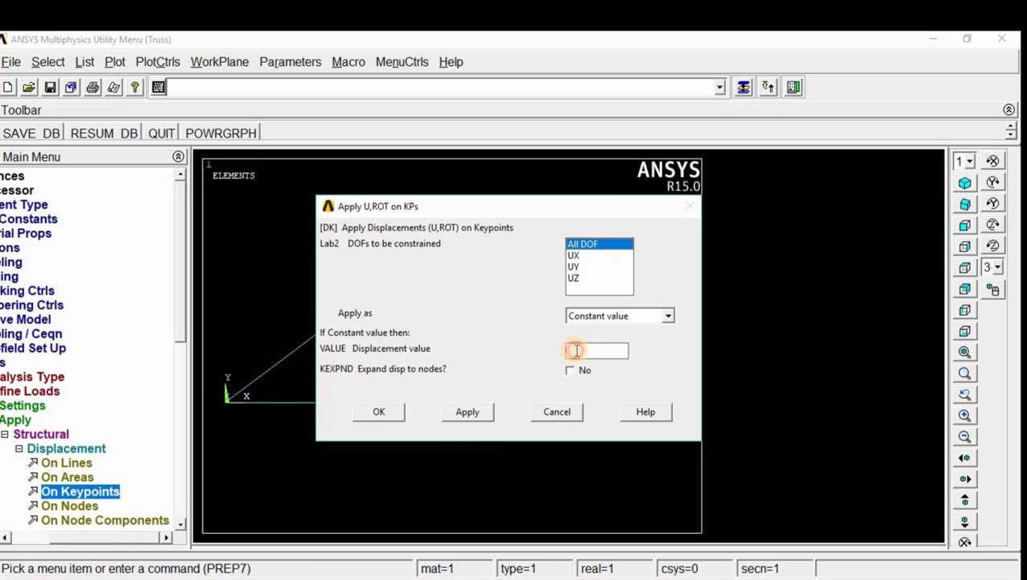
click(380, 408)
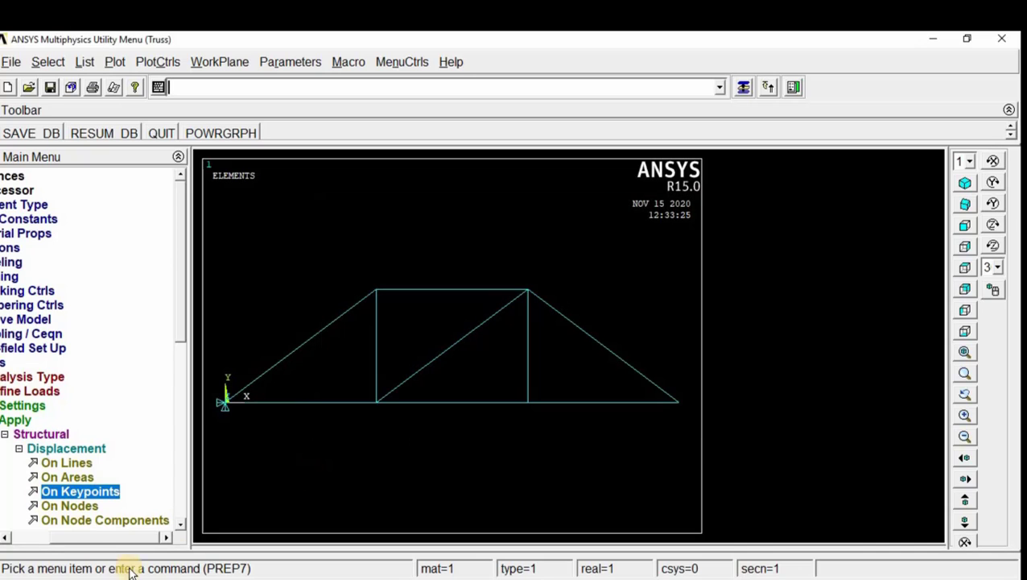
- Recheck the support types in the problem statement PDF and constrain UY at the right support keypoint with displacement value 0
click(201, 575)
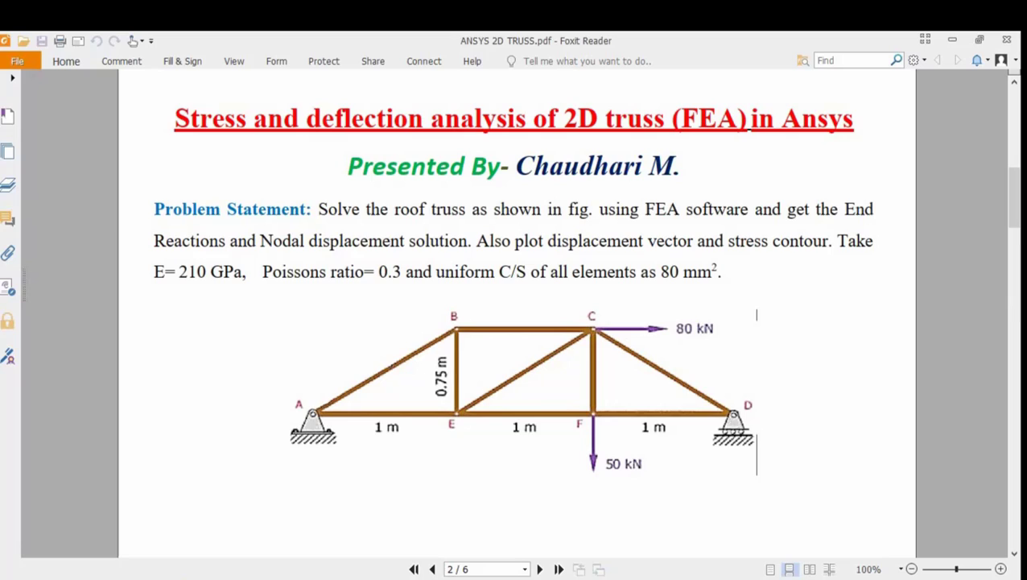
mouse_move(161, 573)
click(256, 511)
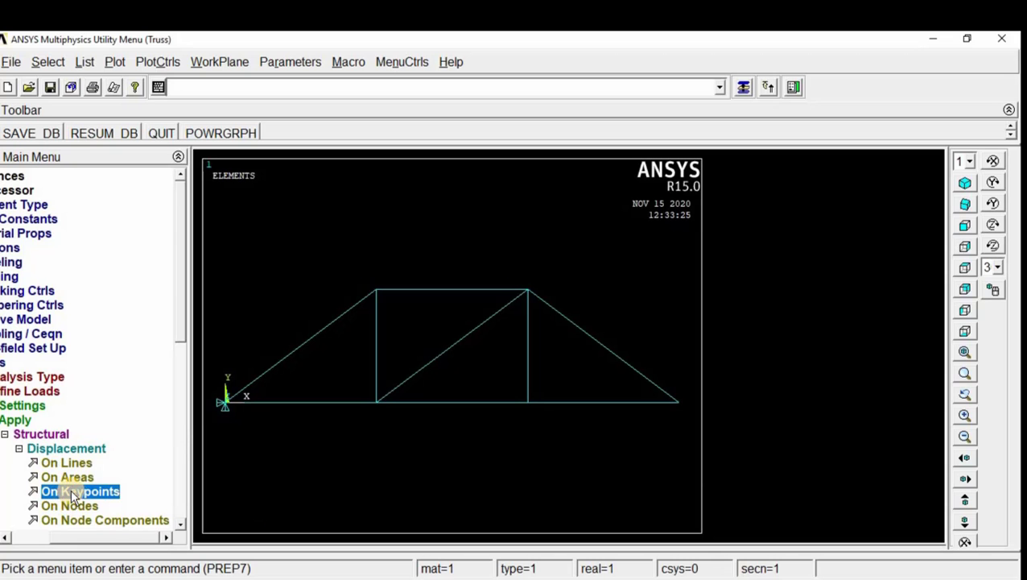
click(76, 492)
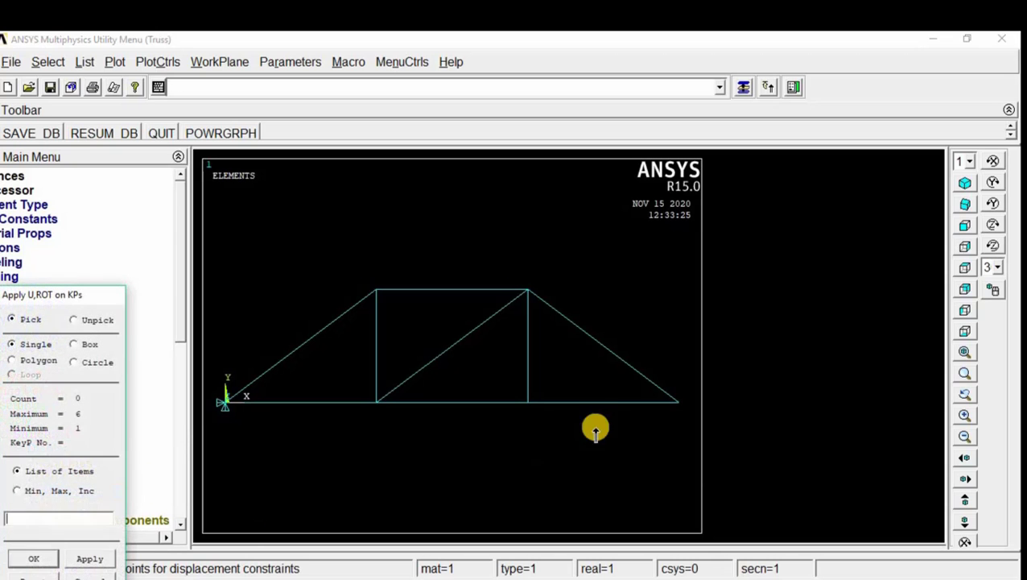
click(678, 401)
click(36, 561)
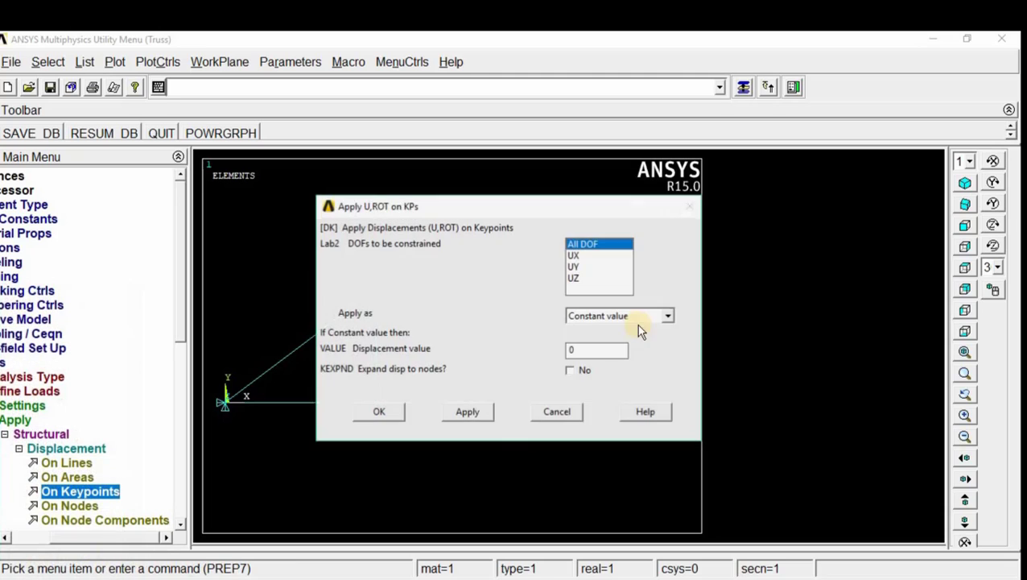
click(575, 267)
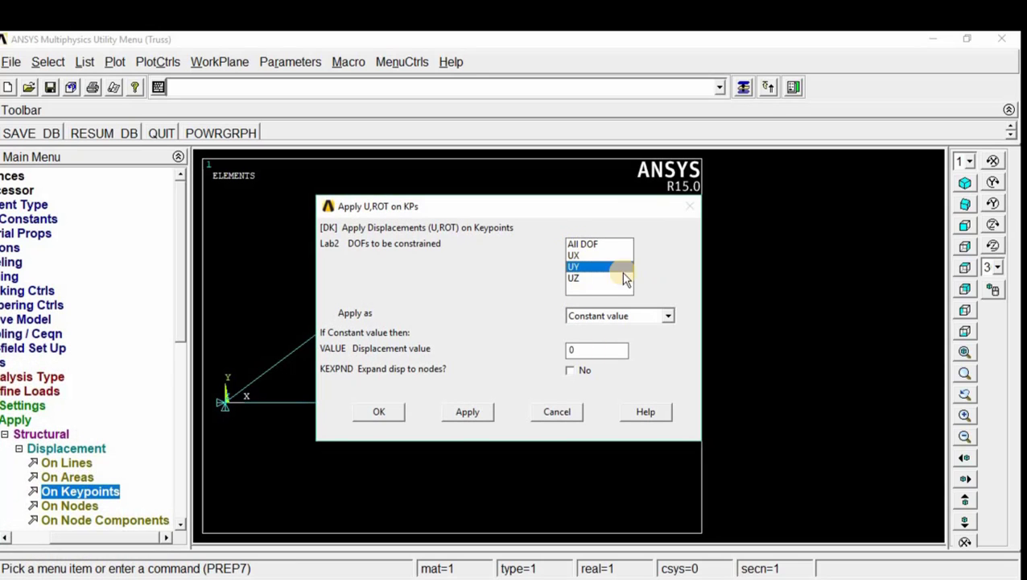
click(385, 413)
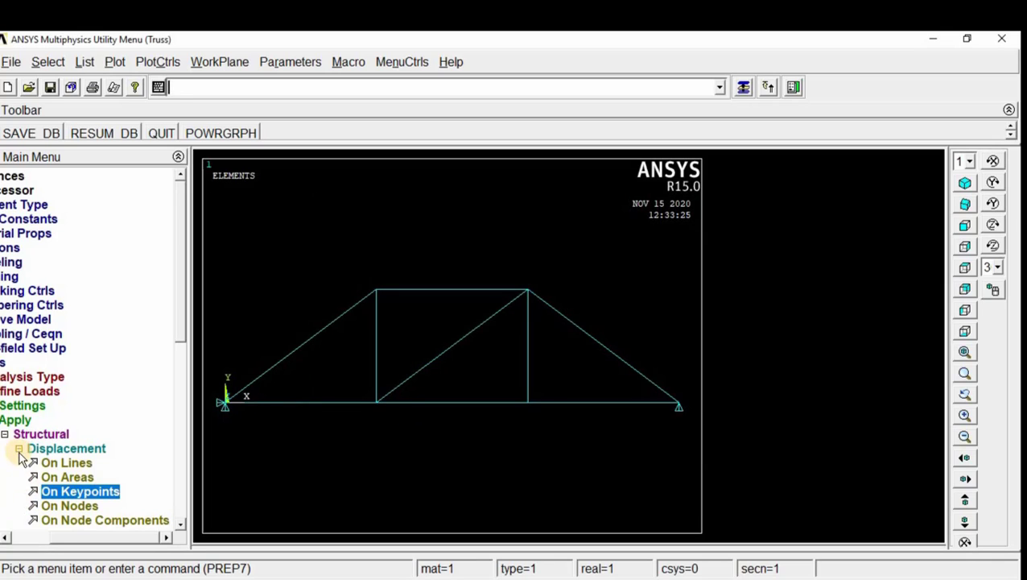
click(19, 449)
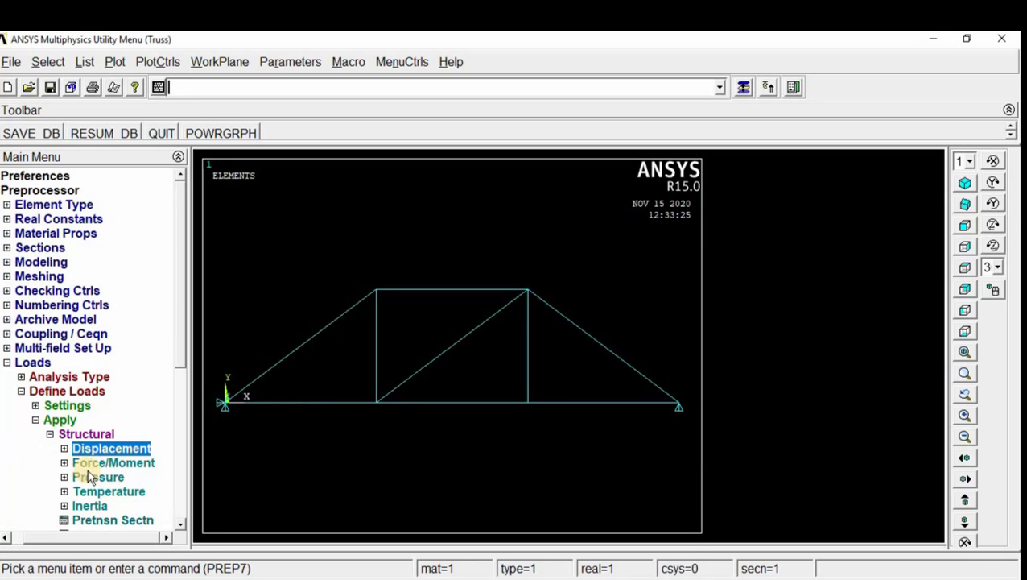
- Check the loads in the problem statement PDF and apply a constant FX force of 80e3 at the truss's upper-right keypoint
key(alt+Tab)
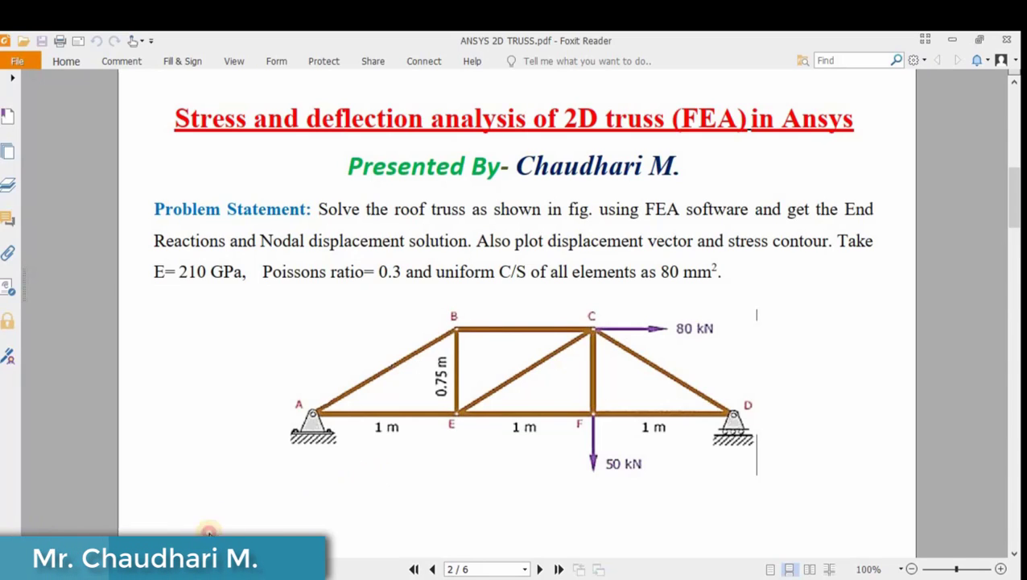
mouse_move(159, 565)
click(171, 525)
click(111, 461)
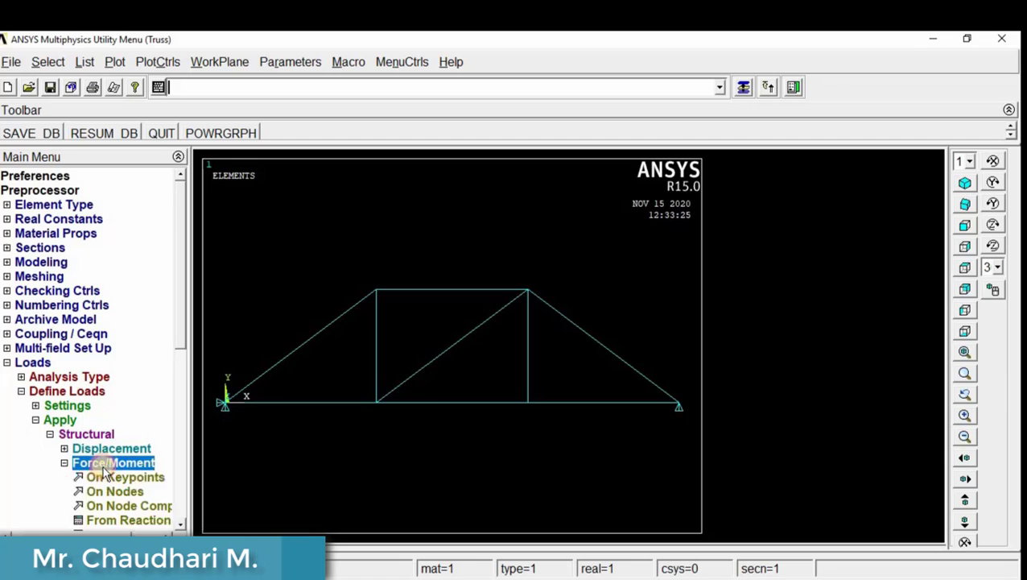
click(108, 477)
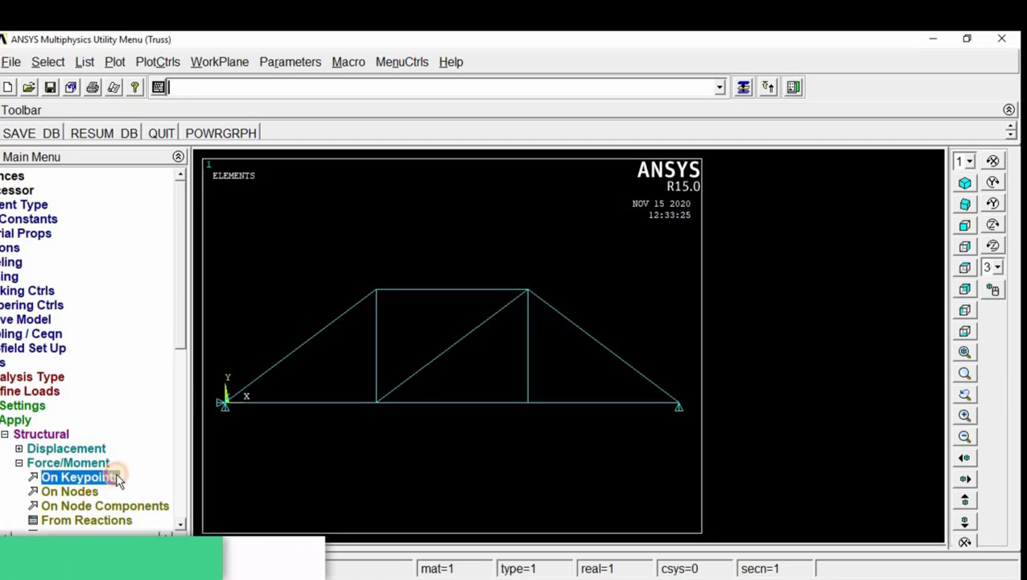
click(528, 290)
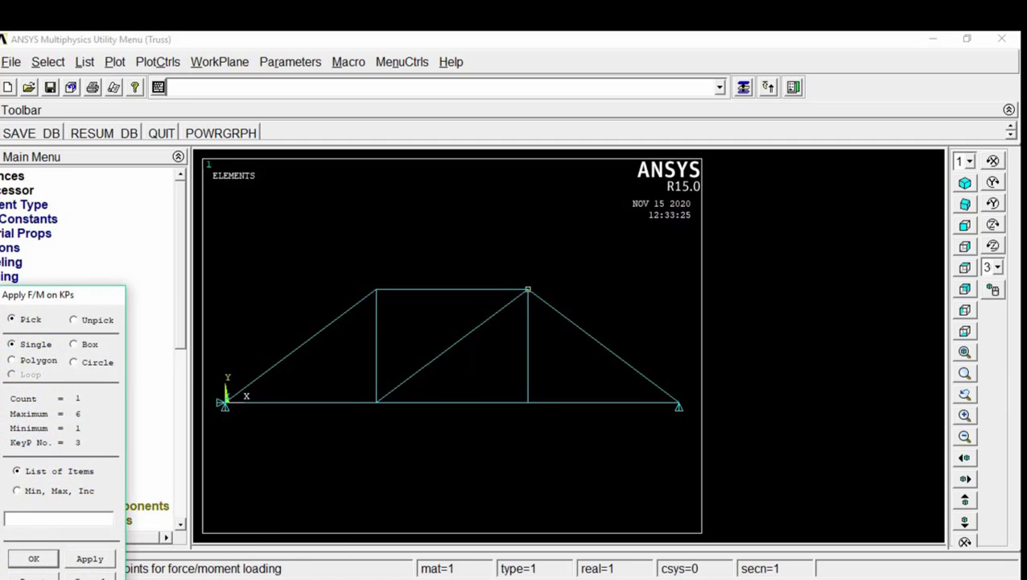
click(30, 558)
click(616, 282)
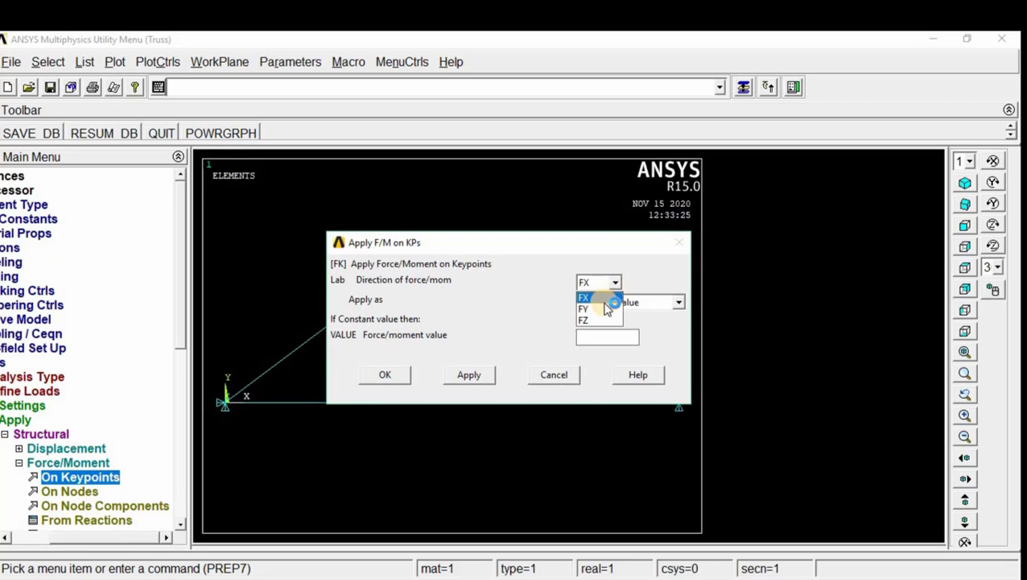
click(600, 291)
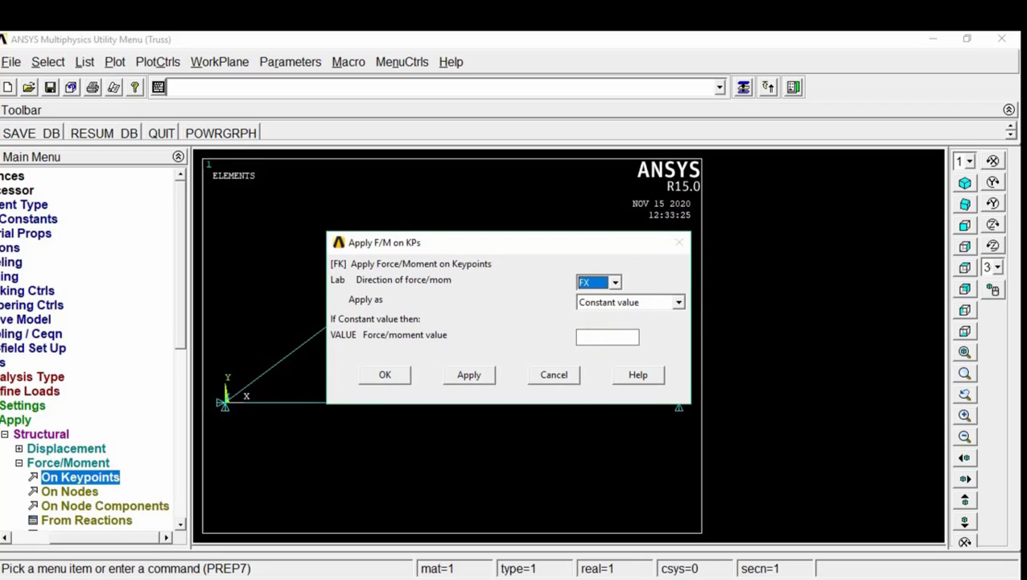
key(alt+Tab)
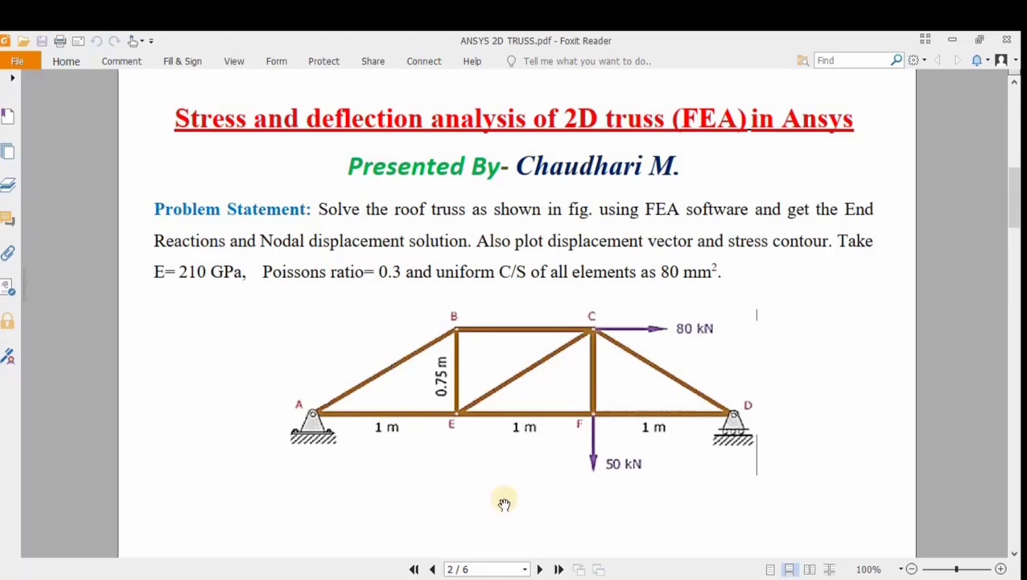
key(alt+Tab)
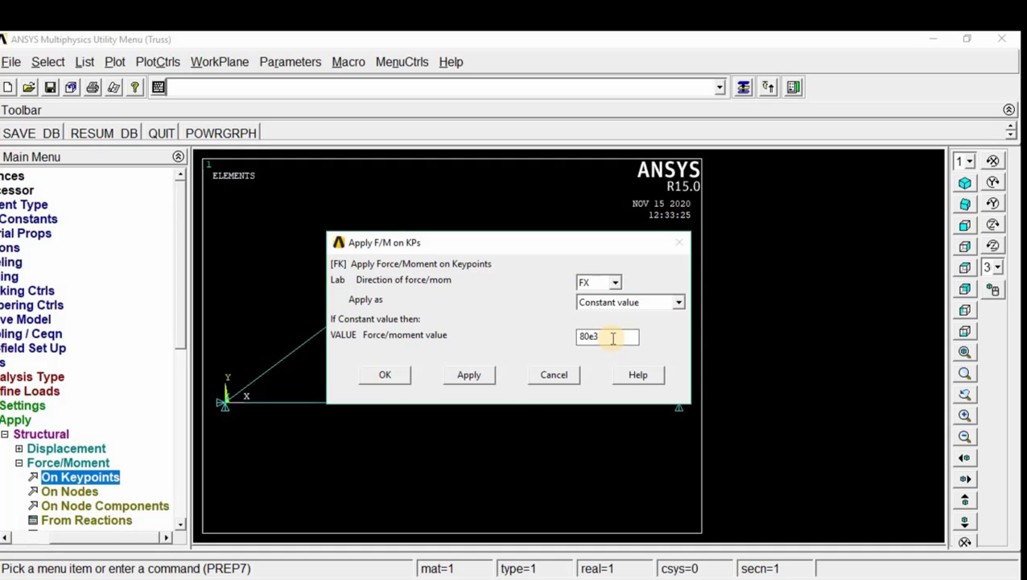
click(381, 375)
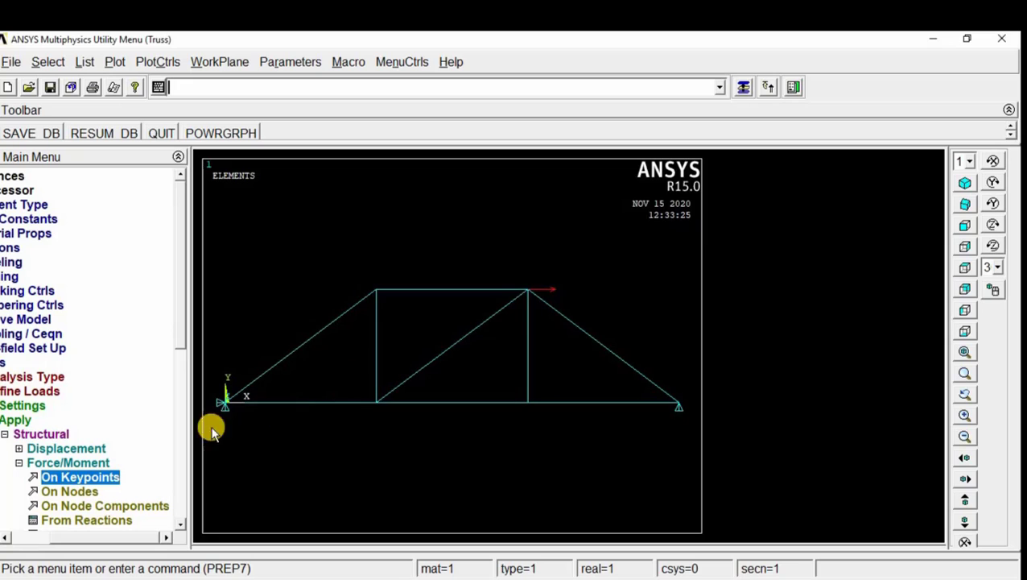
- Apply a constant FY force of -50e3 at the bottom-chord keypoint below the upper-right joint, checking it against the problem statement PDF
click(78, 479)
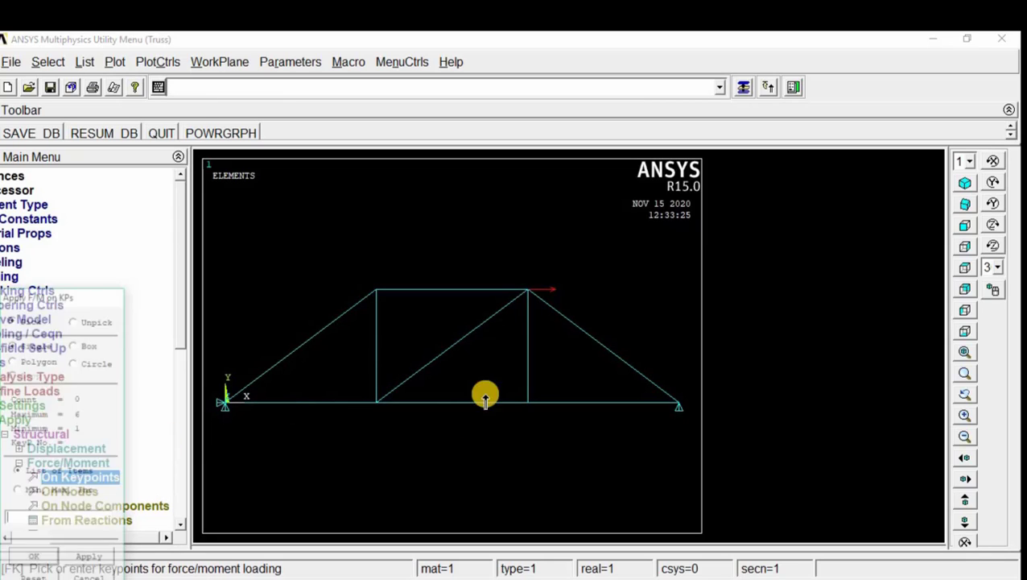
click(529, 401)
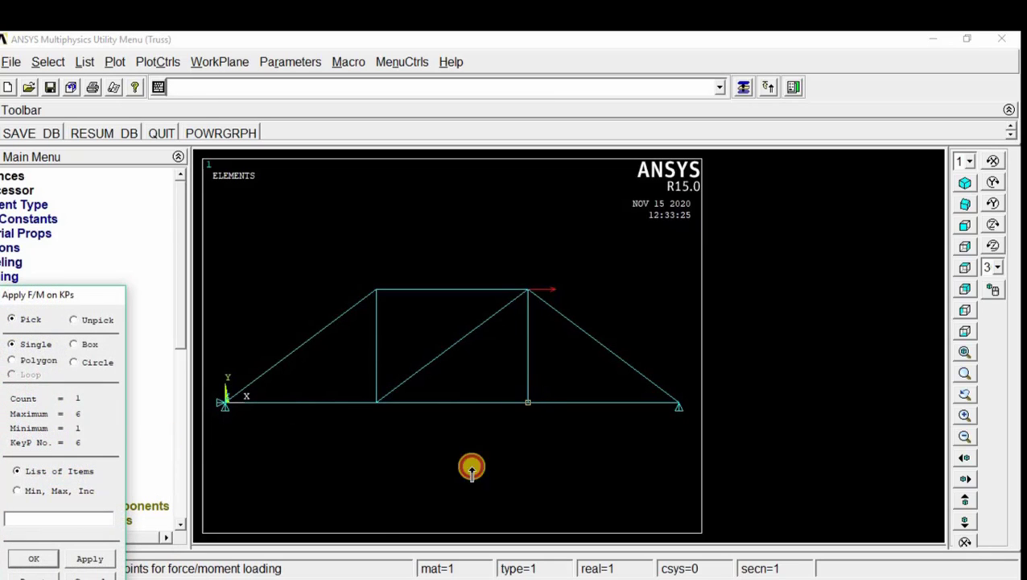
click(45, 558)
click(609, 282)
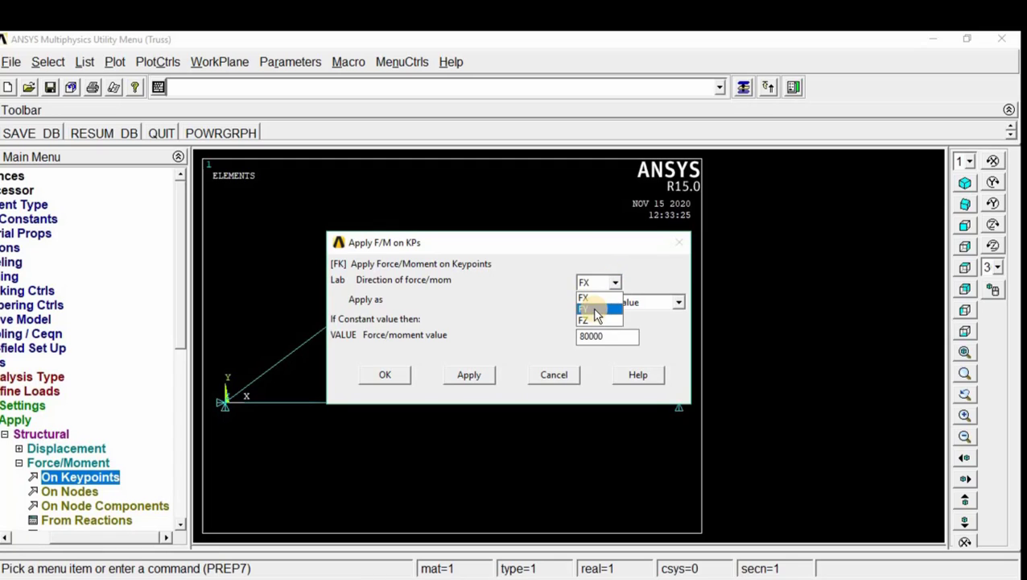
click(597, 311)
drag(619, 335, 571, 334)
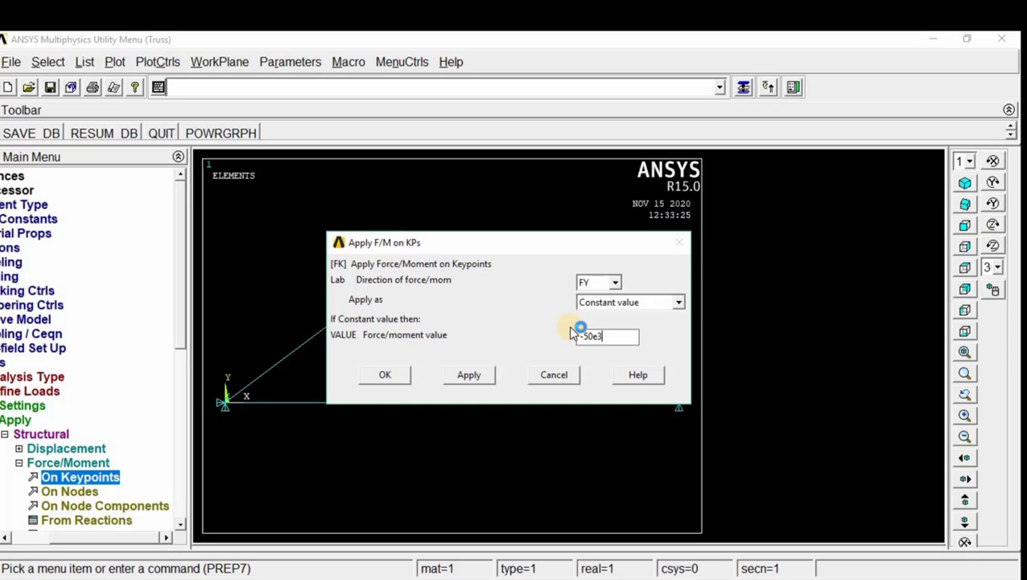
click(209, 577)
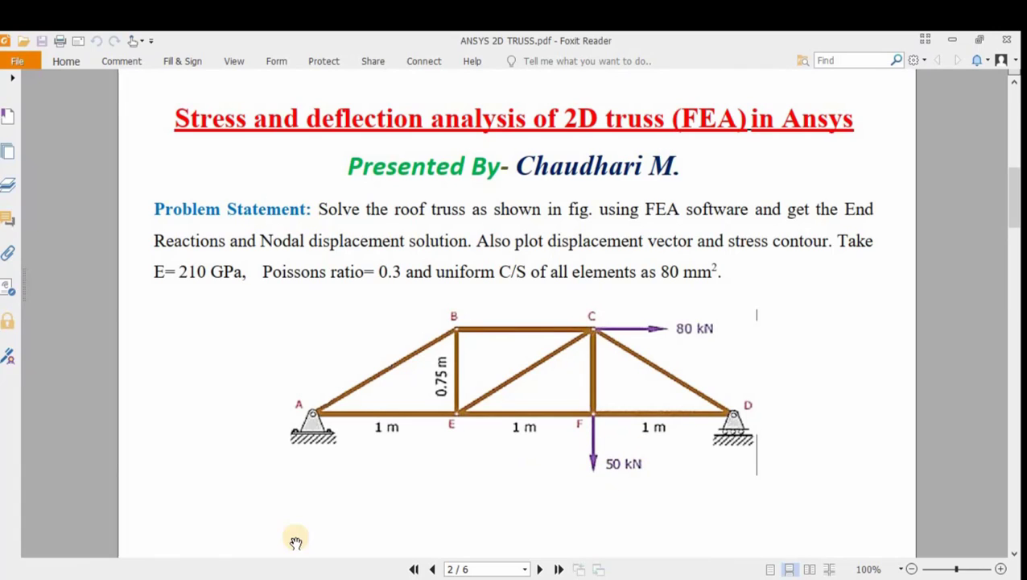
click(198, 577)
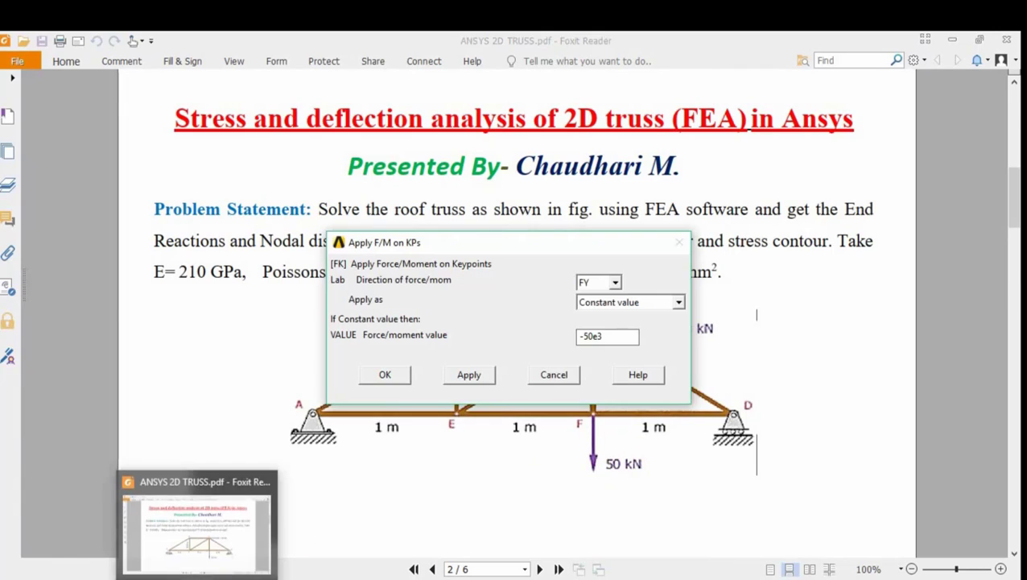
click(394, 375)
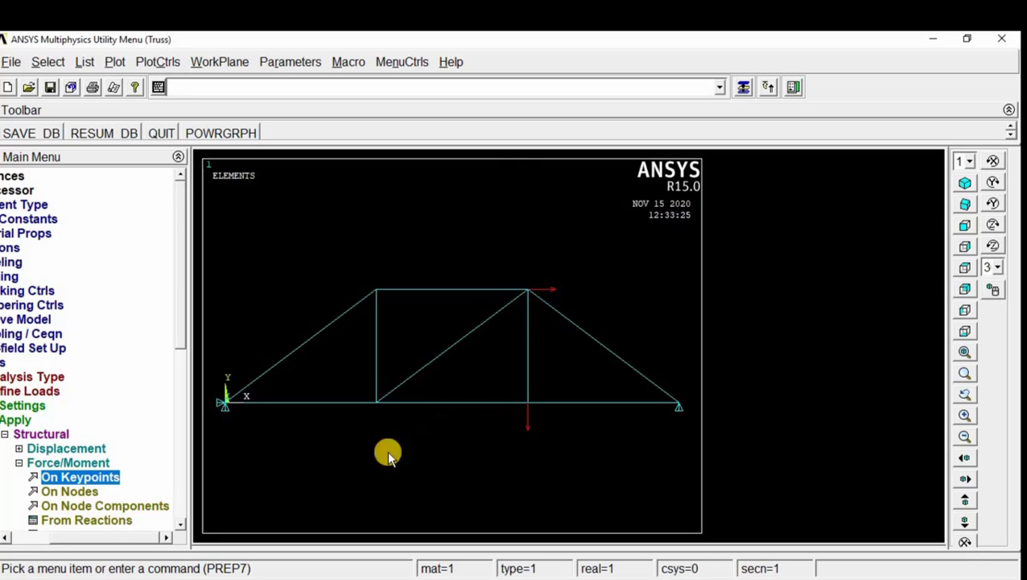
- Solve the current load step and close the solution note and status window
click(19, 464)
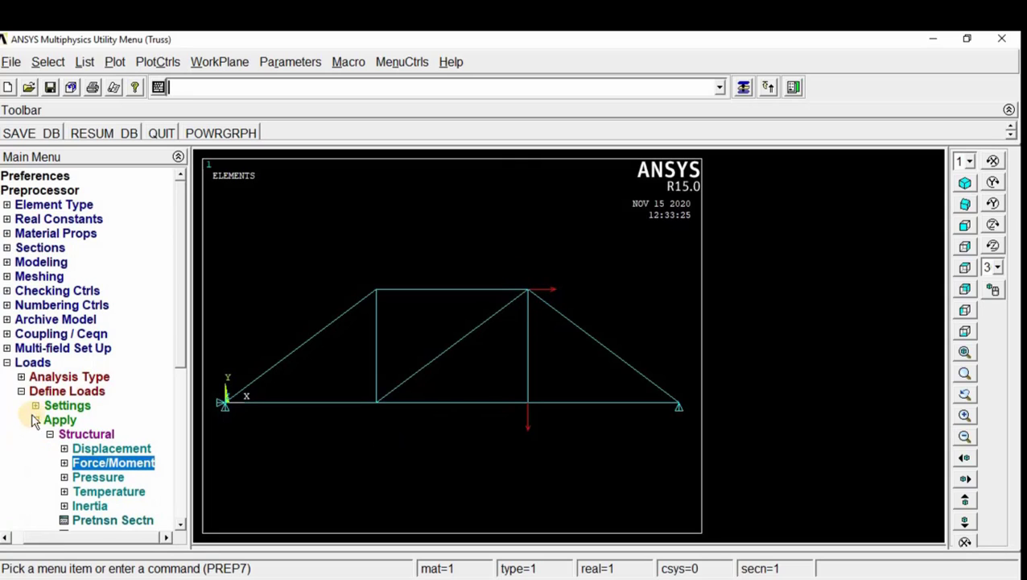
click(17, 363)
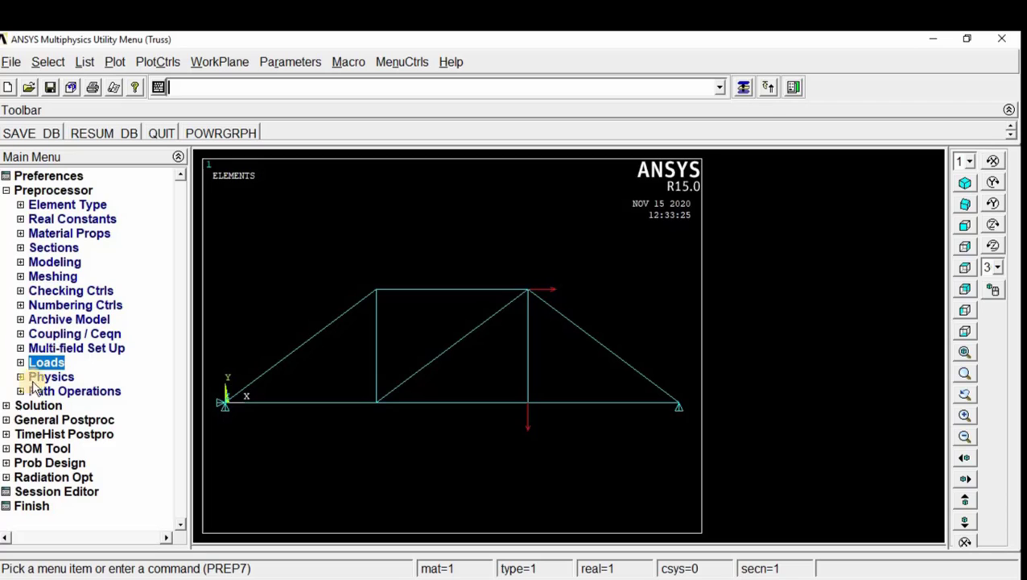
click(19, 404)
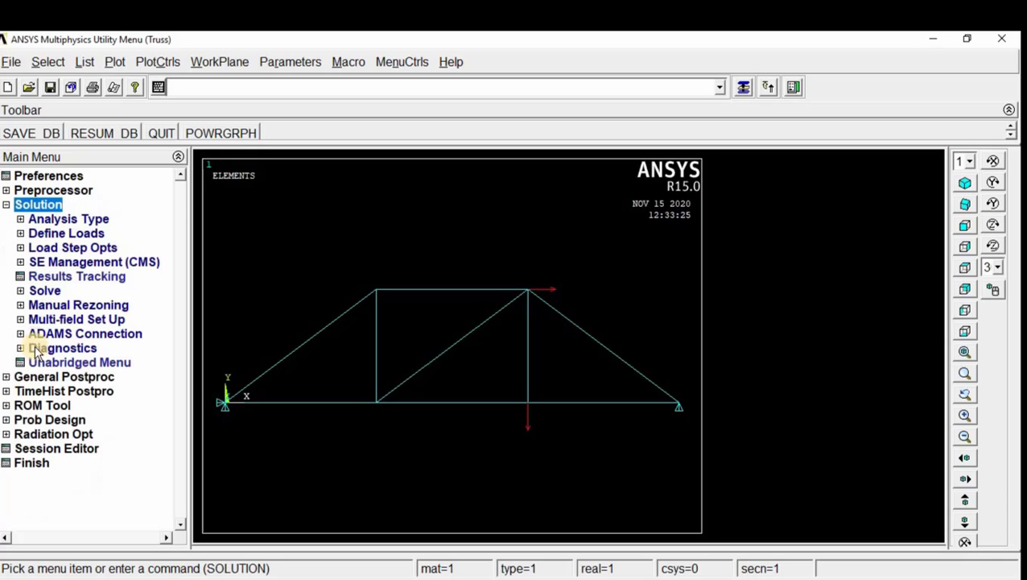
click(41, 290)
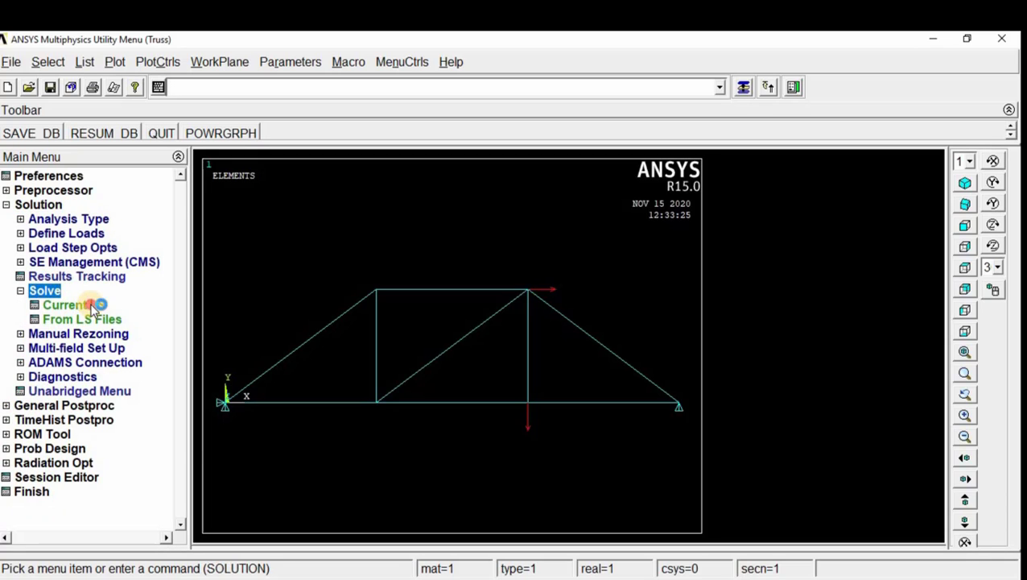
click(93, 307)
click(511, 383)
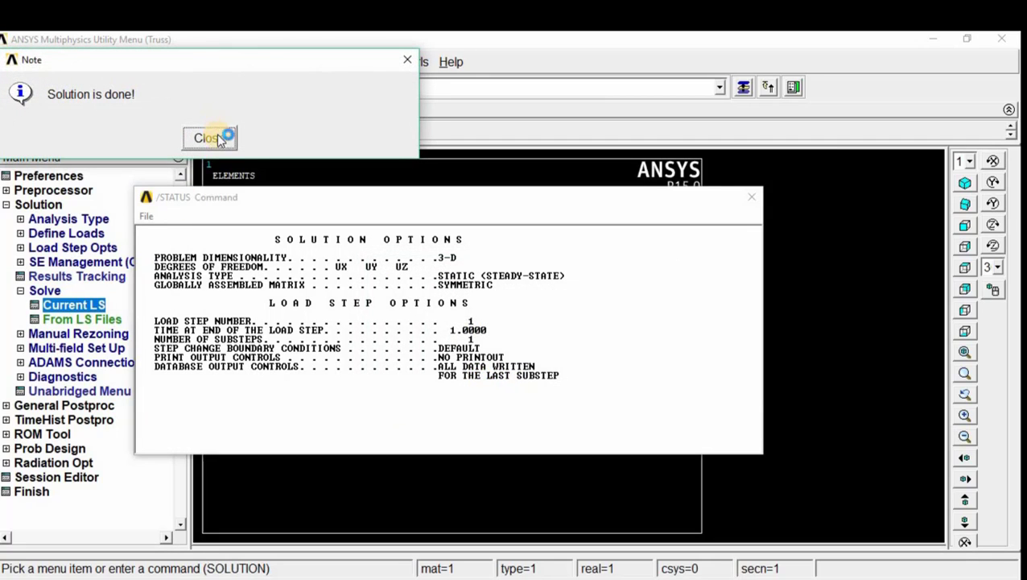
click(217, 138)
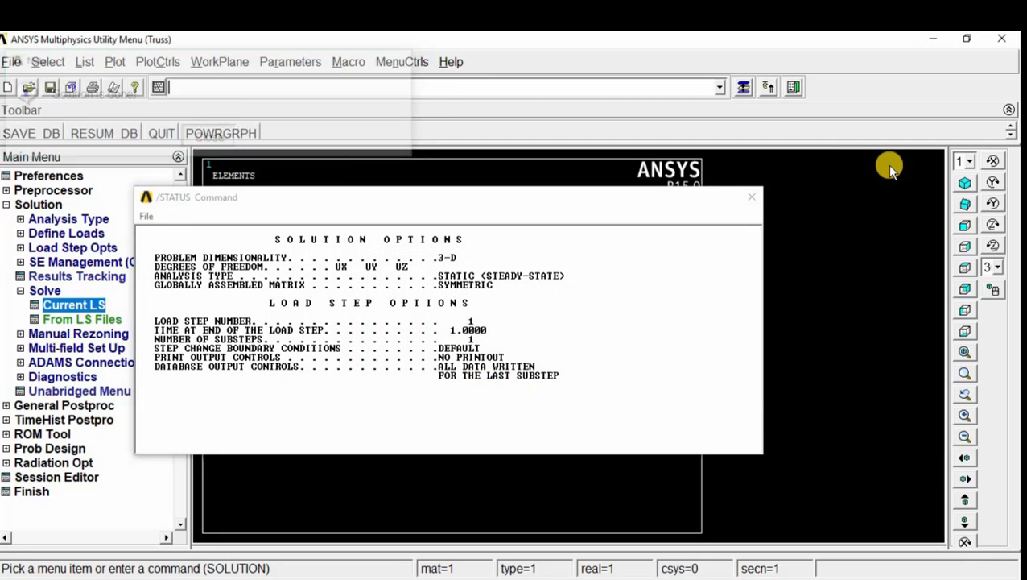
click(752, 197)
- Plot the truss's deformed shape together with the undeformed shape in the General Postprocessor
click(44, 291)
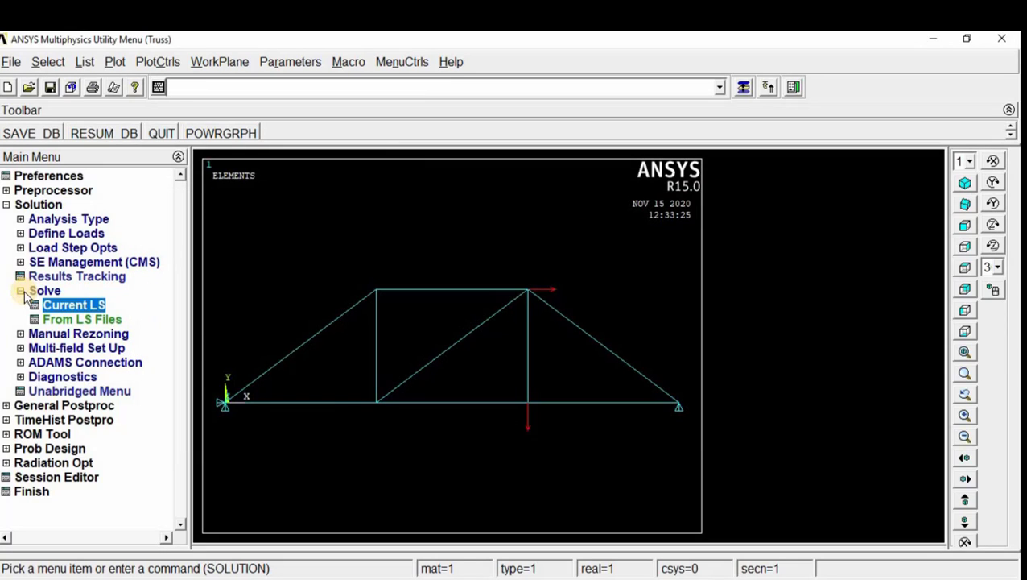
click(7, 205)
click(60, 218)
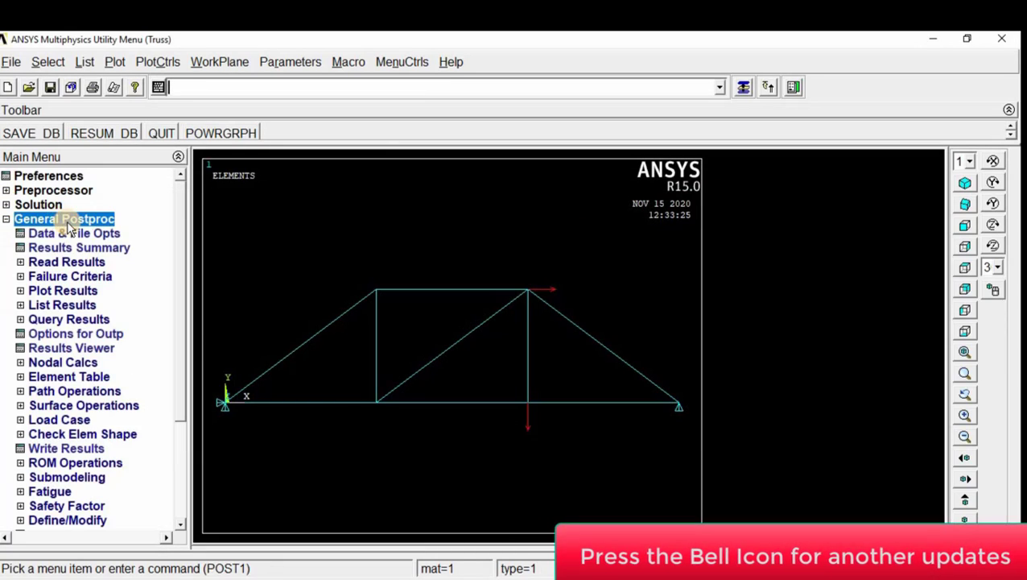
click(63, 290)
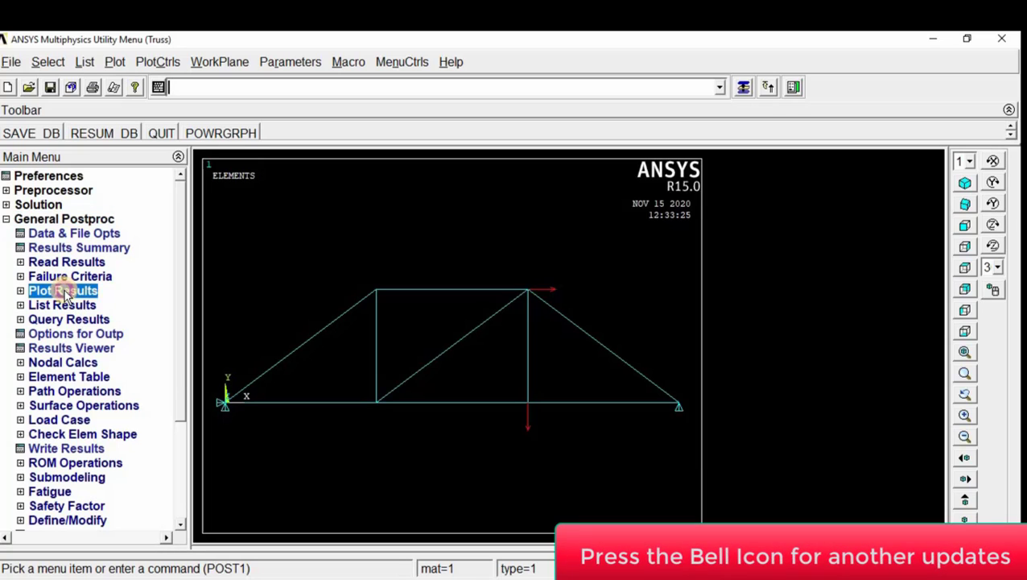
click(90, 305)
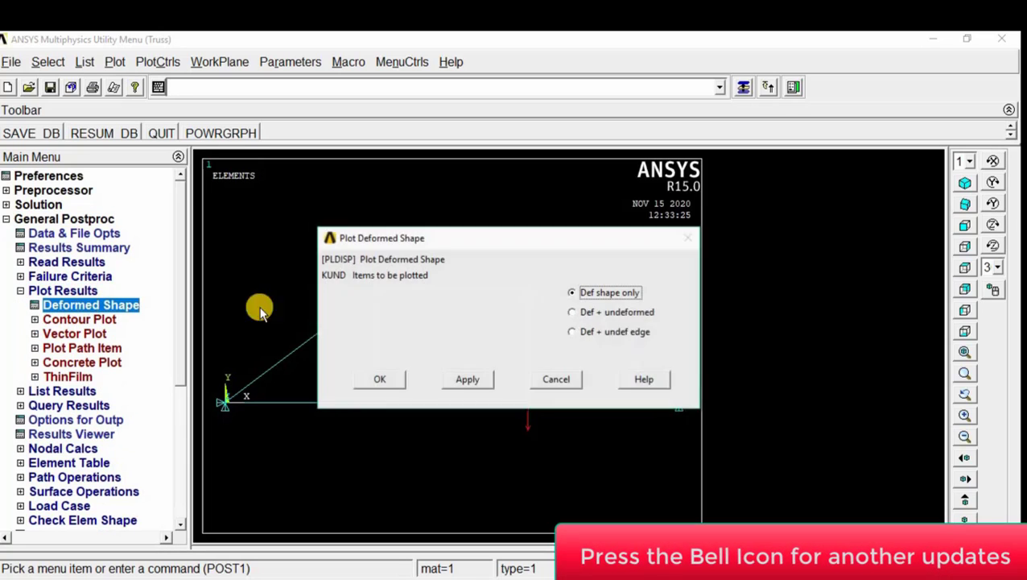
click(612, 312)
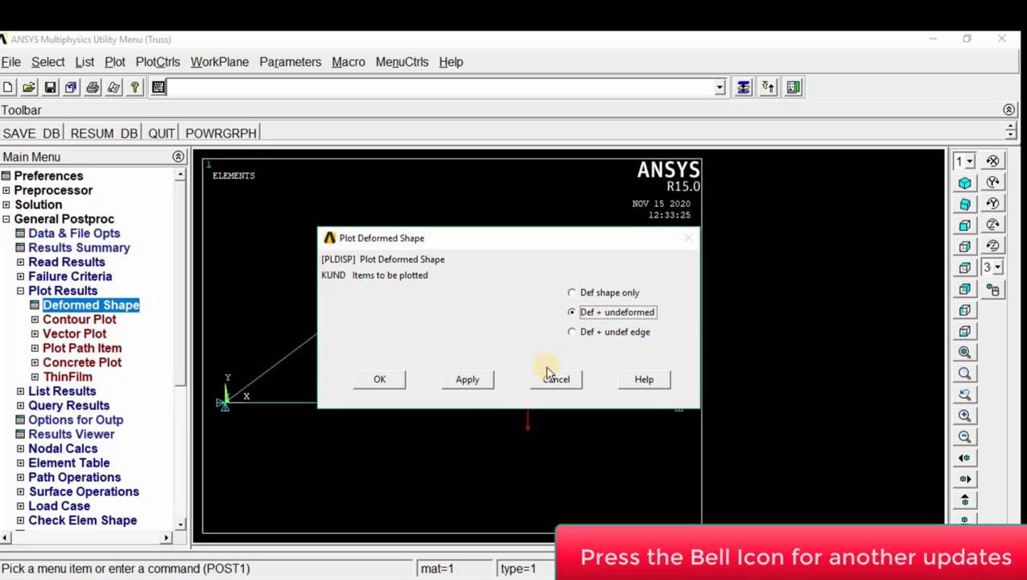
click(388, 381)
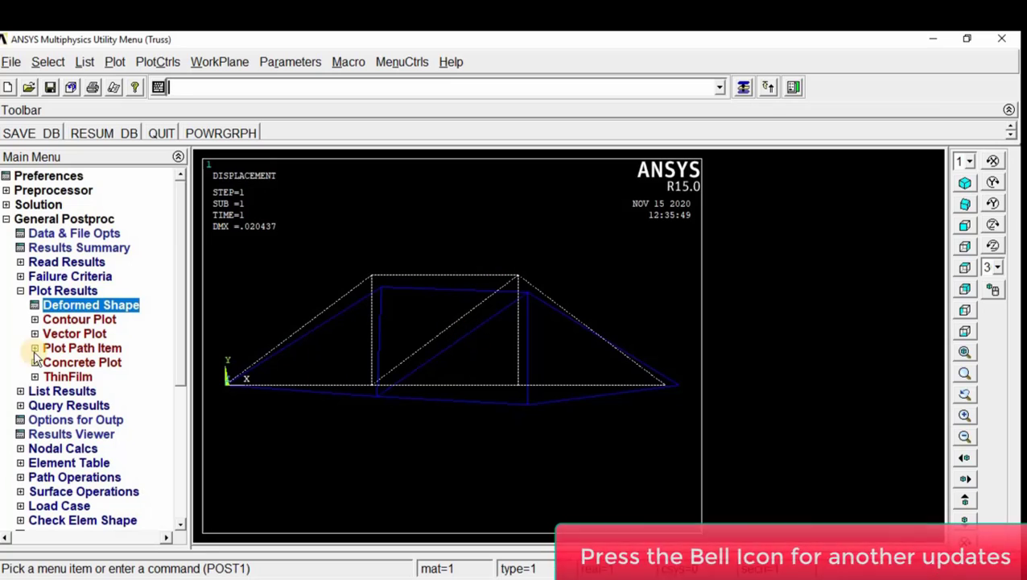
- Plot the nodal solution contour of the displacement vector sum with the deformed shape only
click(72, 322)
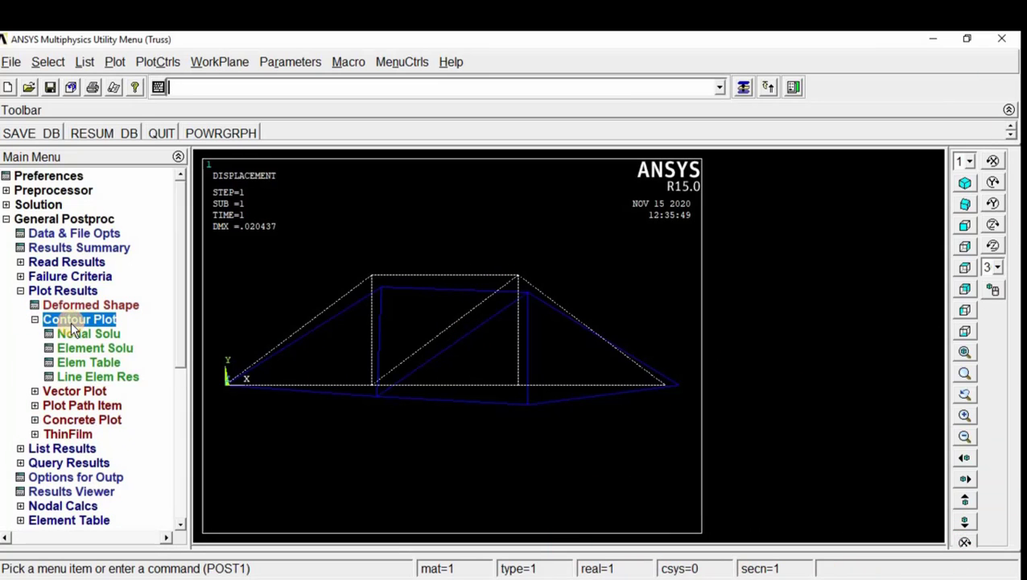
click(87, 333)
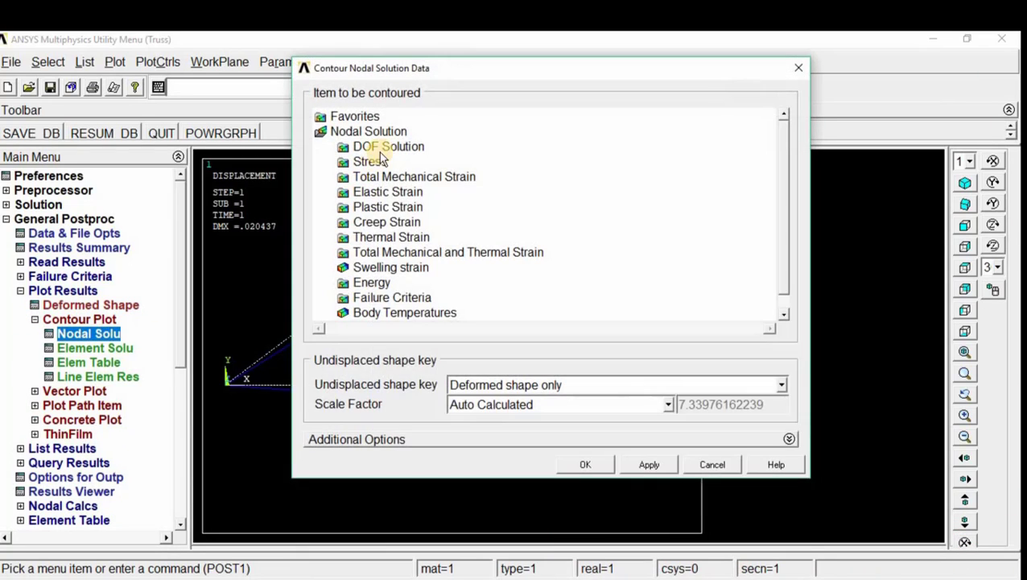
double_click(383, 148)
click(419, 209)
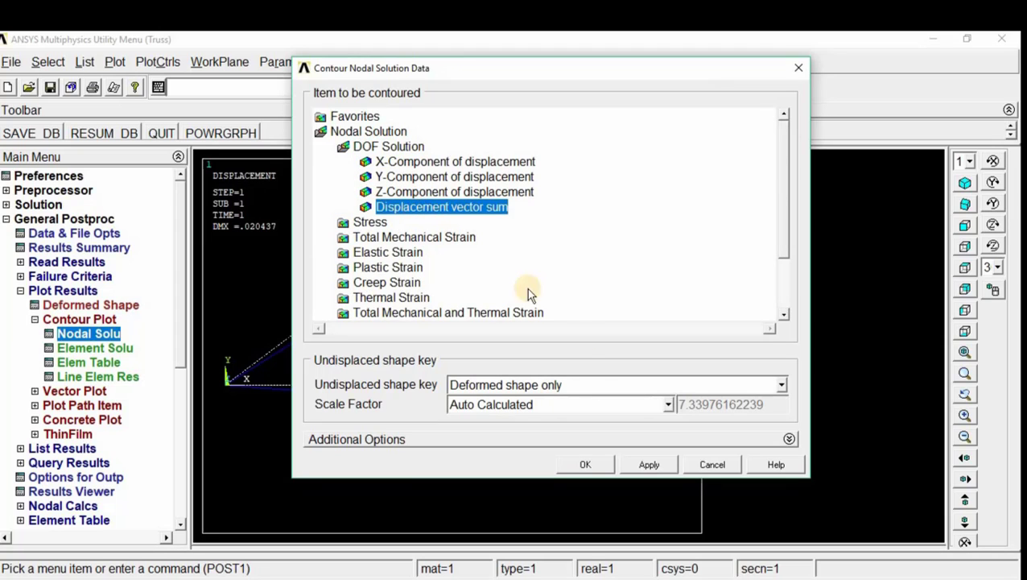
click(586, 465)
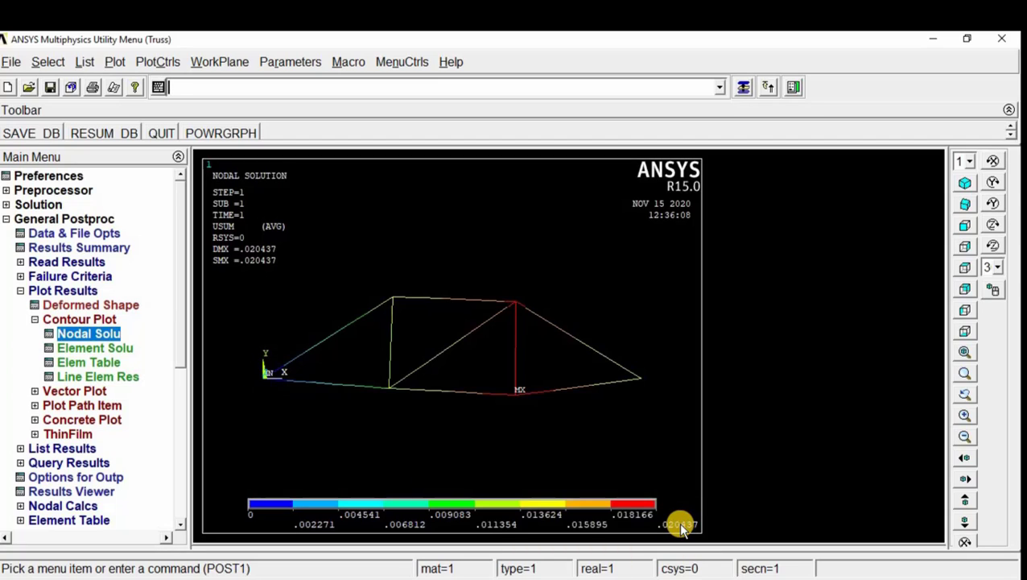
- Plot the element solution contour of the von Mises stress with the deformed shape only
click(85, 348)
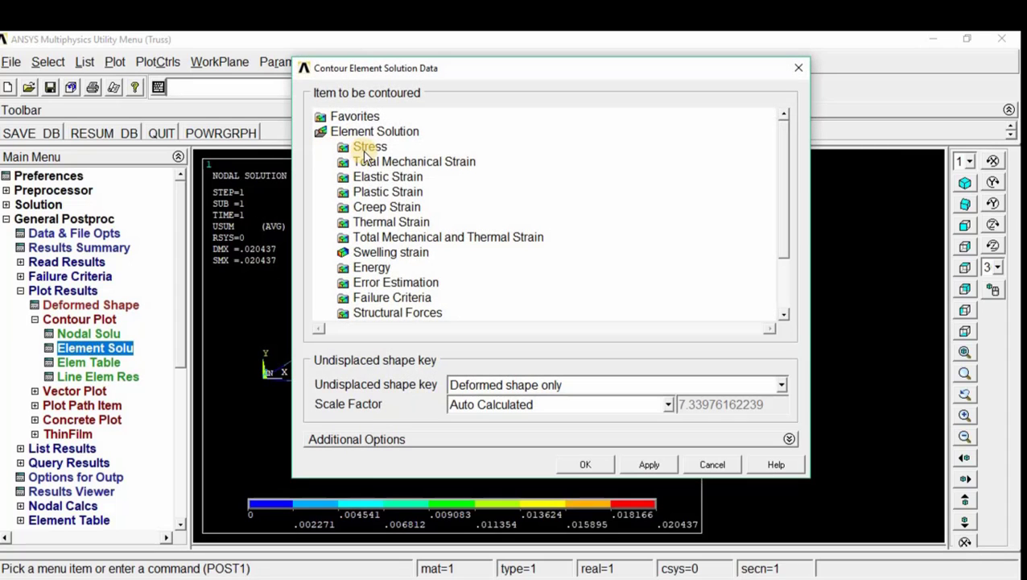
click(371, 148)
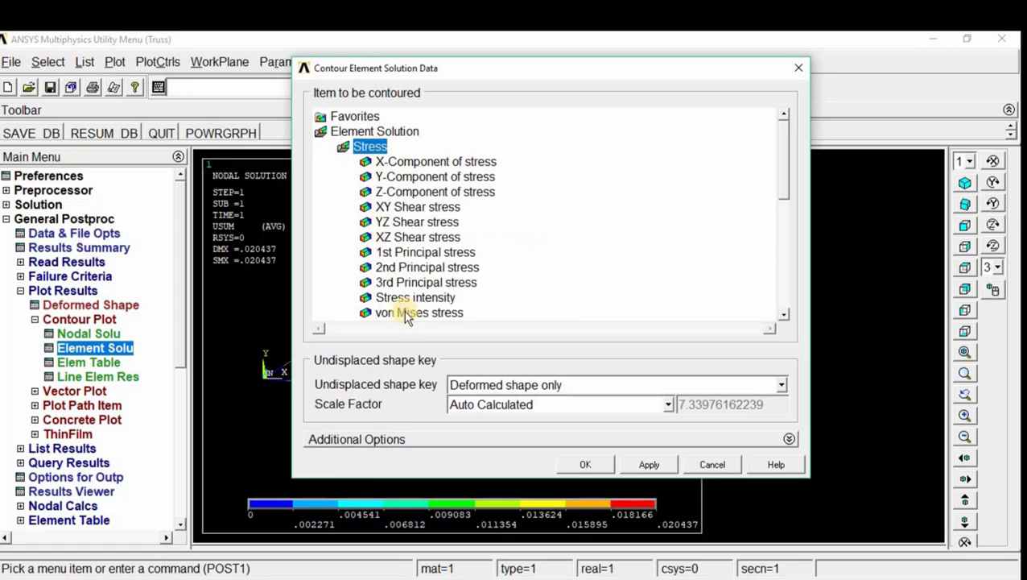
click(416, 314)
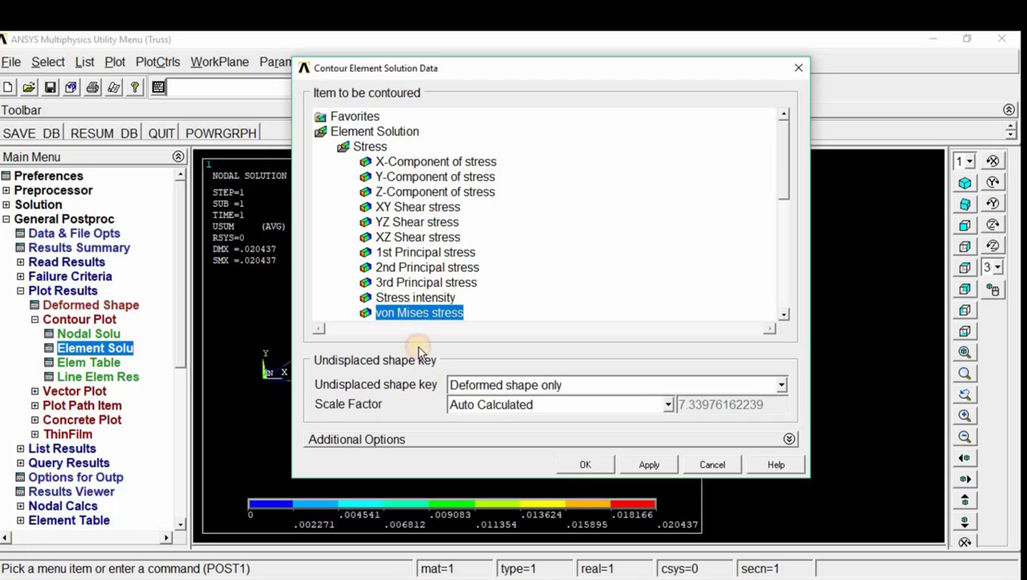
click(576, 467)
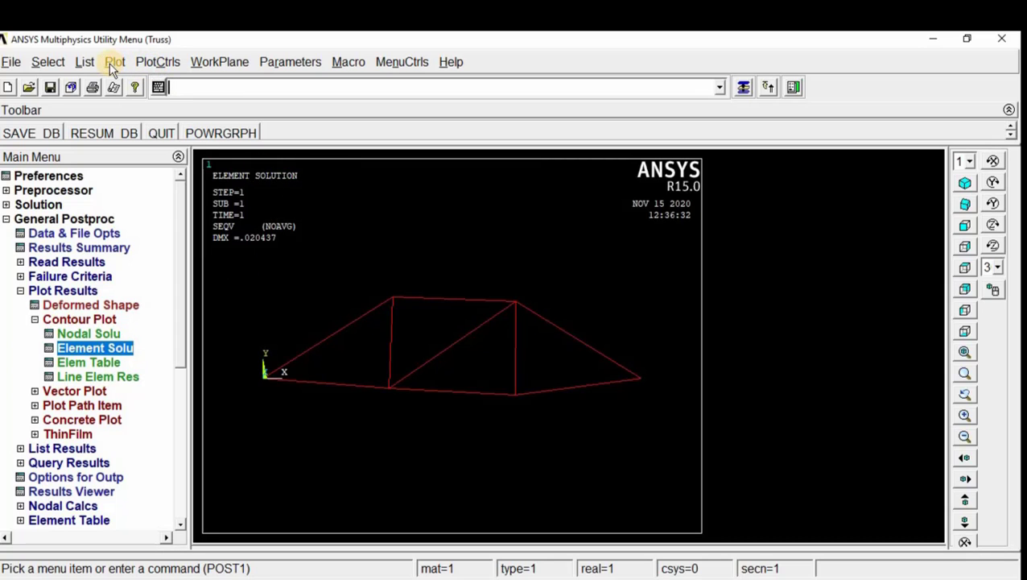
- Turn on the display of element shapes based on real constant descriptions and replot the stress contour
click(157, 62)
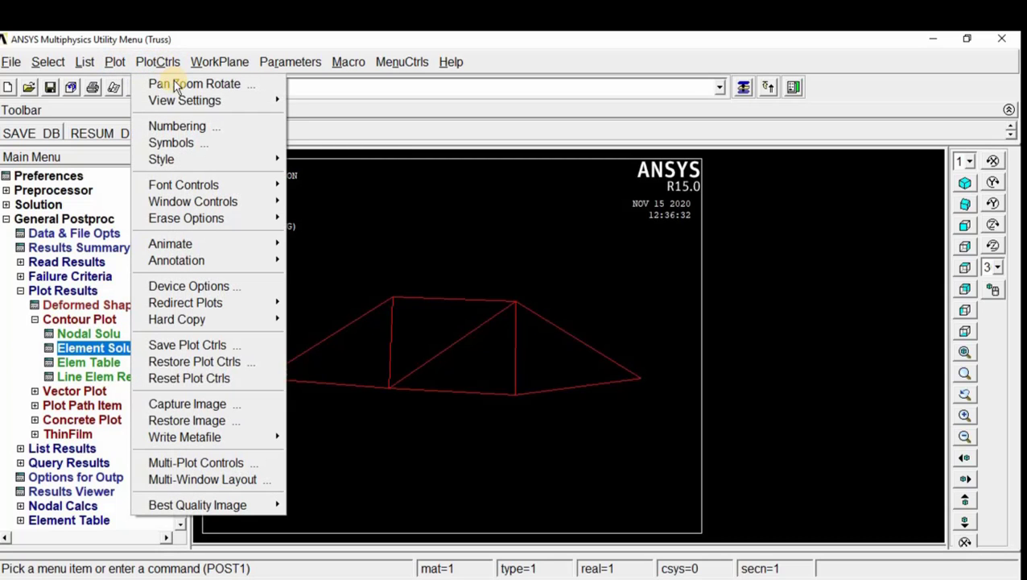
click(188, 160)
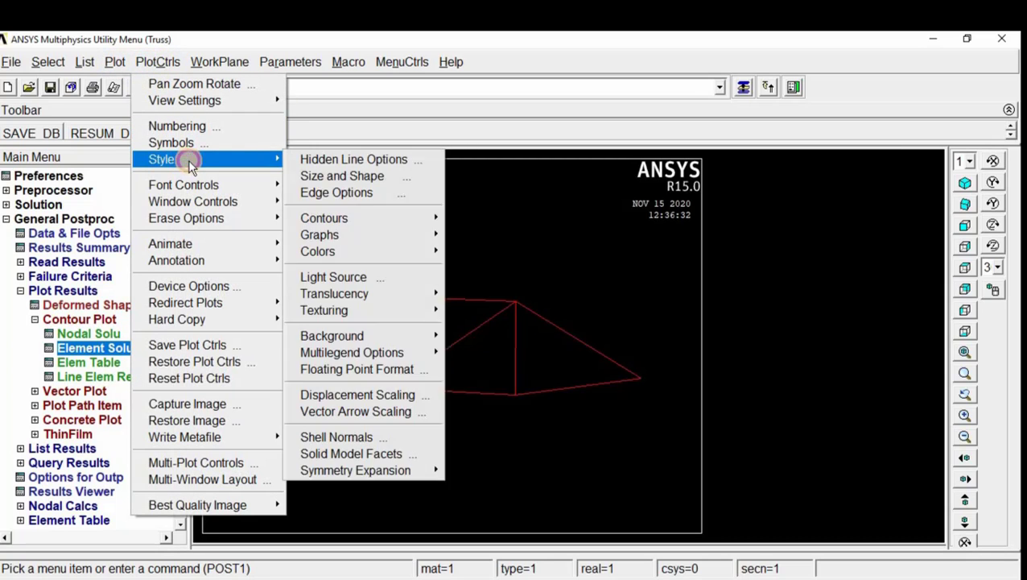
click(363, 175)
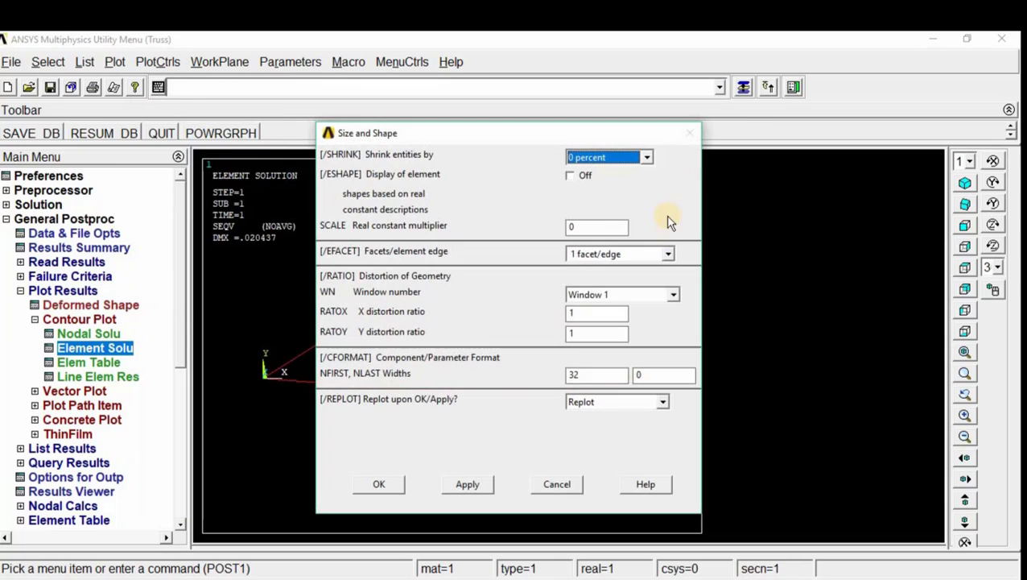
click(571, 176)
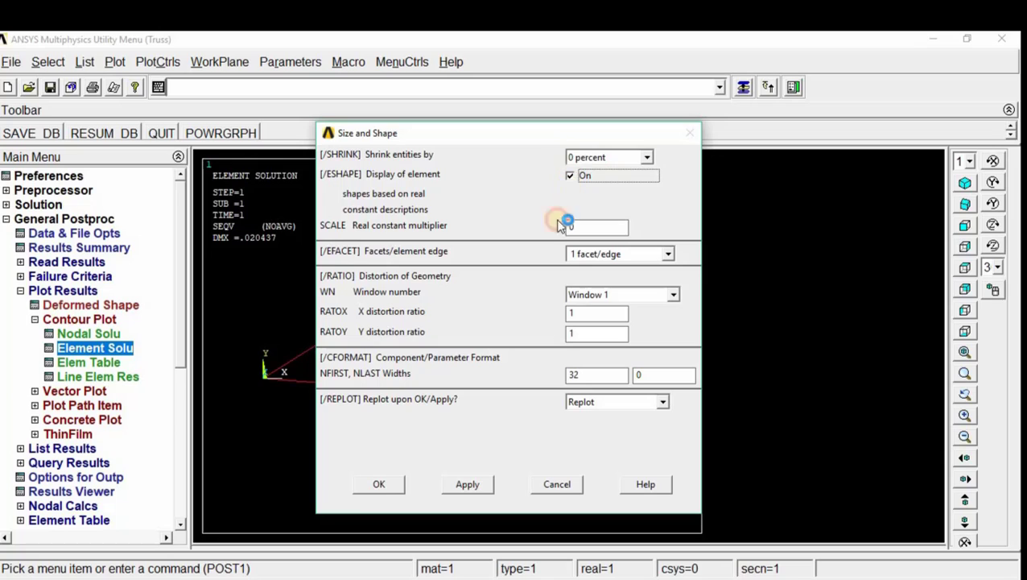
click(382, 485)
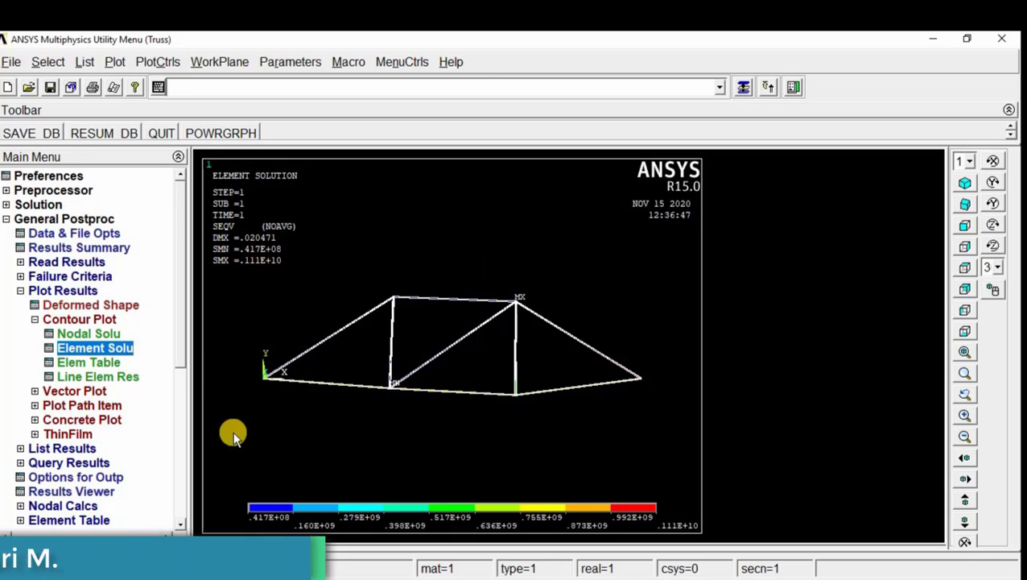
click(964, 184)
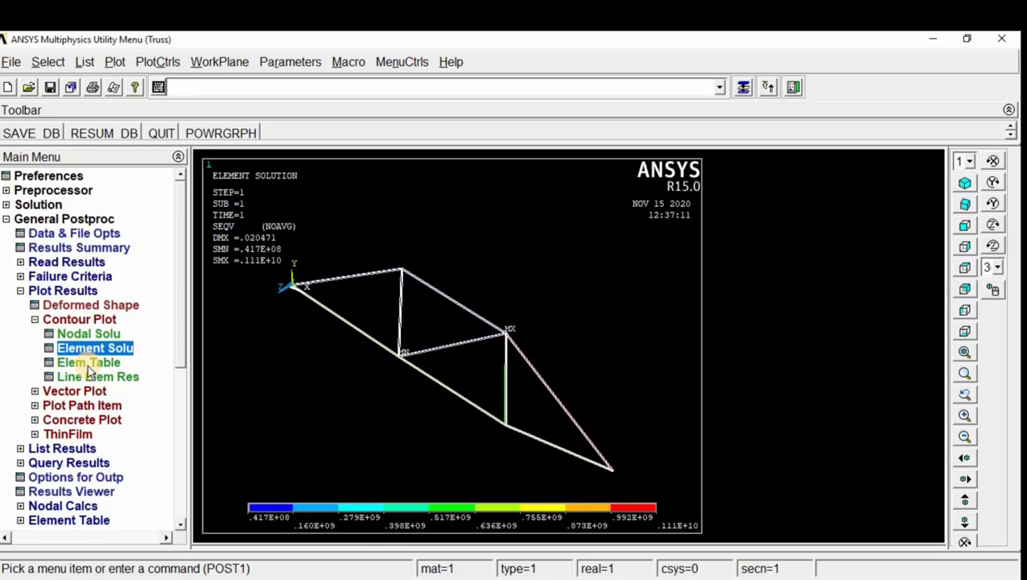
- List the nodal DOF solution and examine the displacement components and vector sum for each node
scroll(184, 350, down, 2)
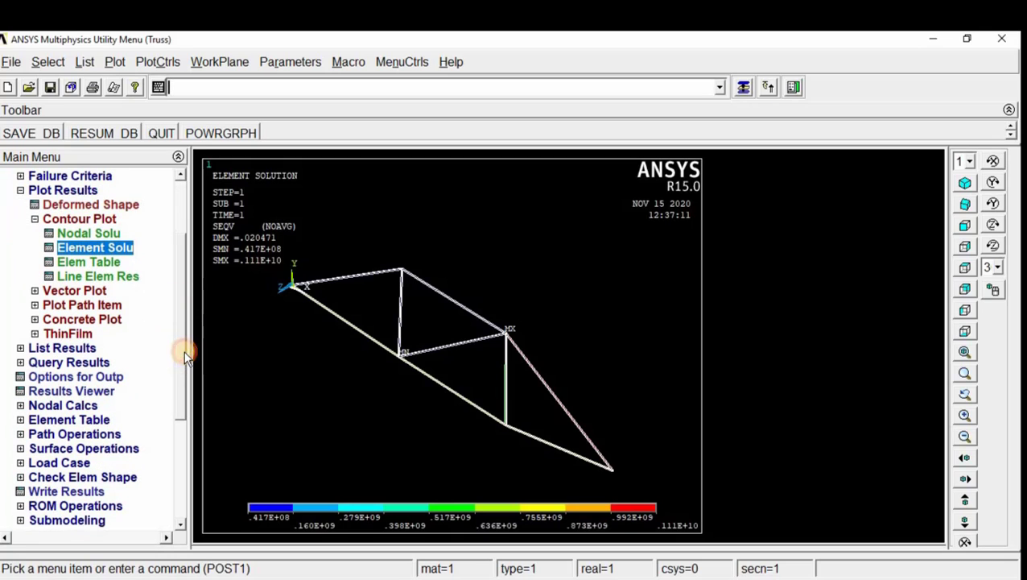
click(64, 349)
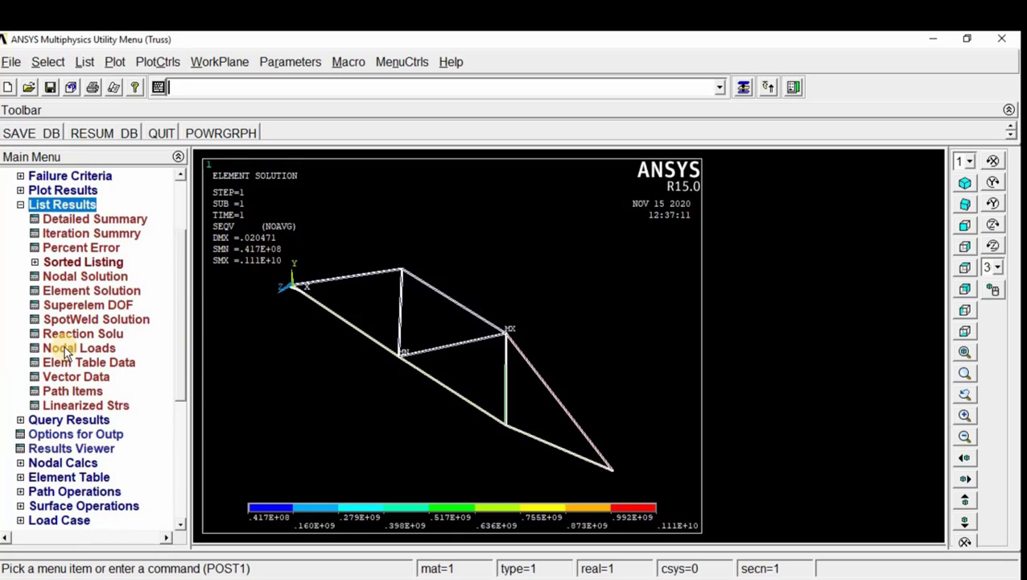
click(105, 279)
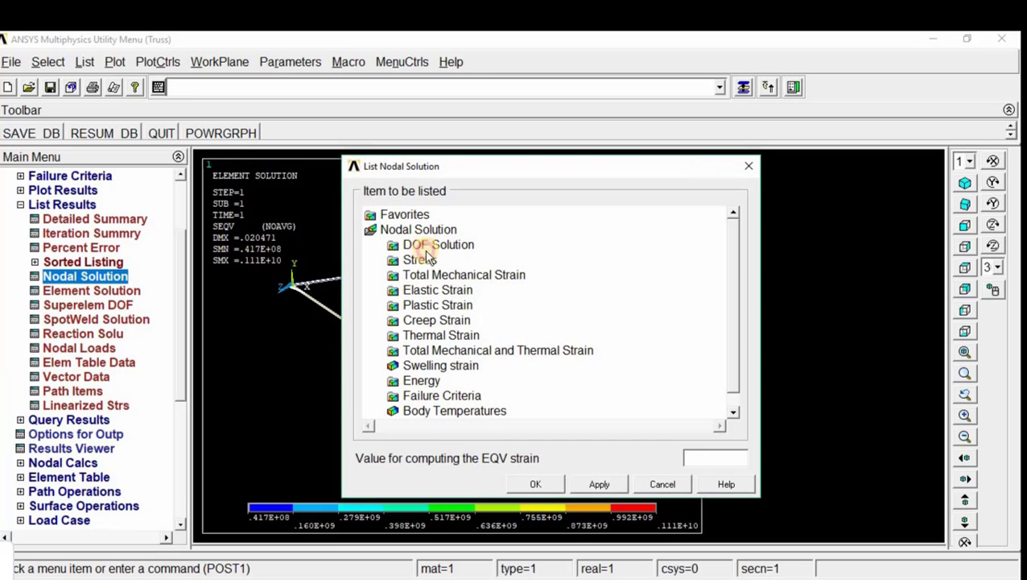
click(418, 245)
click(527, 483)
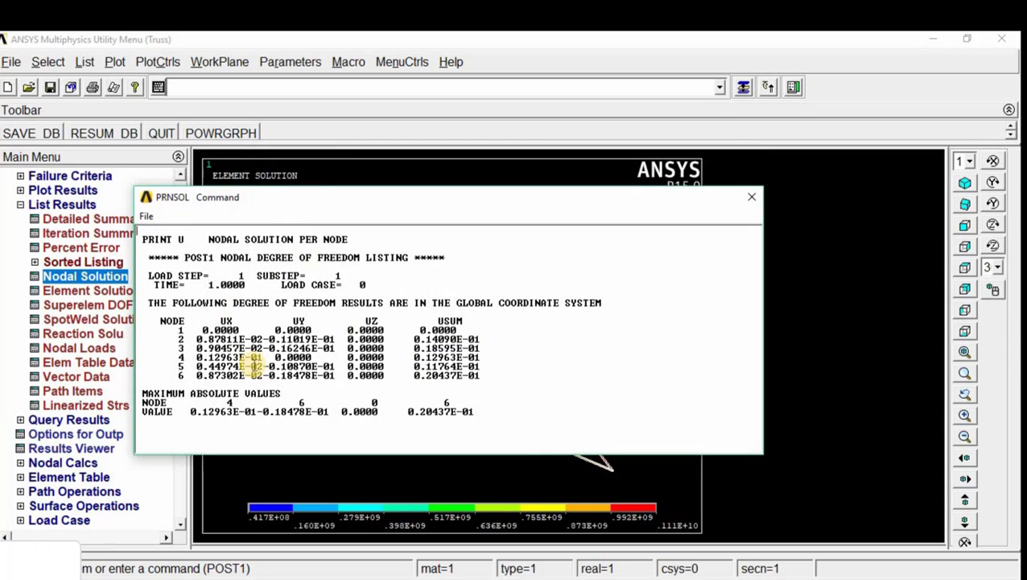
drag(142, 239, 532, 422)
click(195, 360)
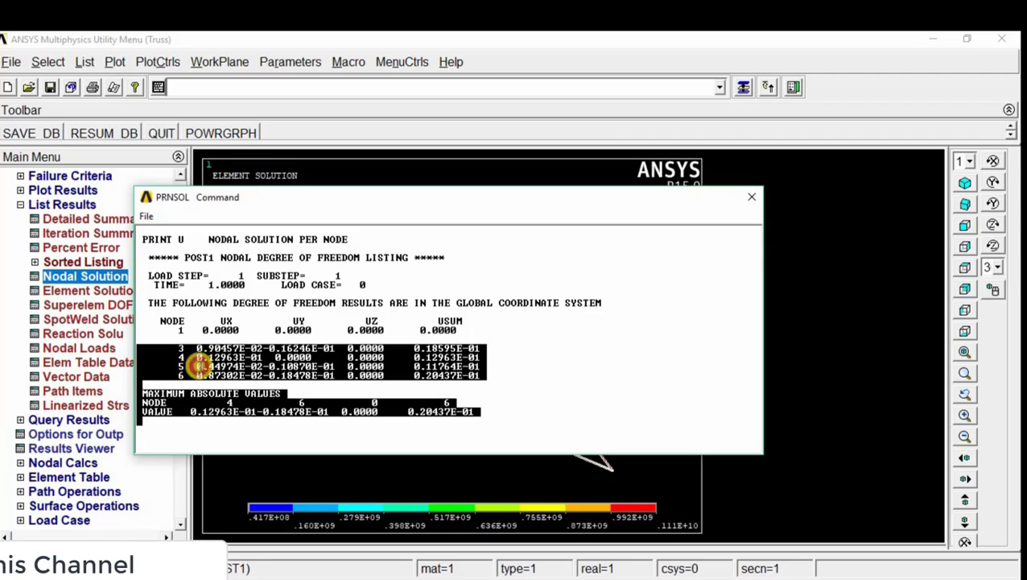
drag(173, 330, 190, 368)
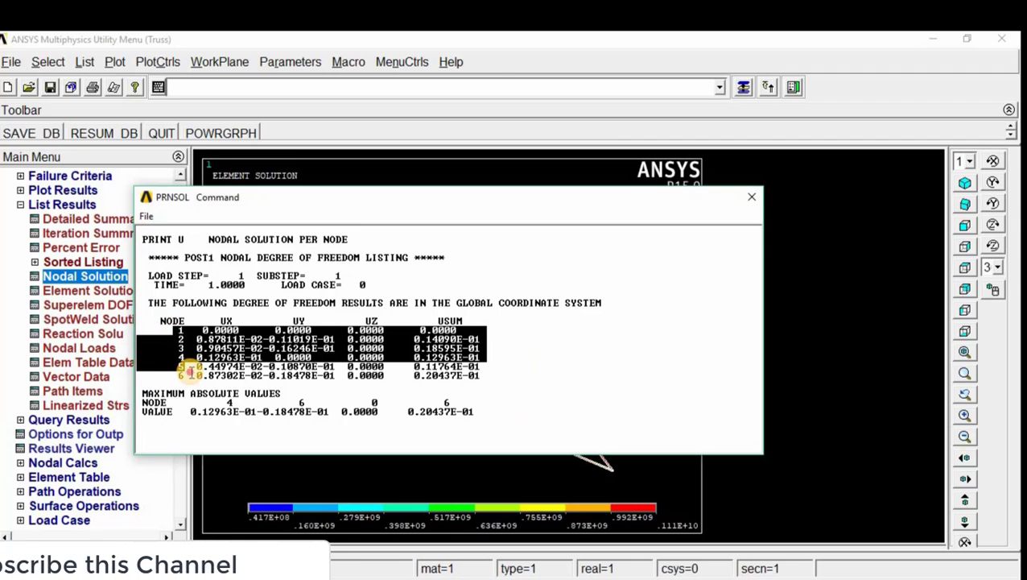
click(199, 372)
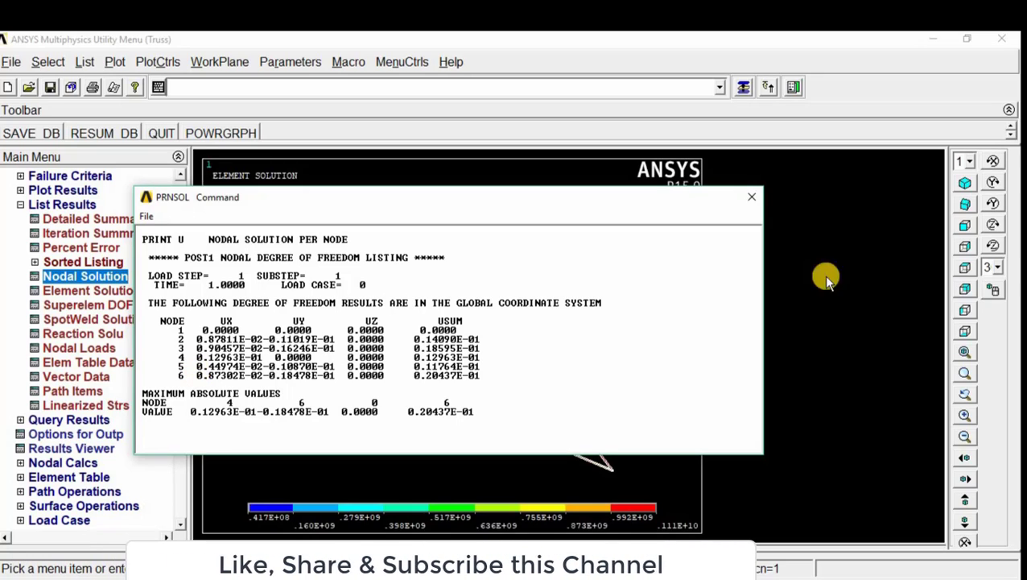
- List the element solution for the von Mises stress
click(121, 291)
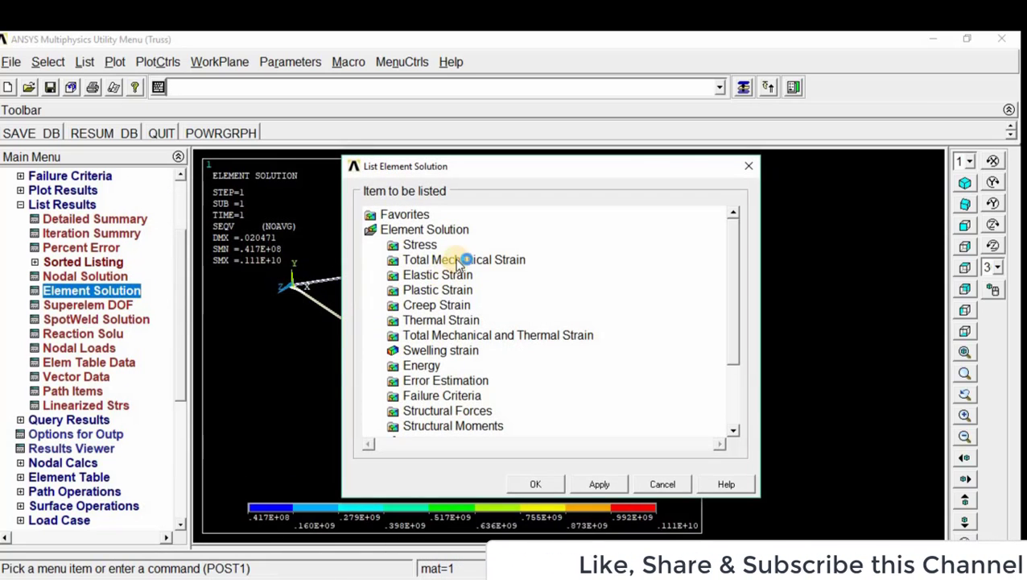
click(419, 244)
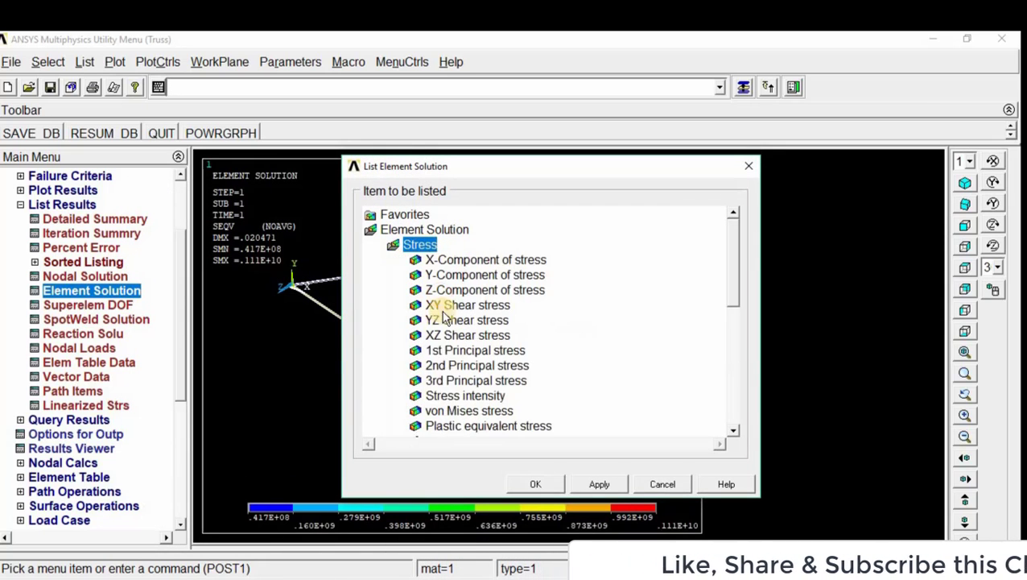
click(467, 411)
click(537, 483)
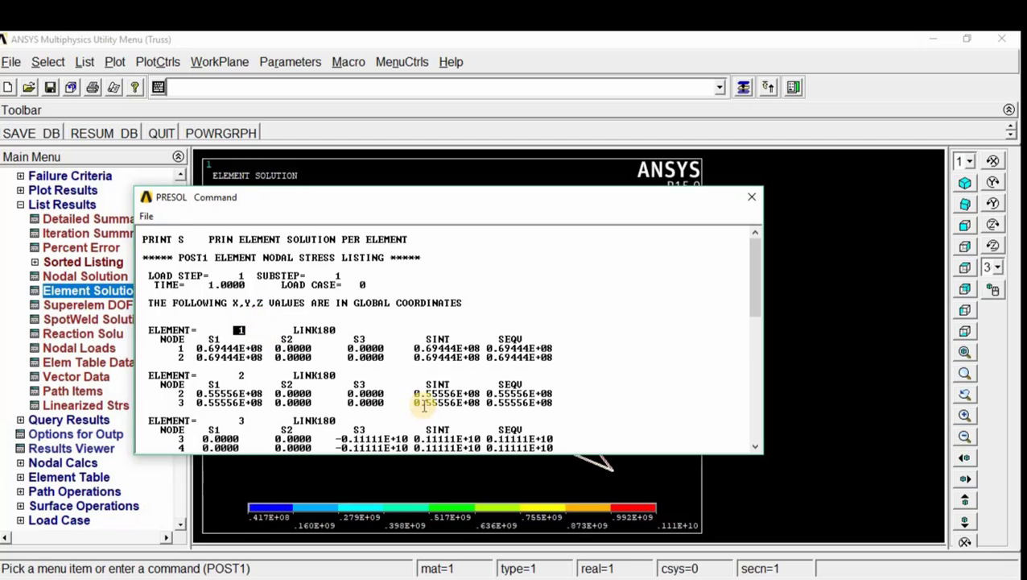
- Examine the stresses of each LINK180 element in the listing, compare them with the truss plot, and close the listing
scroll(419, 402, down, 4)
scroll(336, 374, down, 6)
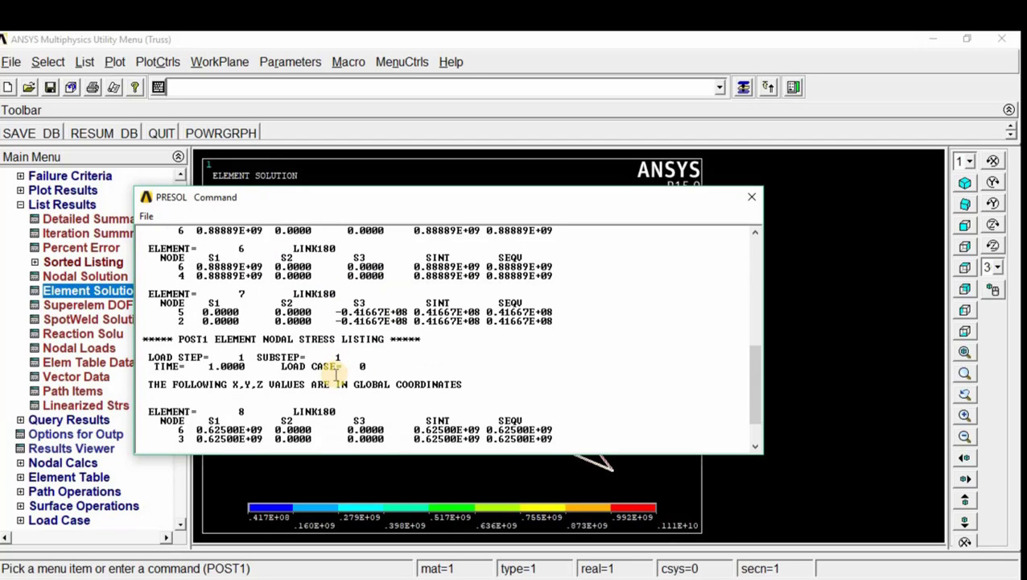
scroll(335, 374, up, 4)
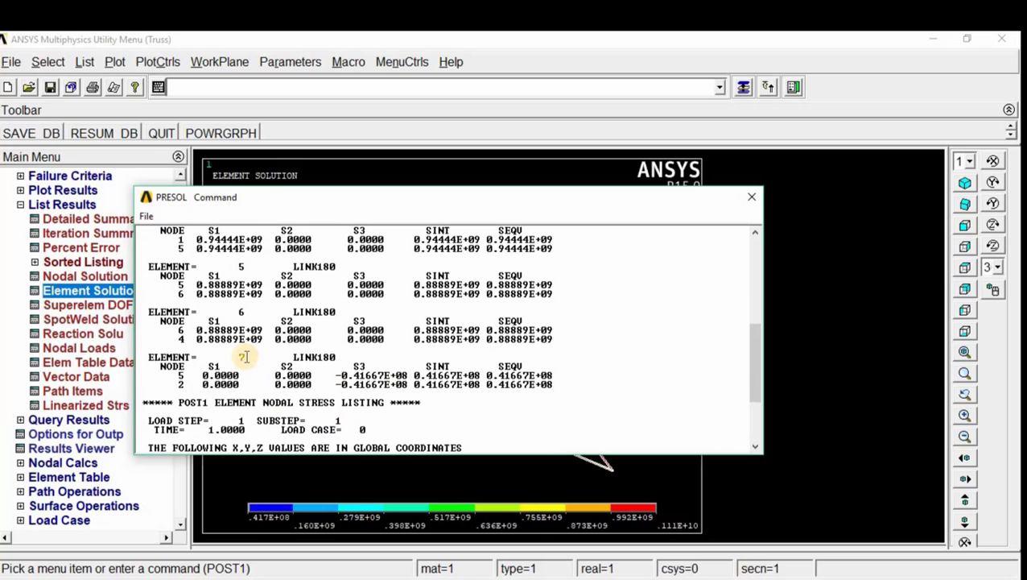
drag(229, 357, 245, 357)
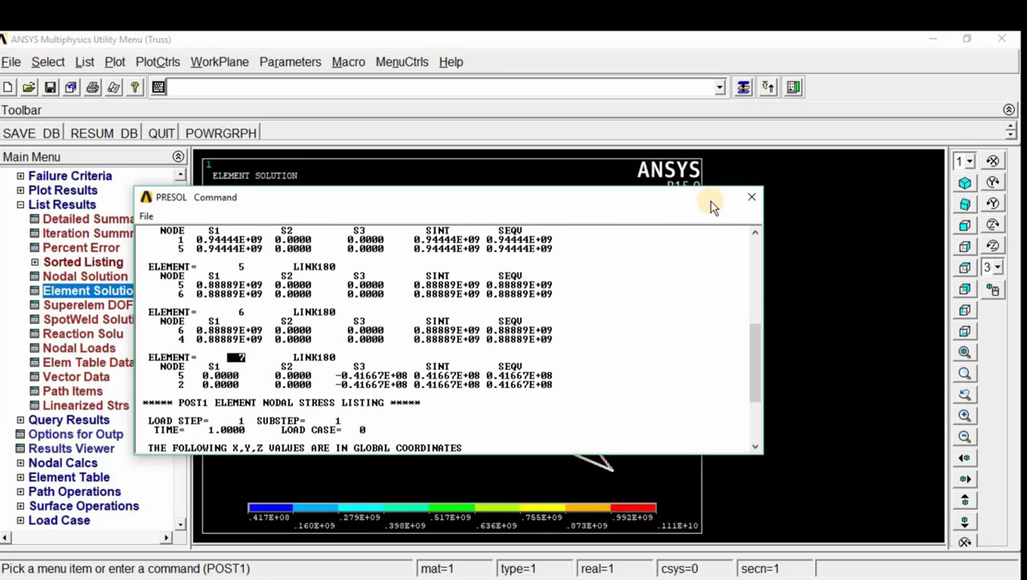
drag(455, 195, 449, 204)
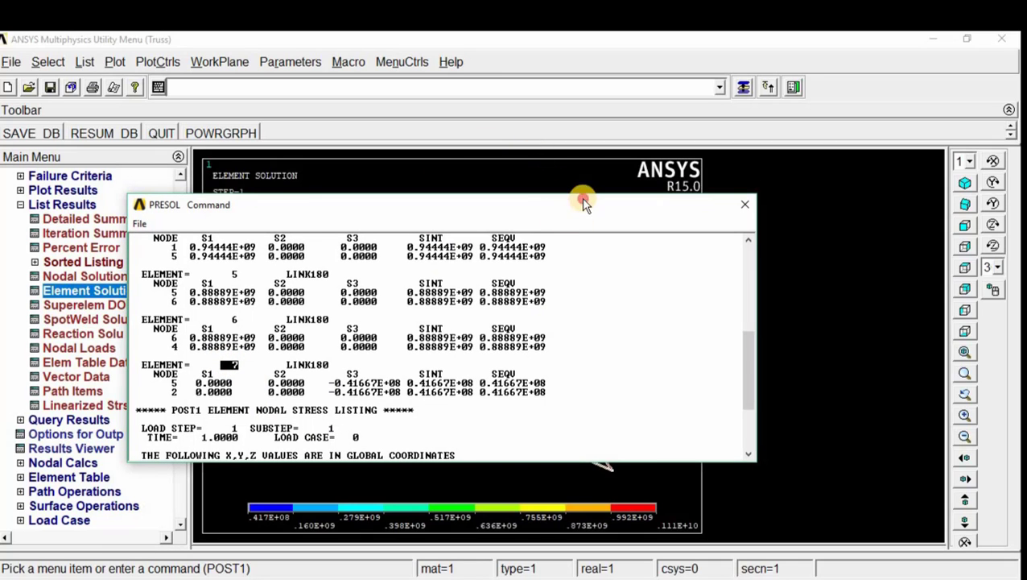
drag(583, 202, 646, 419)
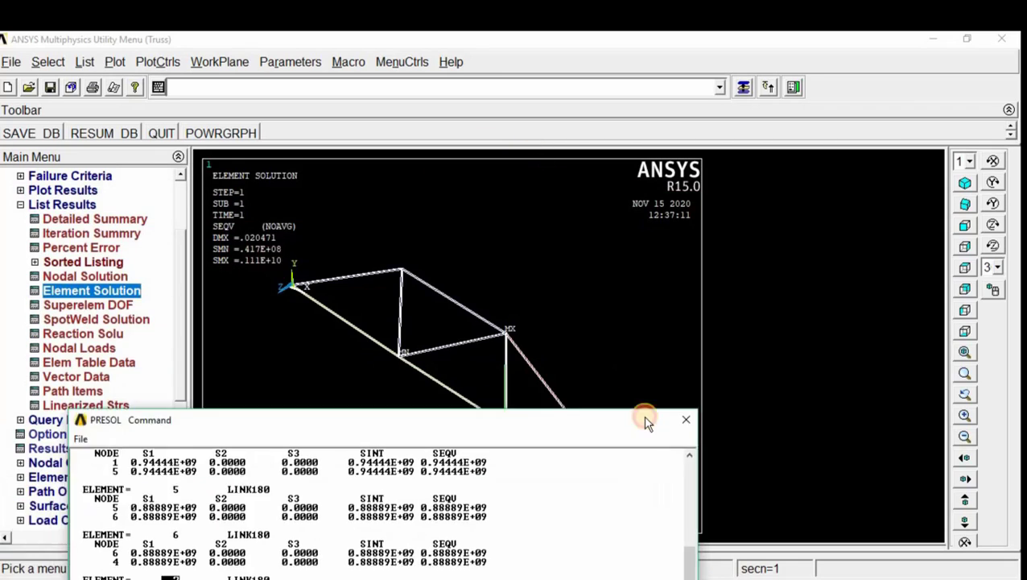
click(966, 223)
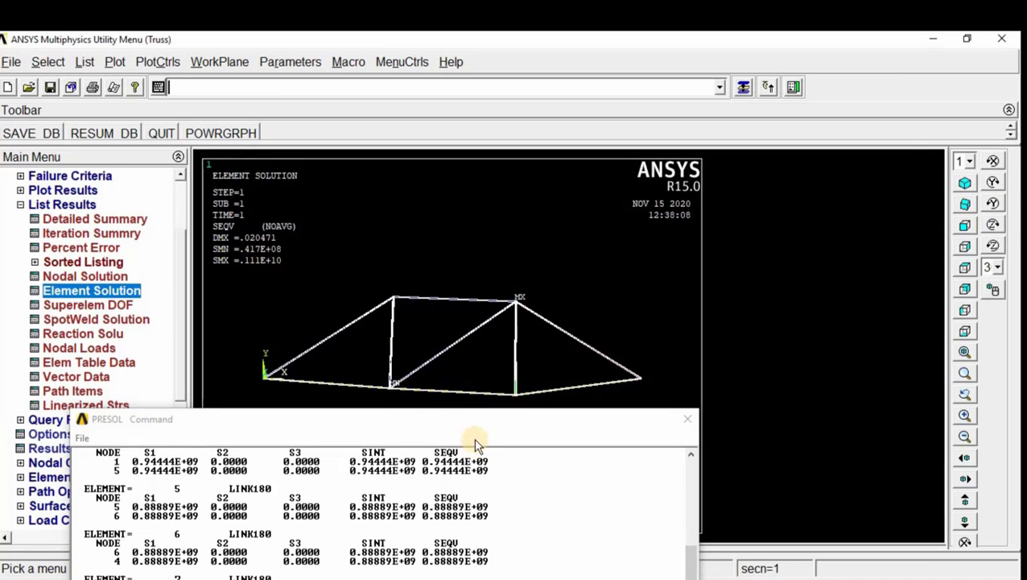
drag(475, 423, 525, 165)
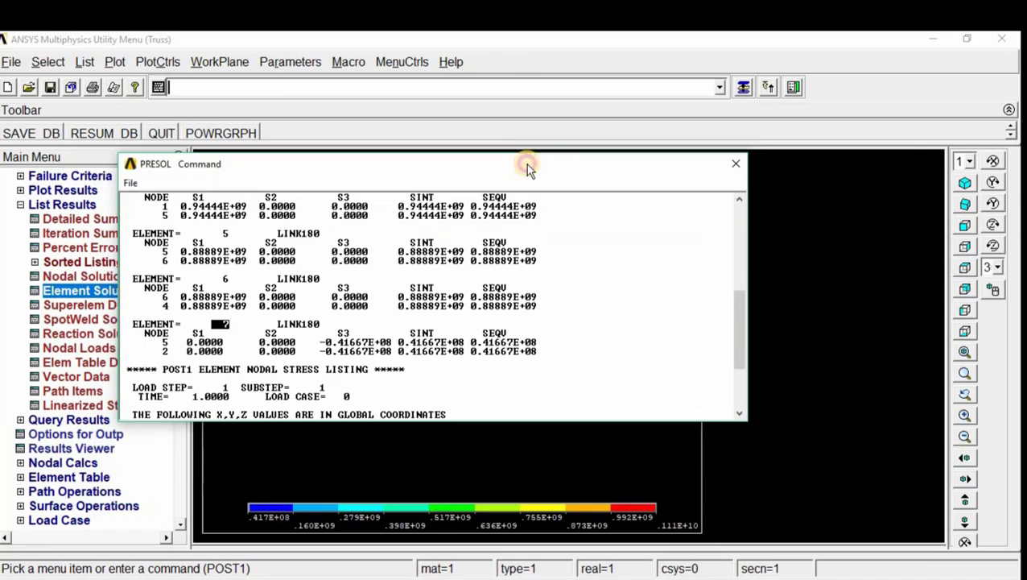
click(735, 162)
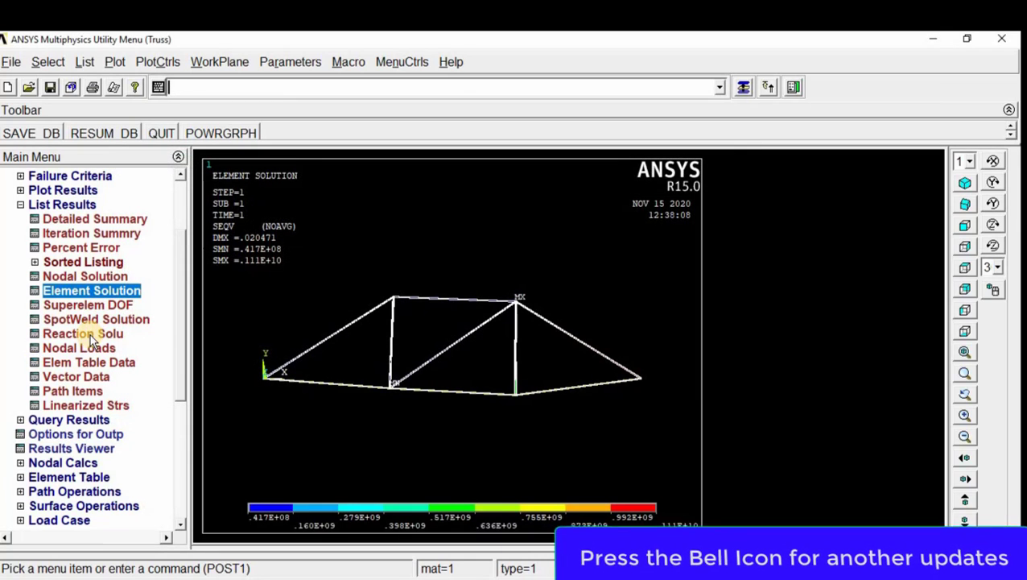
- List the reaction solution for all items, examine the FX and FY reactions at the supports, and close the listing
click(87, 335)
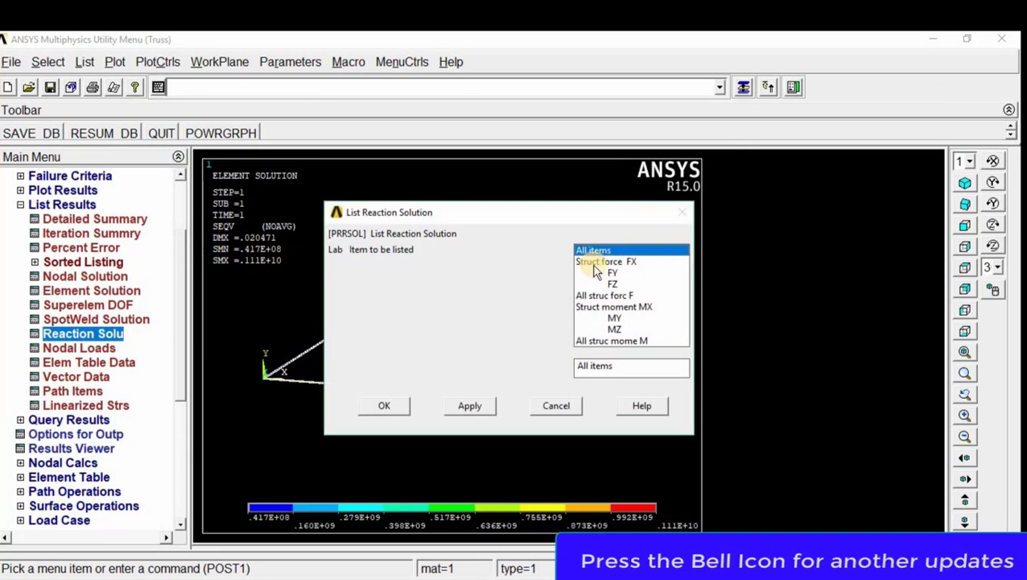
click(382, 408)
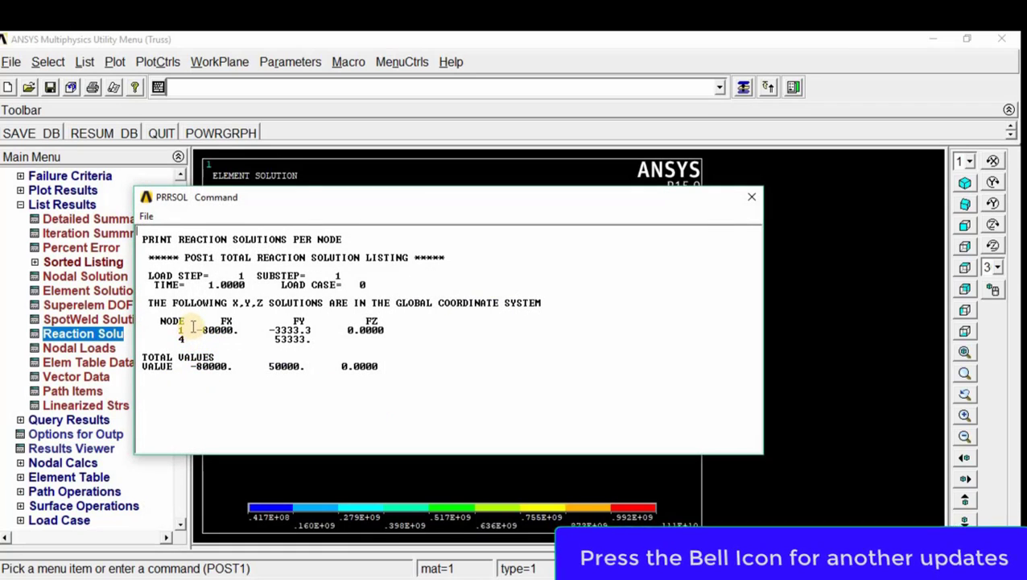
drag(194, 329, 249, 329)
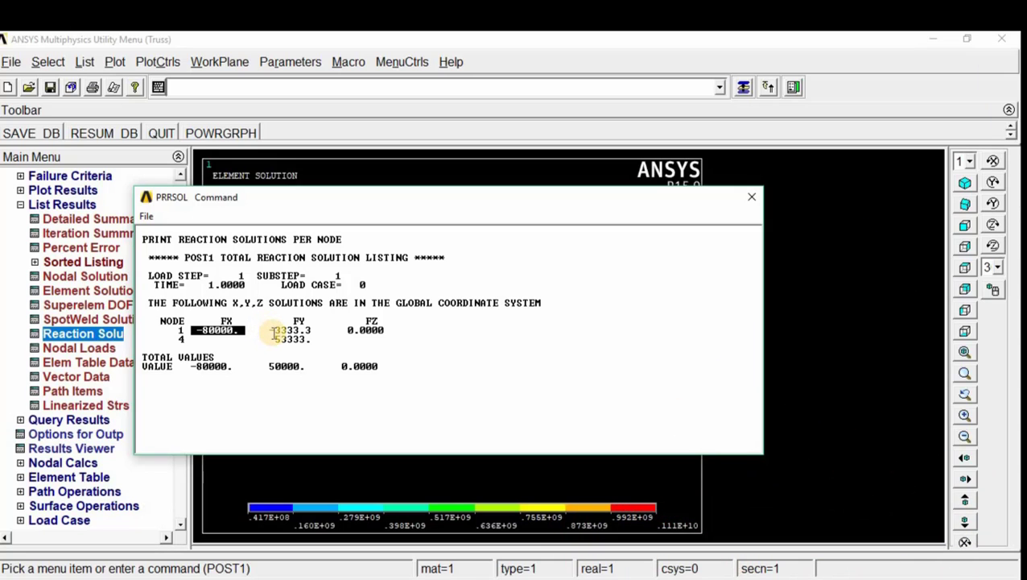
click(239, 345)
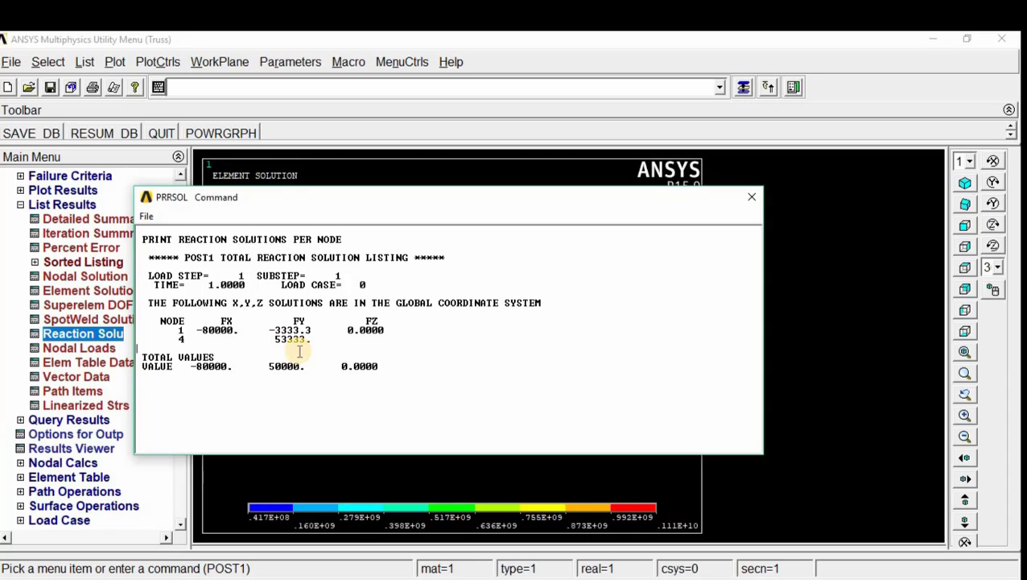
mouse_move(310, 341)
mouse_down()
mouse_move(261, 337)
mouse_move(279, 330)
mouse_move(256, 339)
mouse_move(330, 340)
mouse_up()
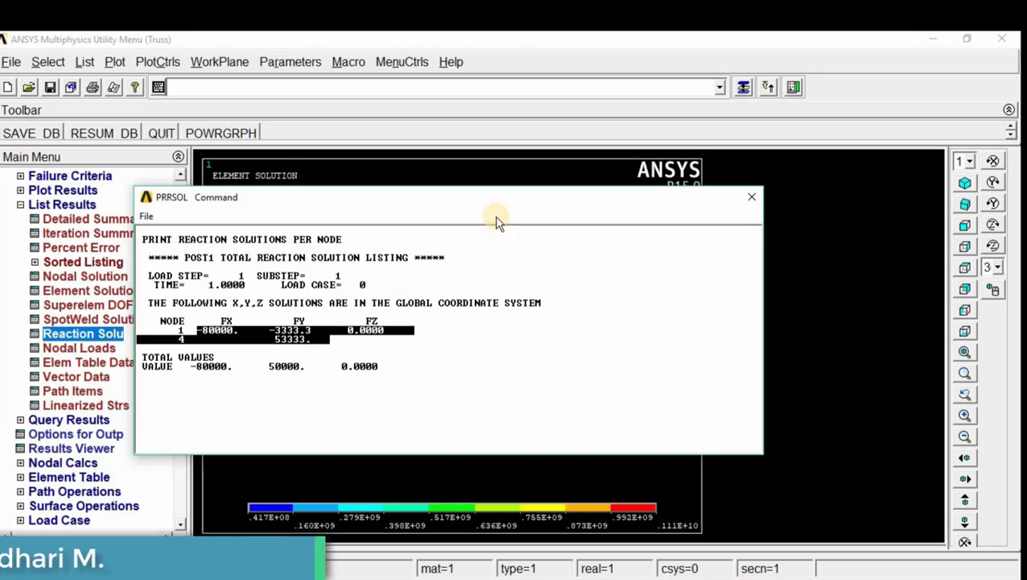
drag(516, 203, 450, 153)
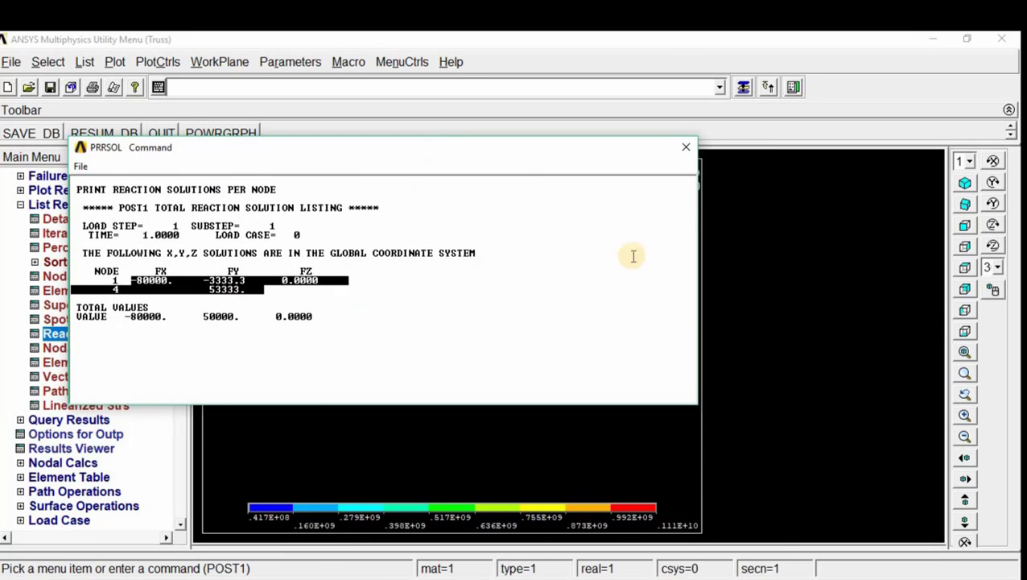
click(687, 148)
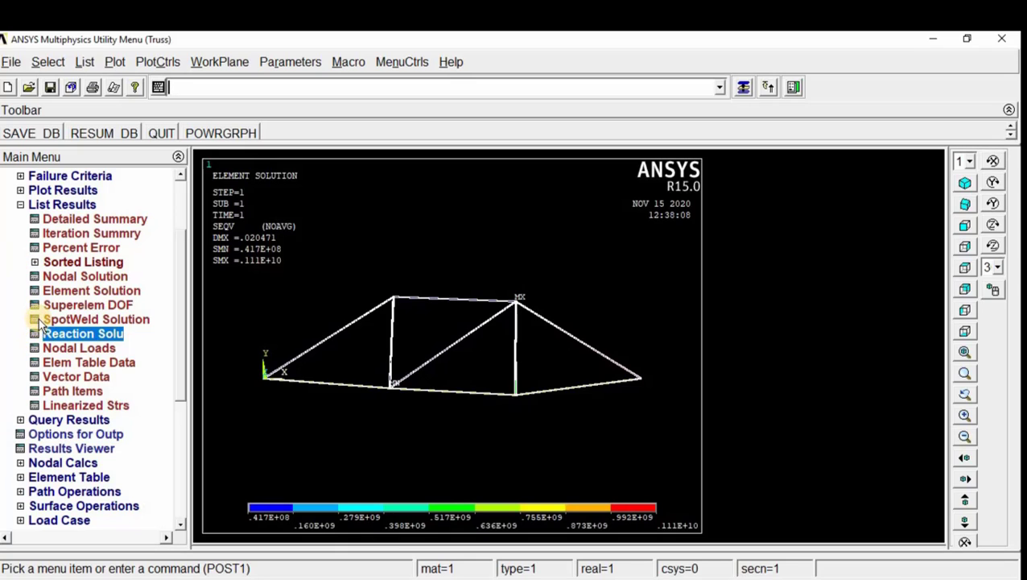
click(20, 205)
click(50, 192)
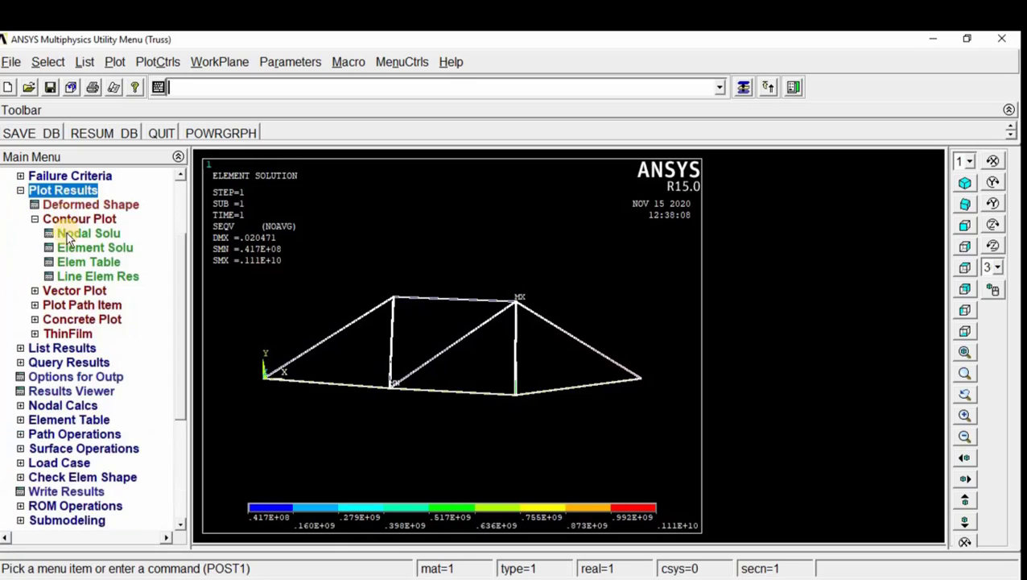
click(107, 265)
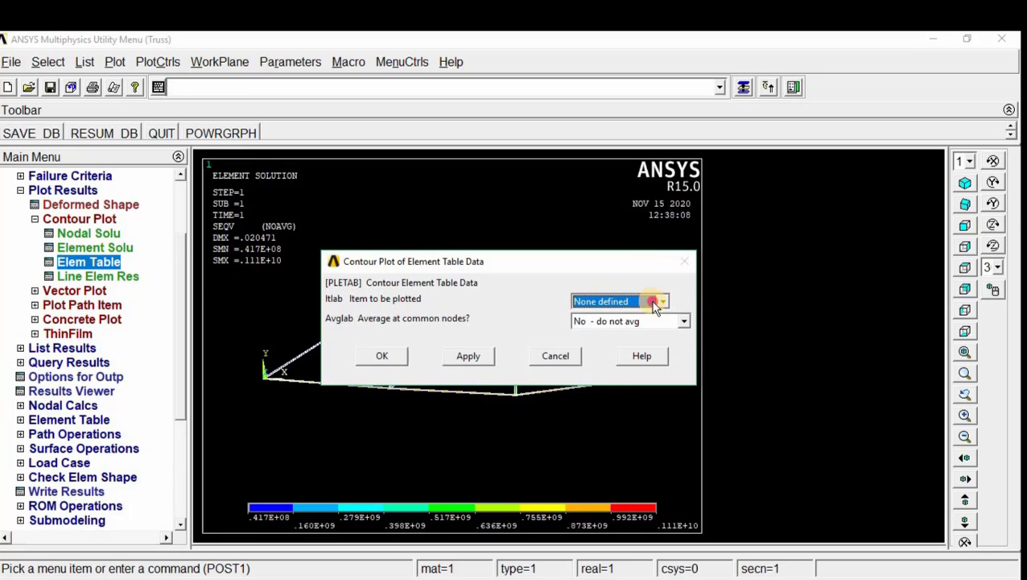
click(656, 303)
click(481, 382)
click(555, 355)
click(20, 190)
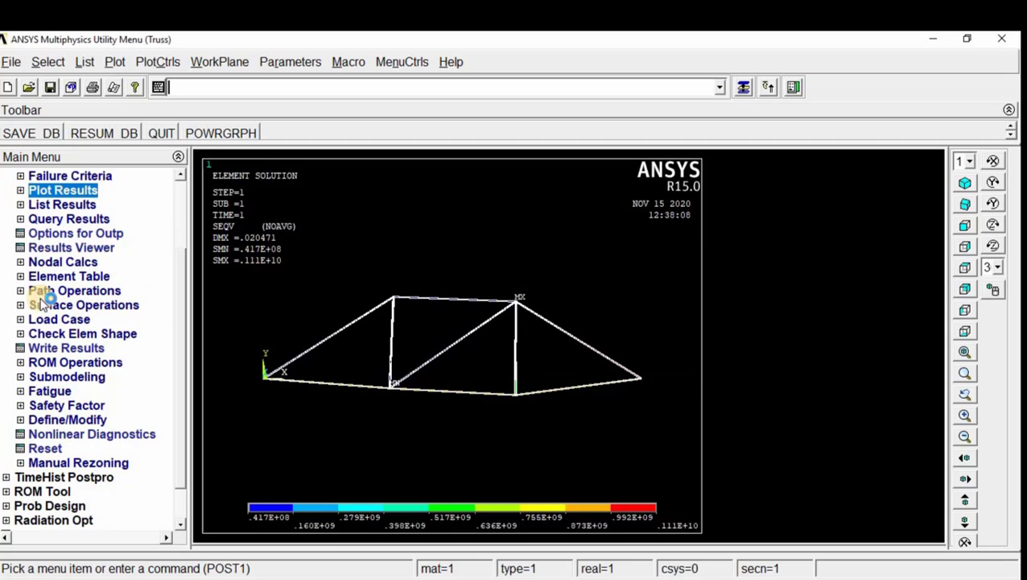
- Define an element table item by sequence number SMISC, 1
click(82, 277)
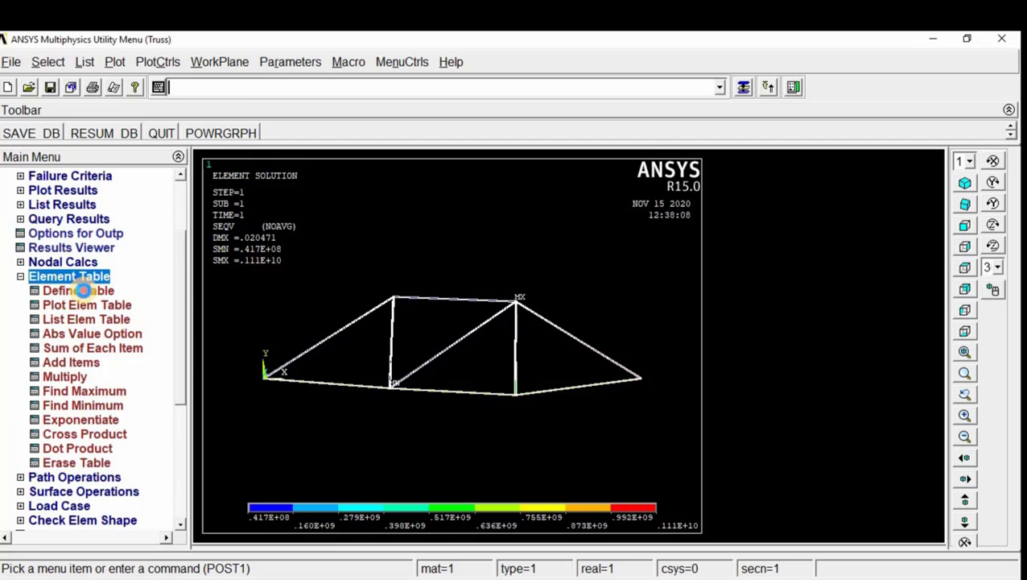
click(83, 290)
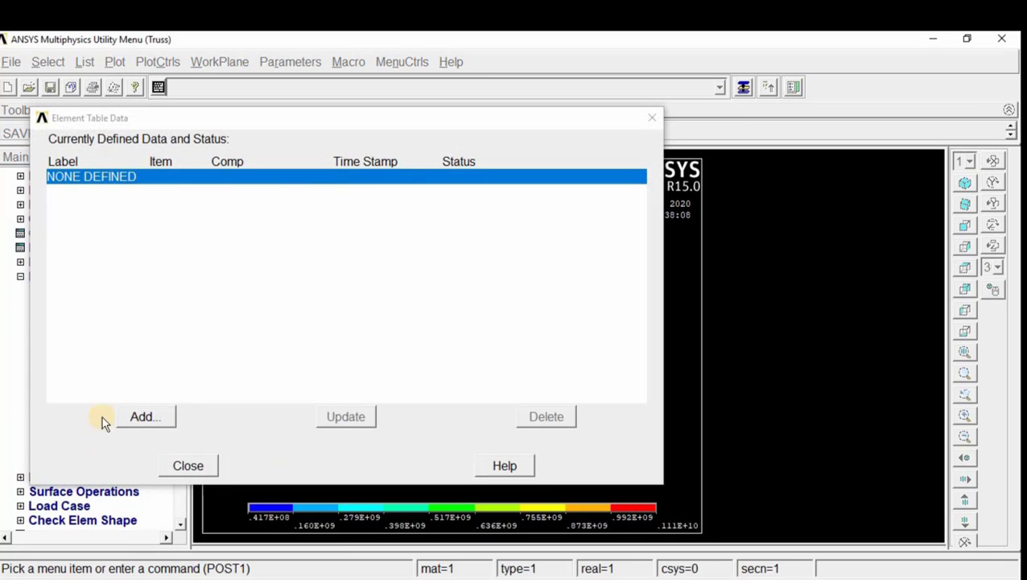
click(141, 416)
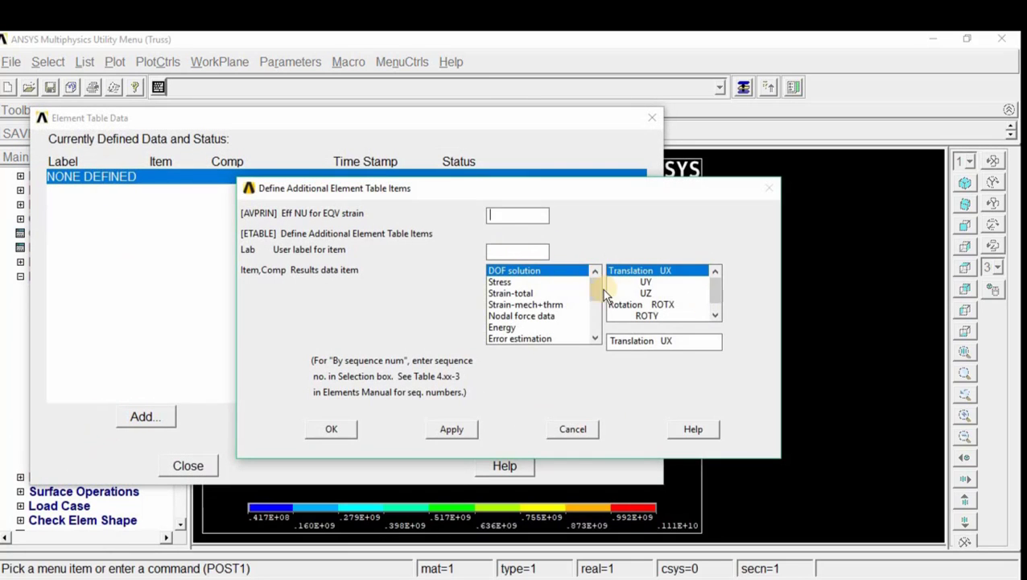
scroll(600, 327, down, 3)
click(540, 338)
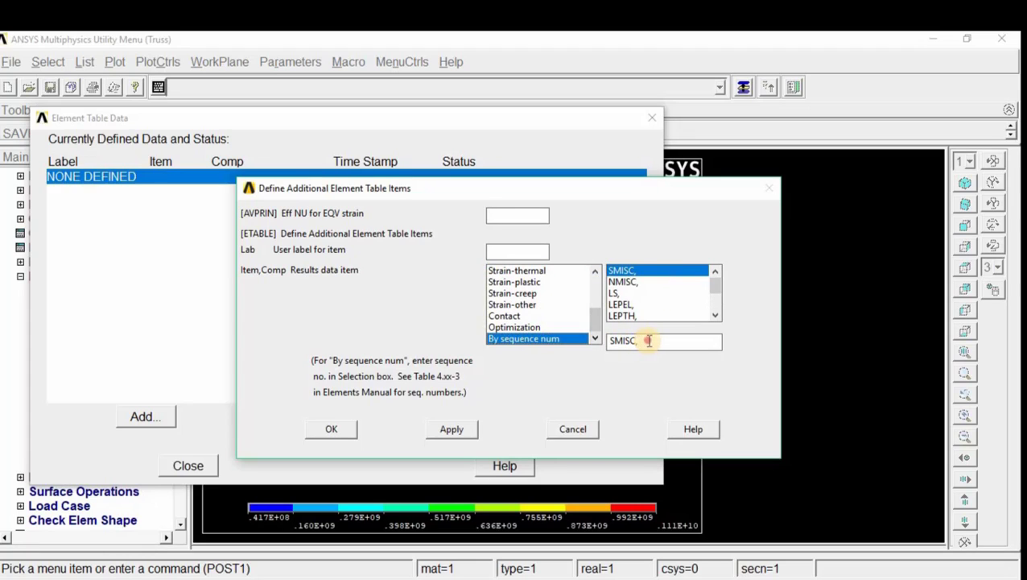
click(648, 340)
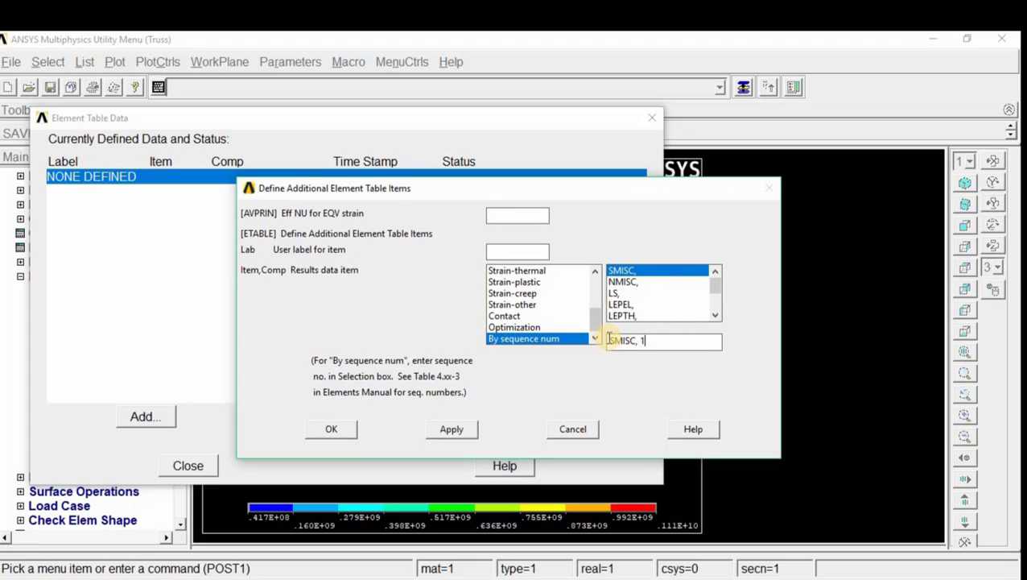
click(451, 429)
- Add a second element table item by sequence number NMISC, 1
scroll(595, 330, down, 3)
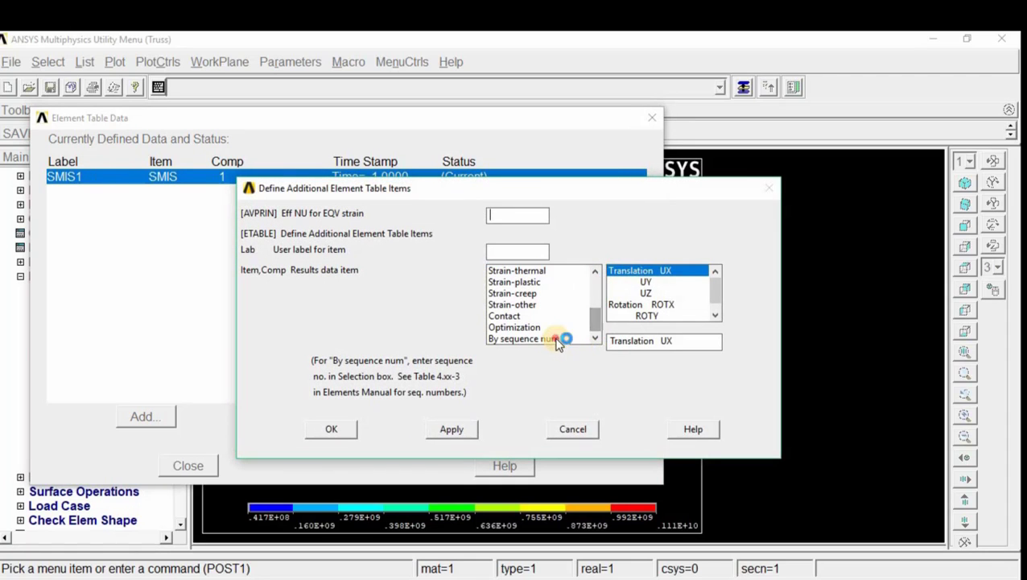
click(558, 339)
click(617, 283)
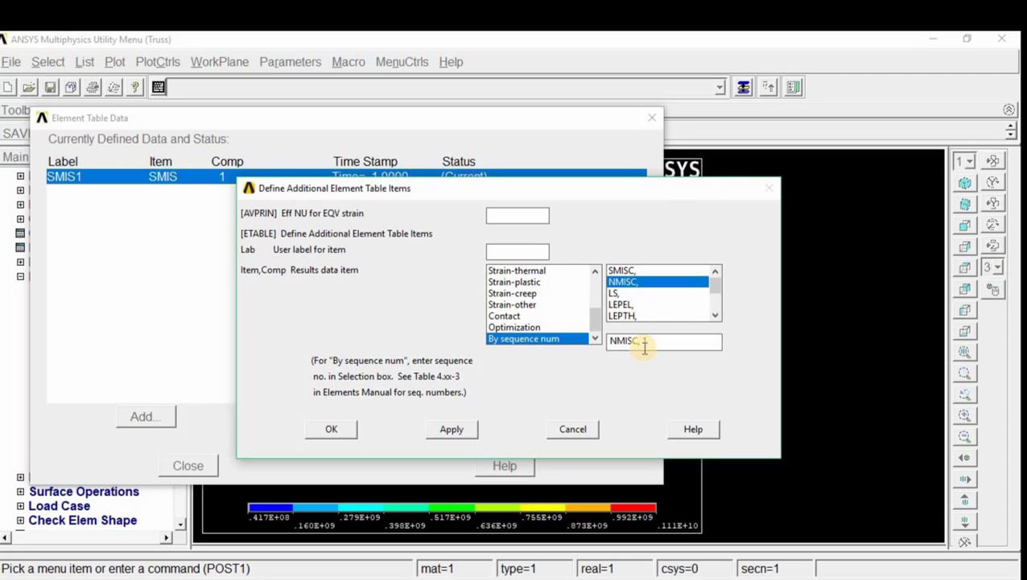
click(452, 429)
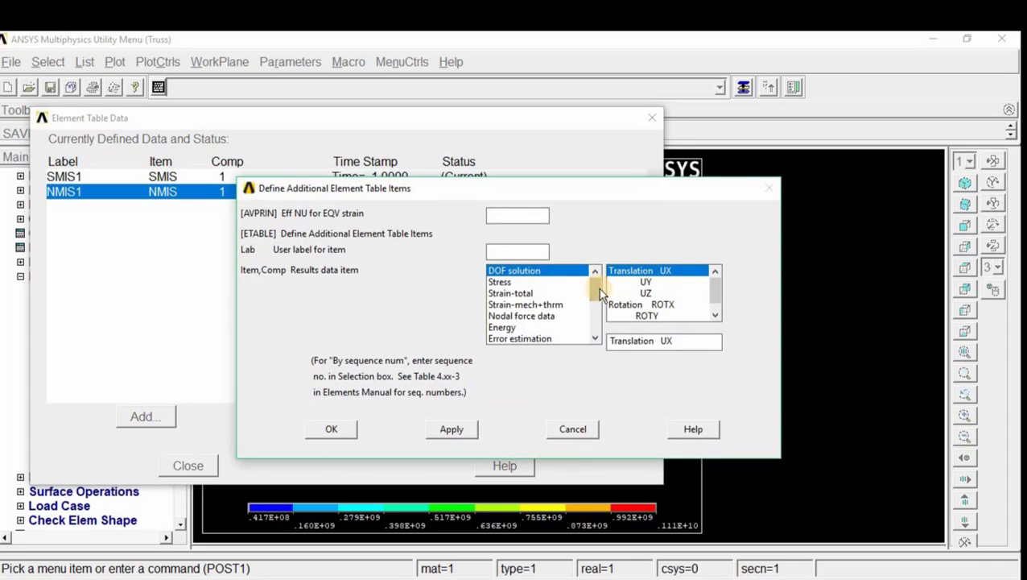
- Add a third element table item by sequence number LS, 1 and close the element table definitions
drag(595, 287, 598, 338)
click(540, 339)
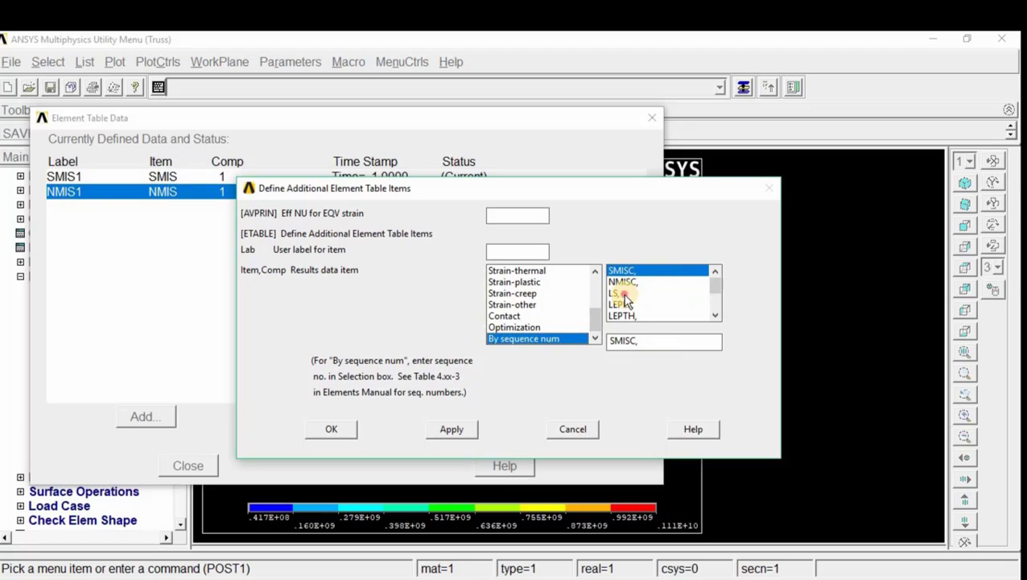
click(619, 293)
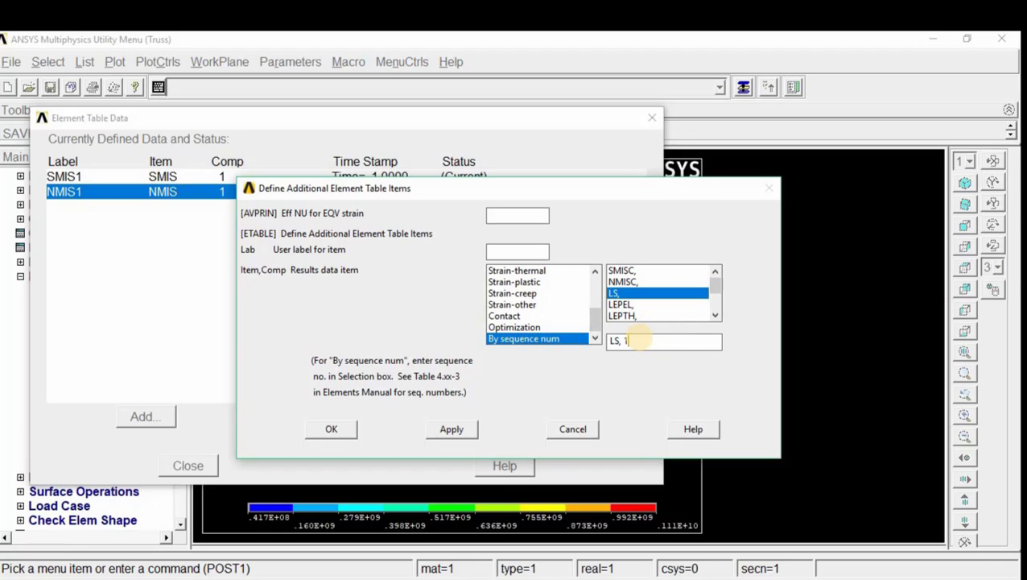
click(330, 429)
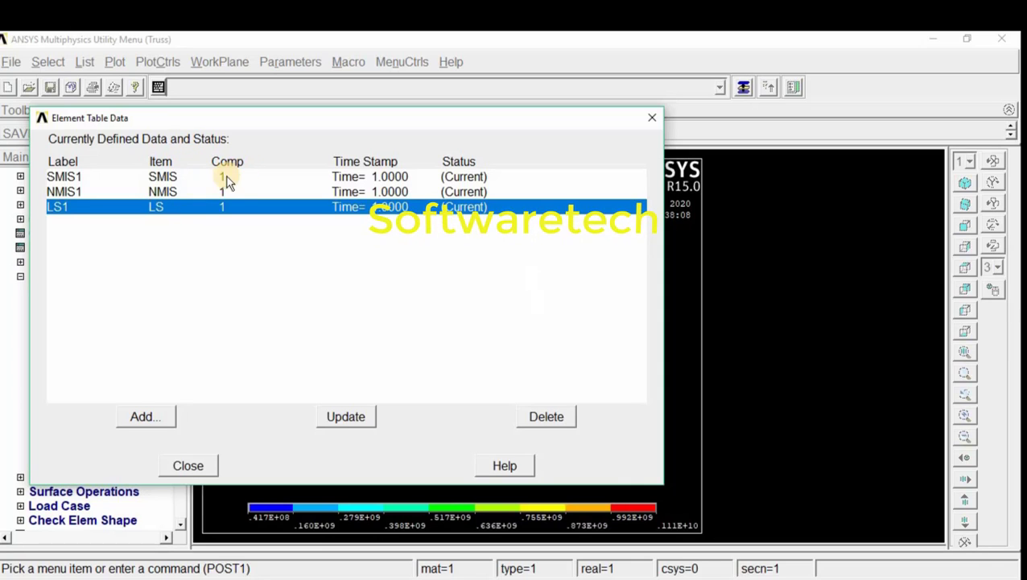
click(186, 463)
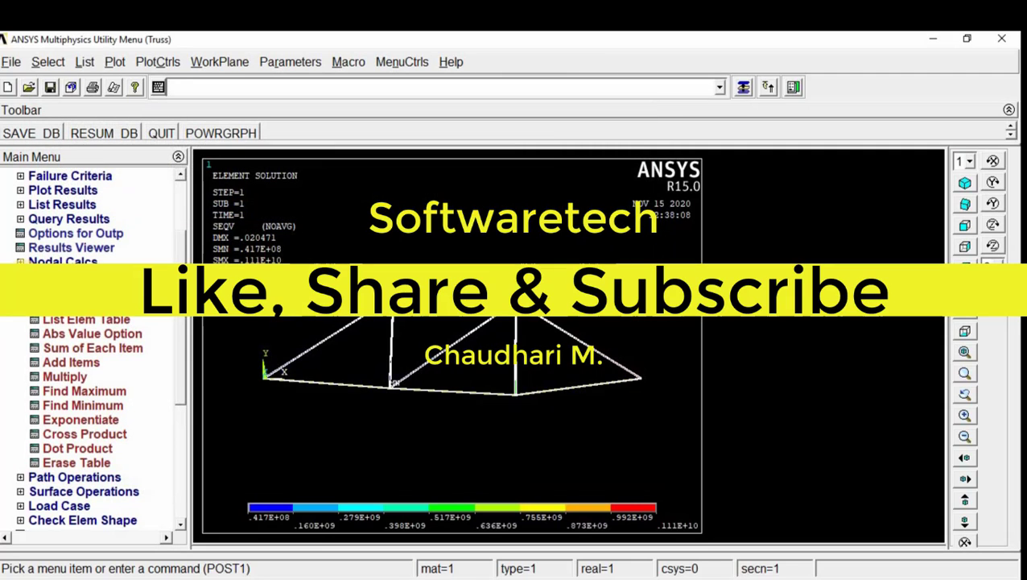
- Plot the element table item SMIS1 as a contour on the truss without averaging at common nodes
click(29, 273)
click(68, 192)
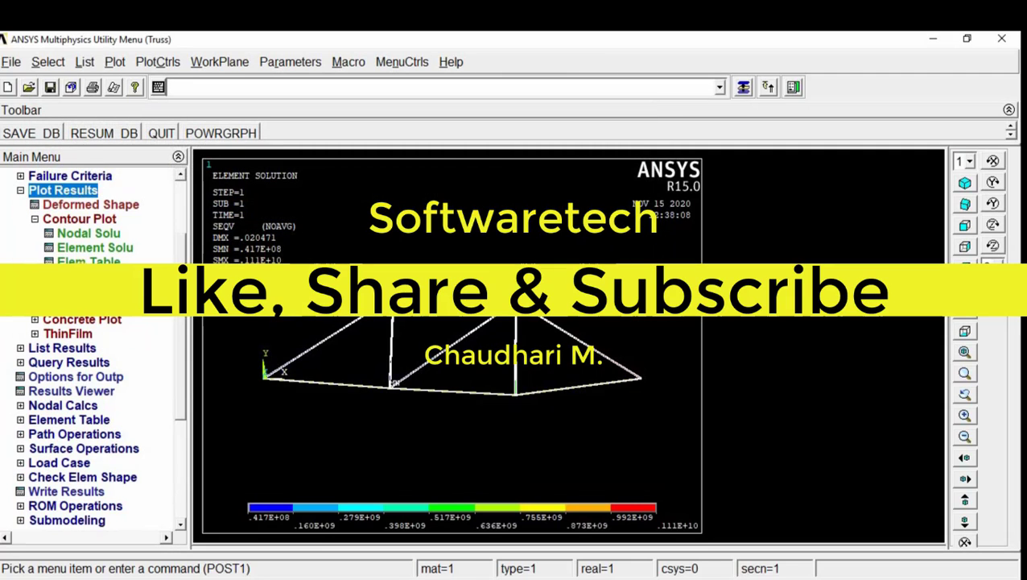
click(88, 261)
click(596, 323)
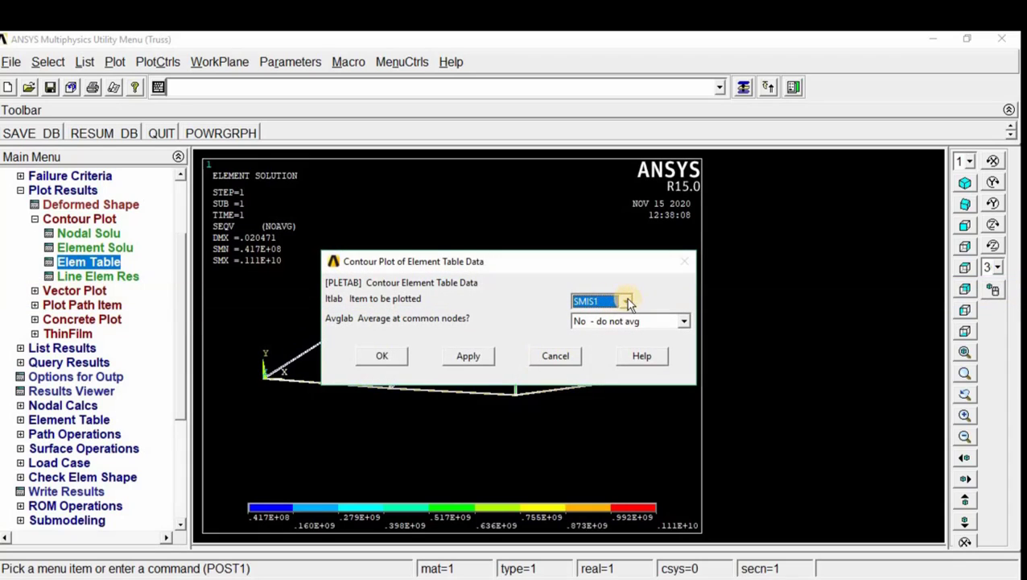
click(385, 358)
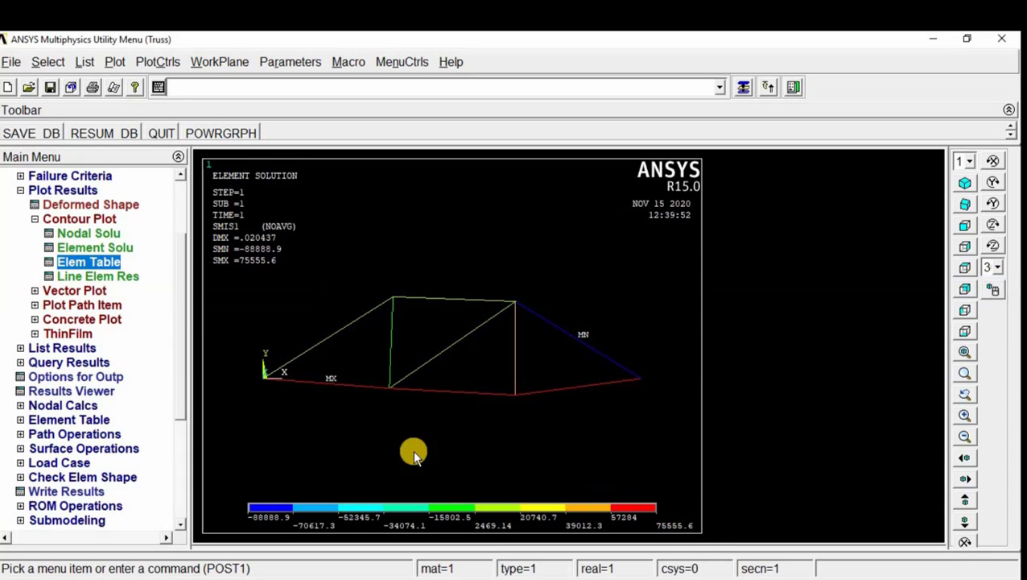
- Plot the element table item NMIS1 as a contour on the truss
click(74, 263)
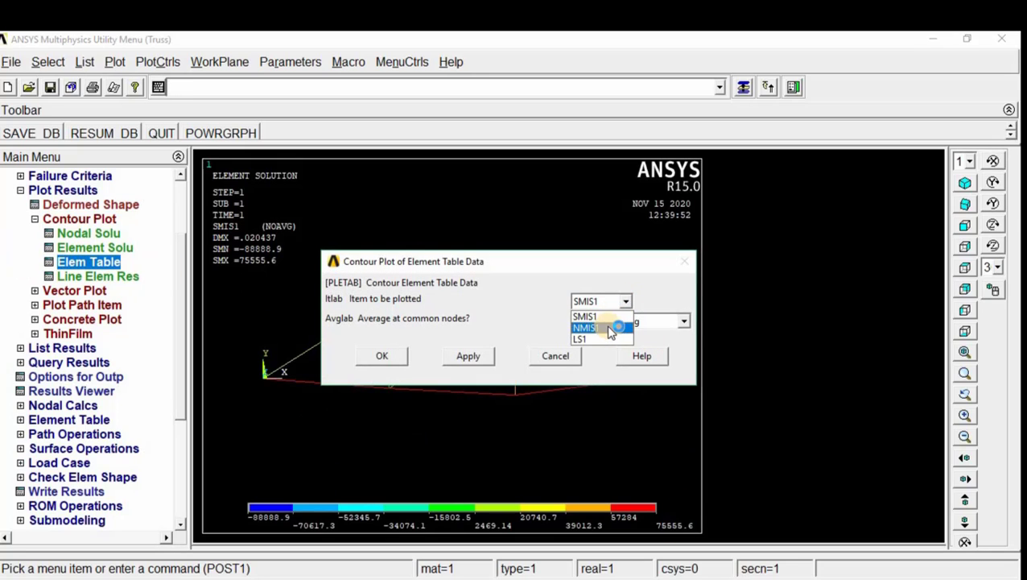
click(610, 329)
click(399, 354)
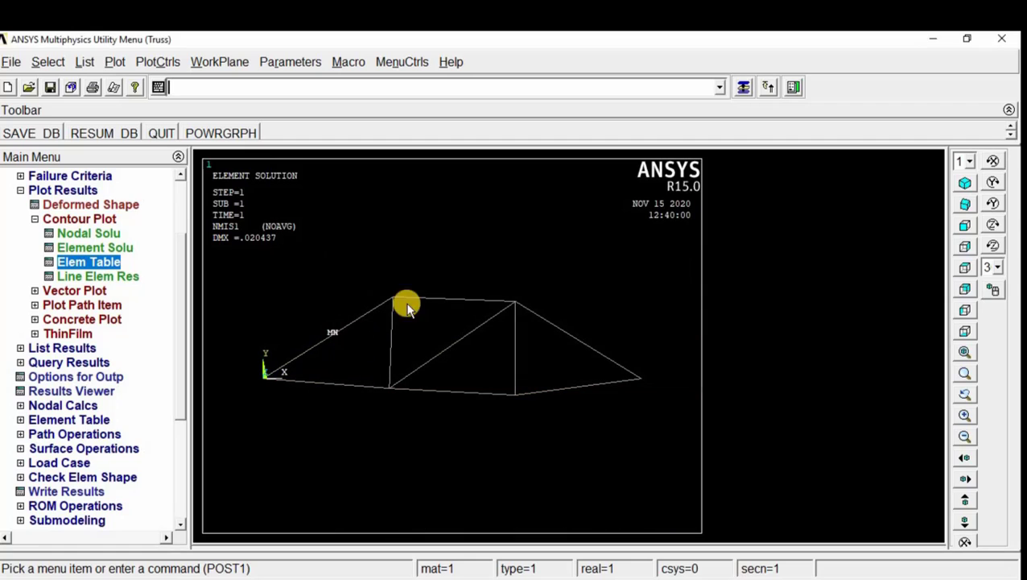
- Plot the element table item LS1 as a contour on the truss
click(80, 262)
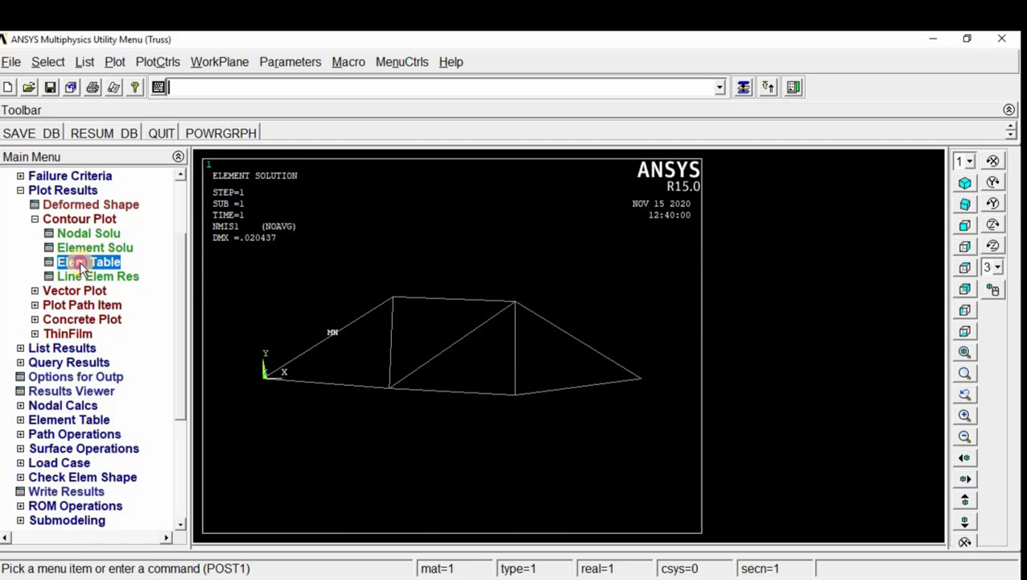
click(609, 339)
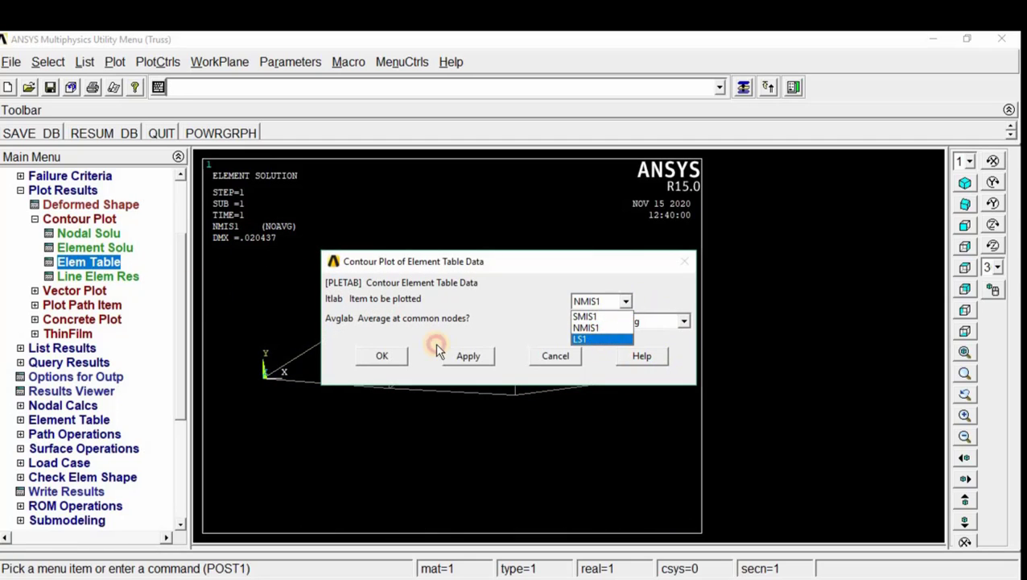
click(392, 357)
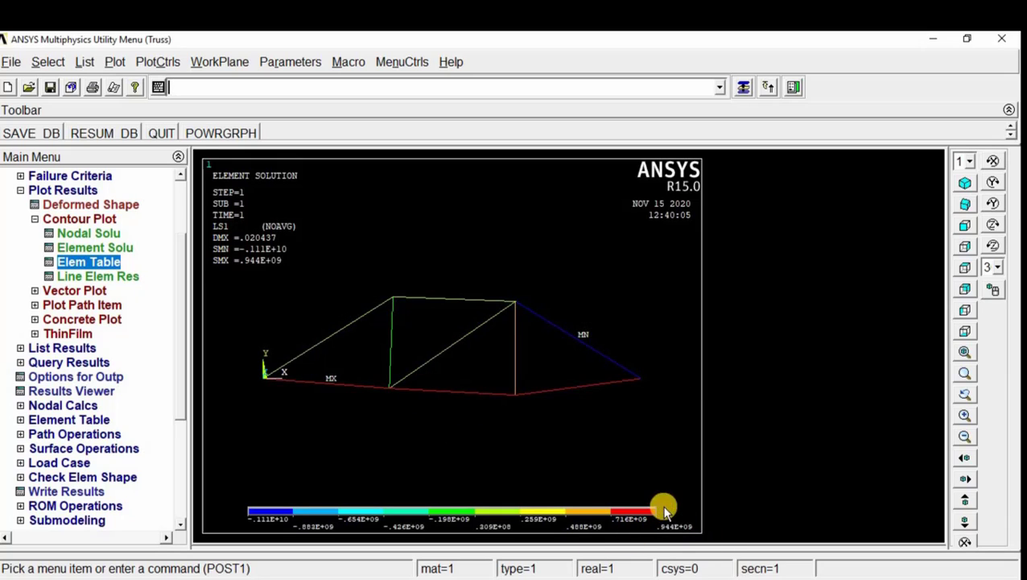
click(110, 278)
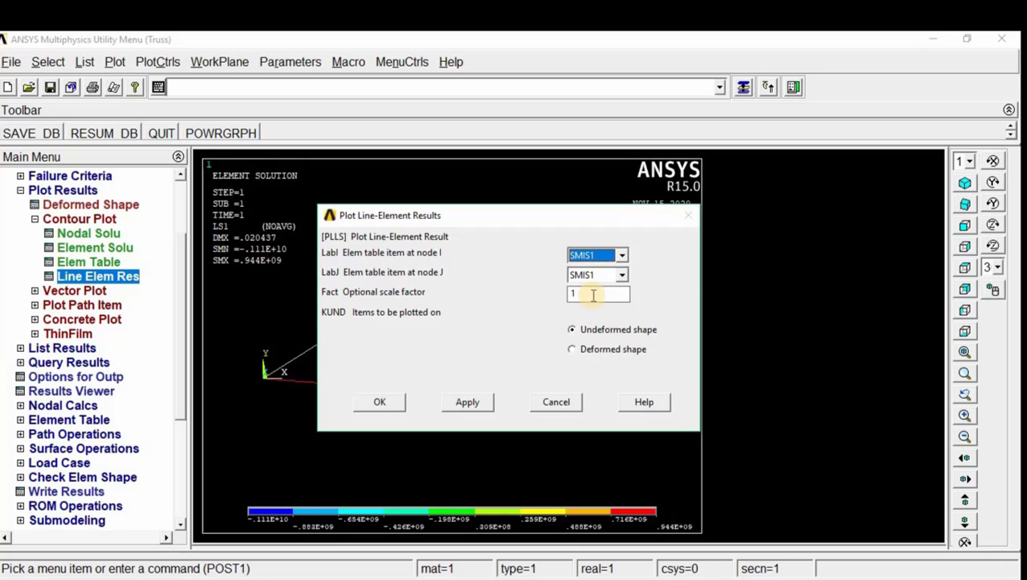
click(533, 400)
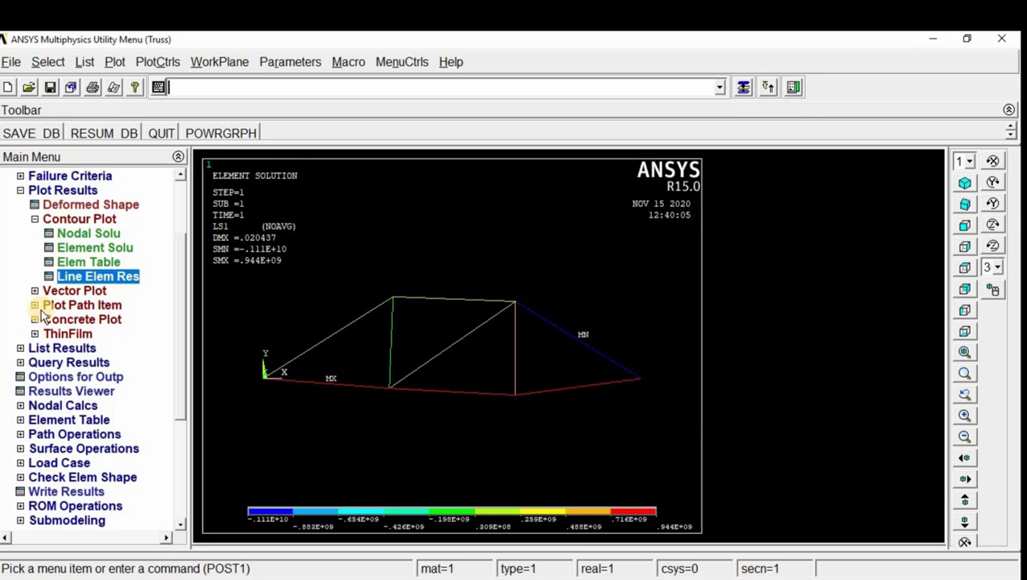
- List the element table data for SMIS1, NMIS1 and LS1, examine each column per element, and close the listing
click(22, 349)
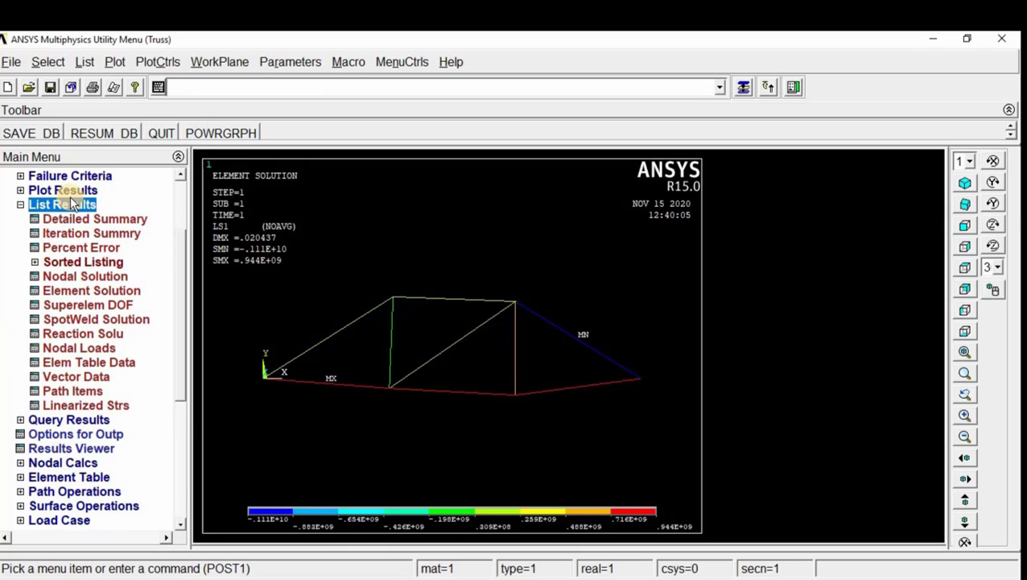
click(95, 364)
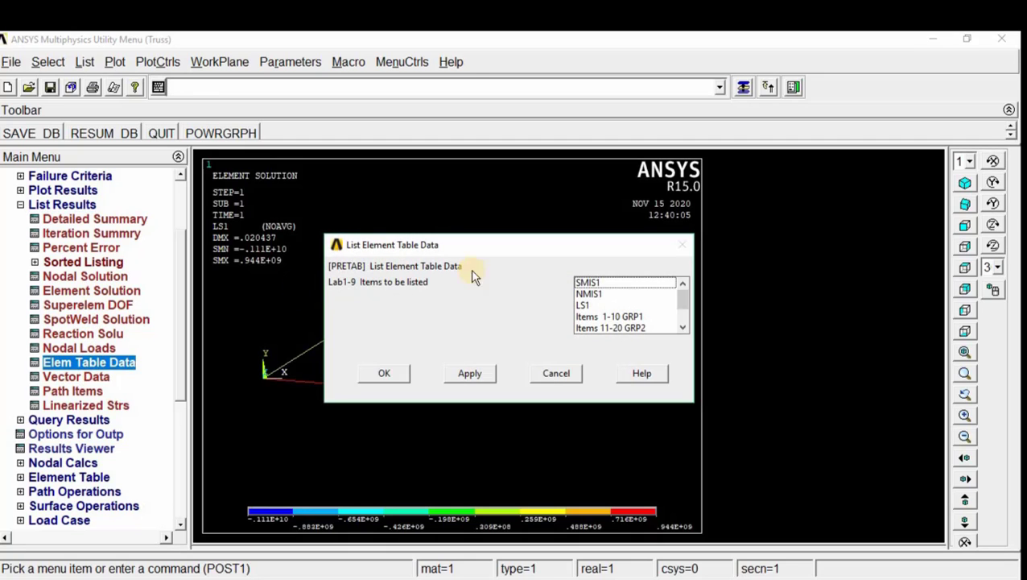
click(588, 293)
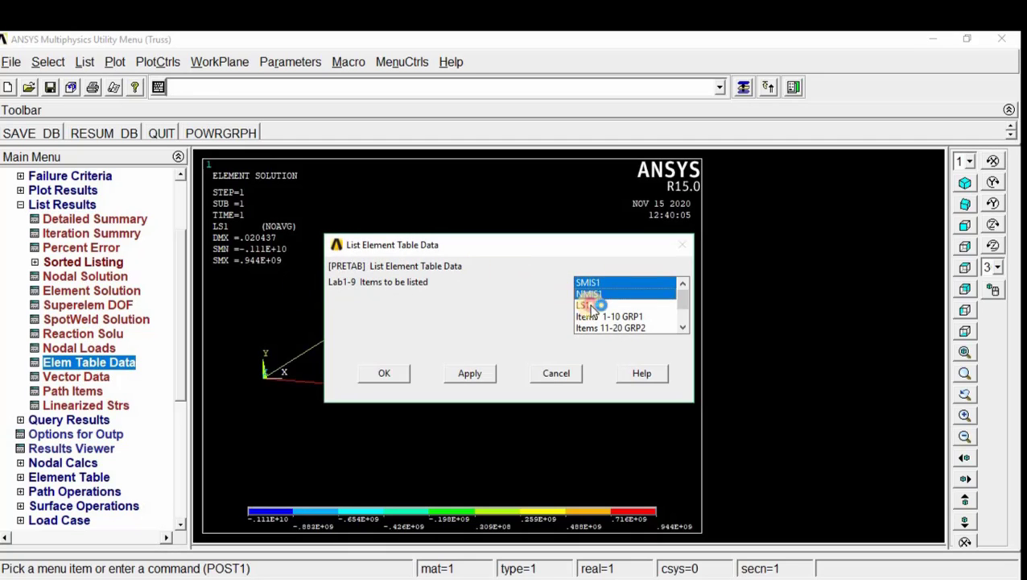
click(584, 305)
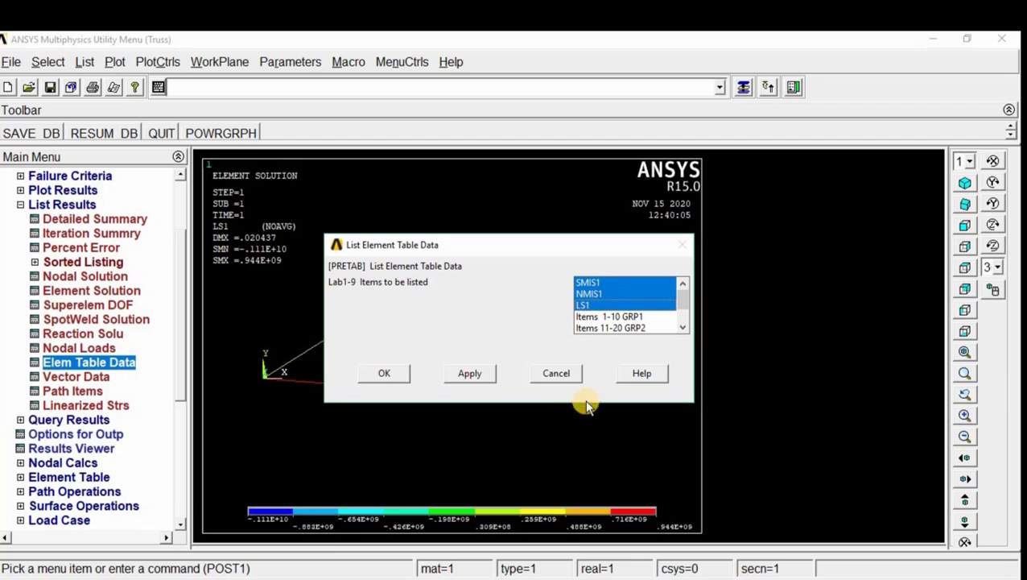
click(393, 374)
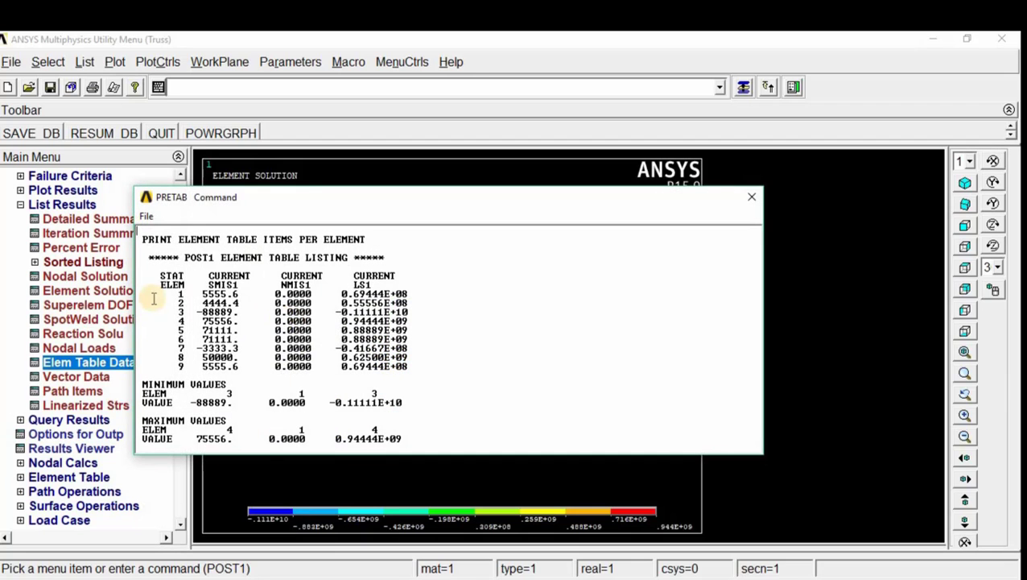
double_click(223, 285)
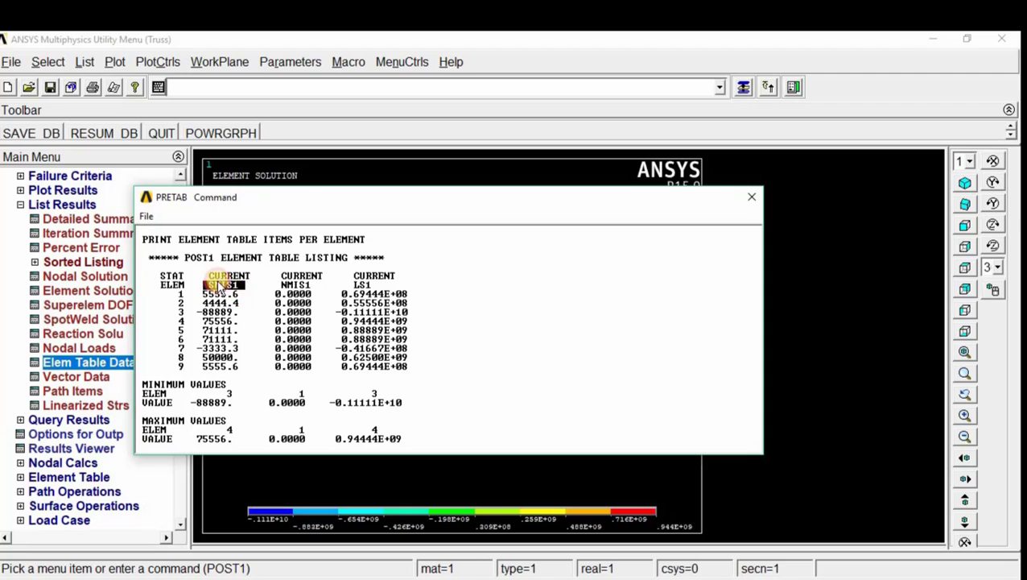
double_click(295, 284)
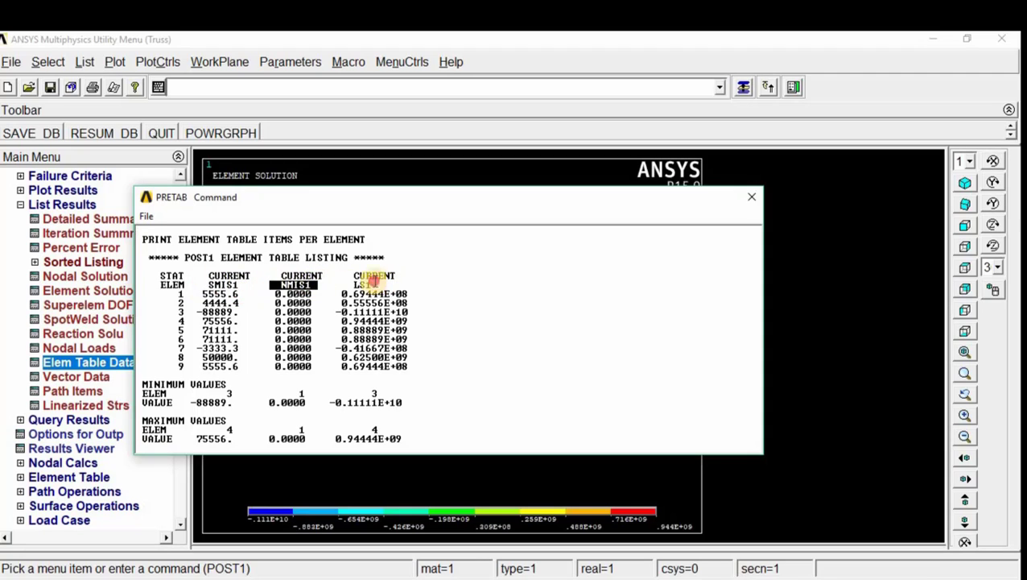
double_click(364, 284)
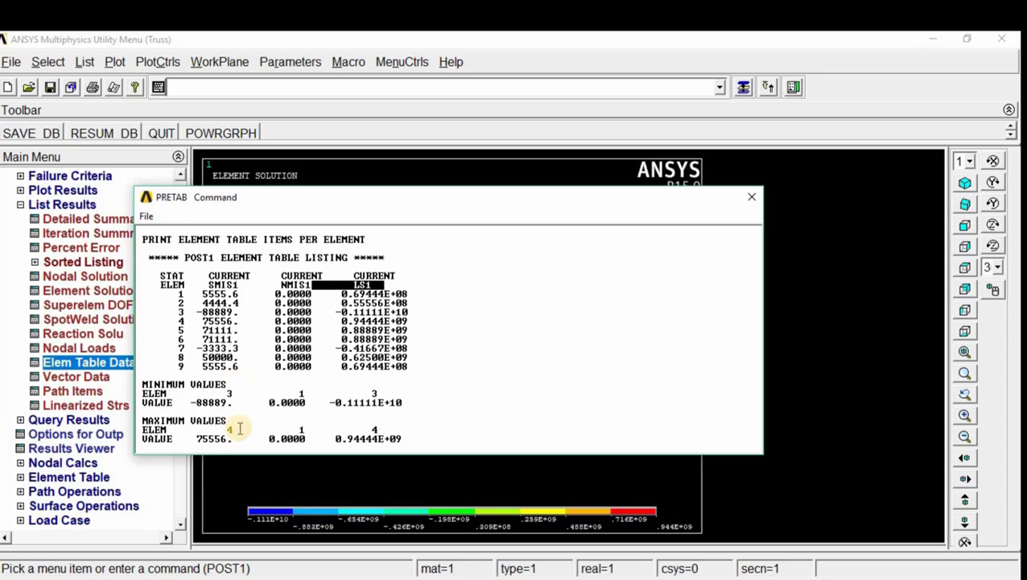
click(751, 196)
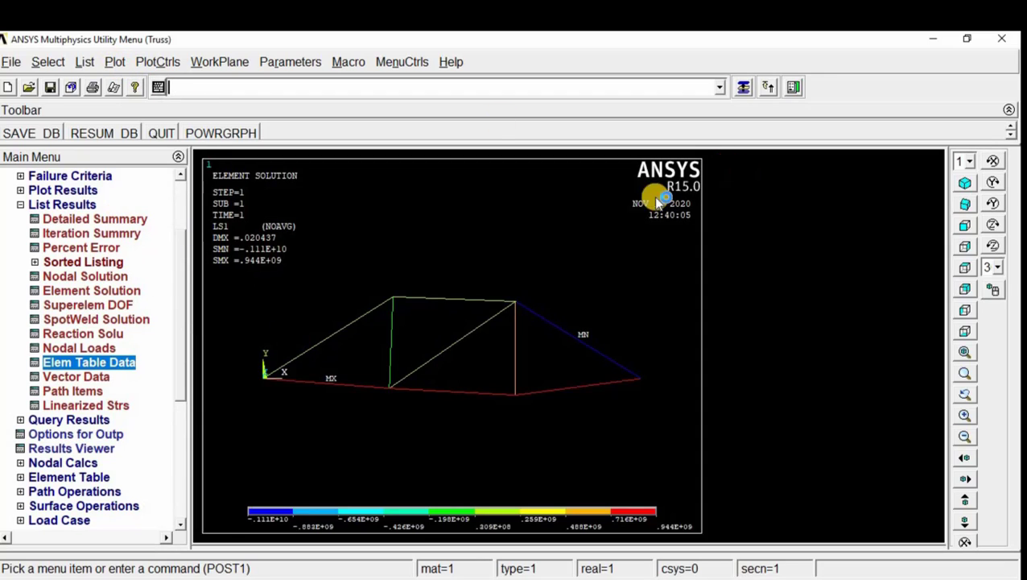
- Animate the deformed shape with Def + undeformed, using 10 frames and a 0.5 second time delay
click(153, 64)
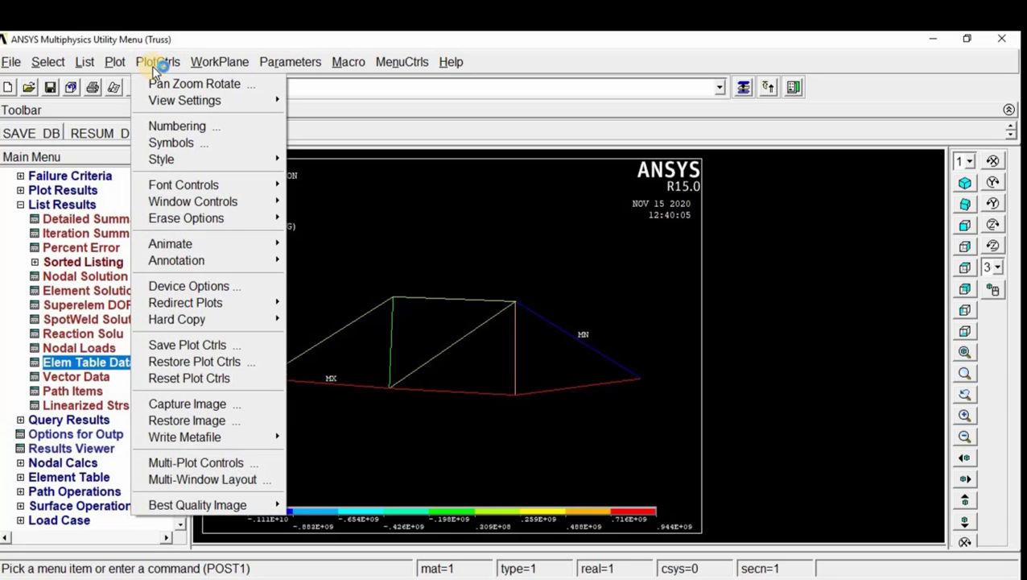
mouse_move(197, 242)
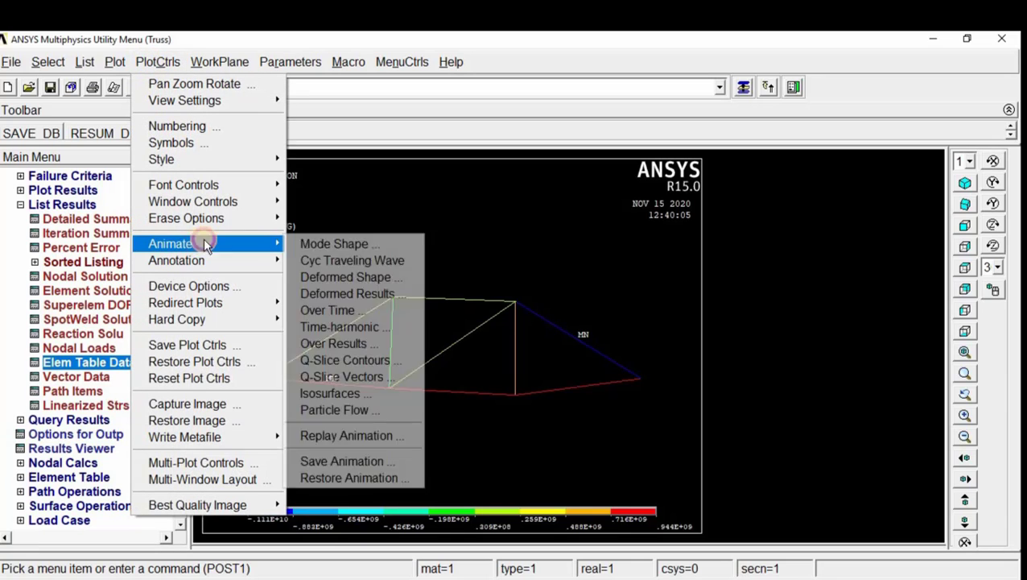
click(377, 276)
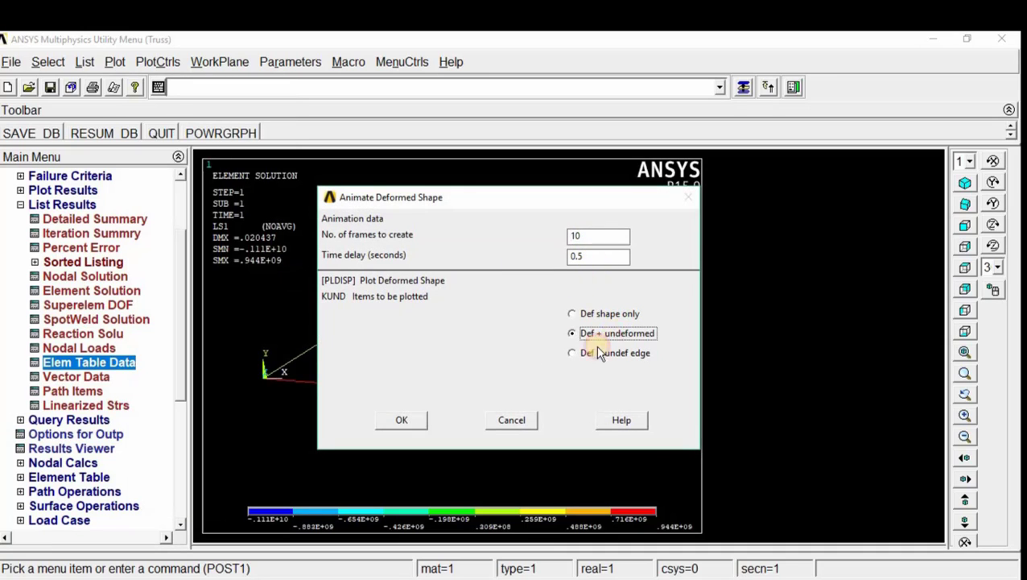
click(403, 420)
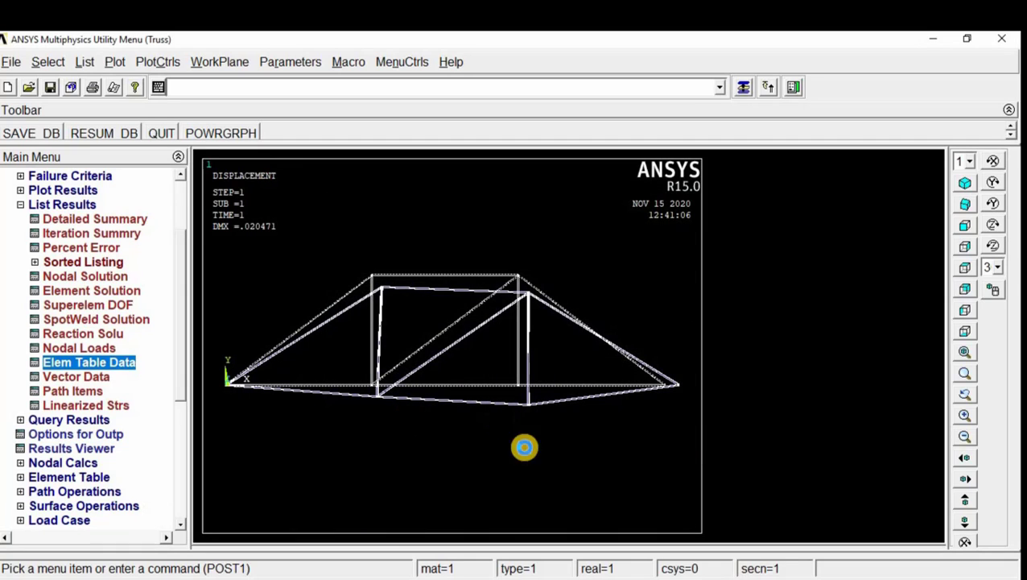